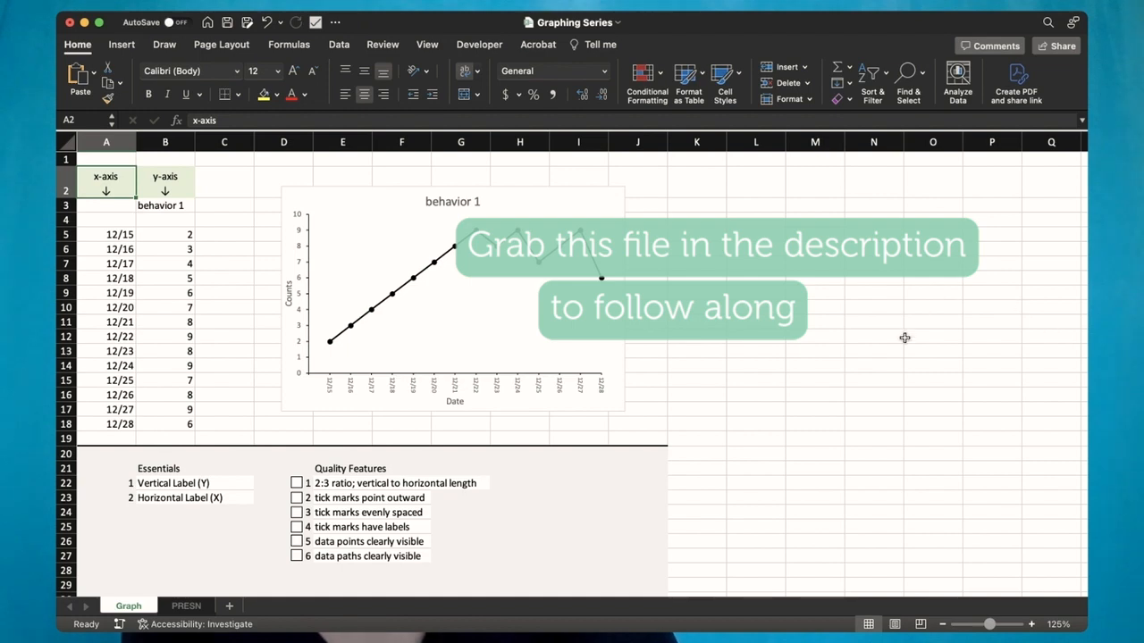
# Step: On the PRESN sheet, insert a line chart with markers from A3:B17 and place it beside the data, above the checklist
pyautogui.click(186, 606)
pyautogui.click(291, 298)
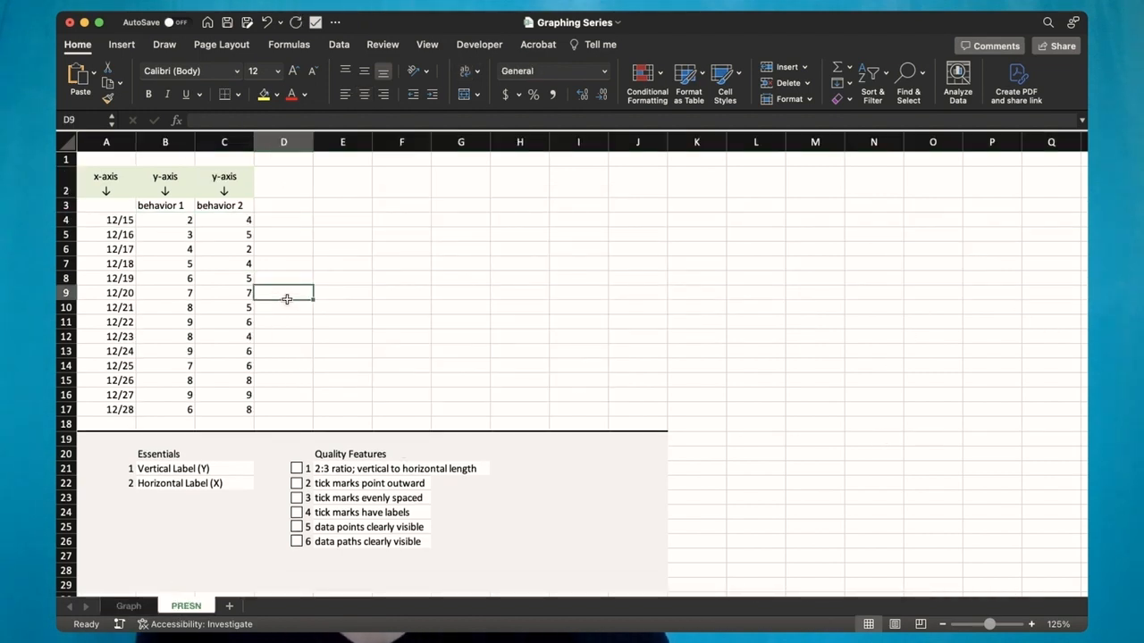
pyautogui.moveTo(116, 210); pyautogui.dragTo(141, 409)
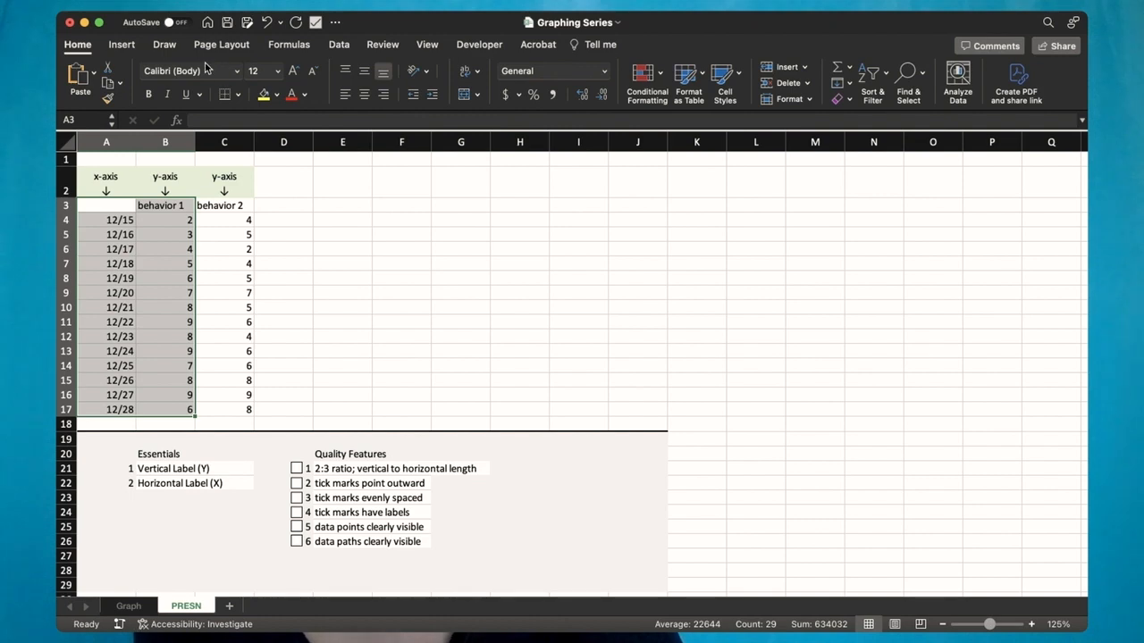
pyautogui.click(122, 45)
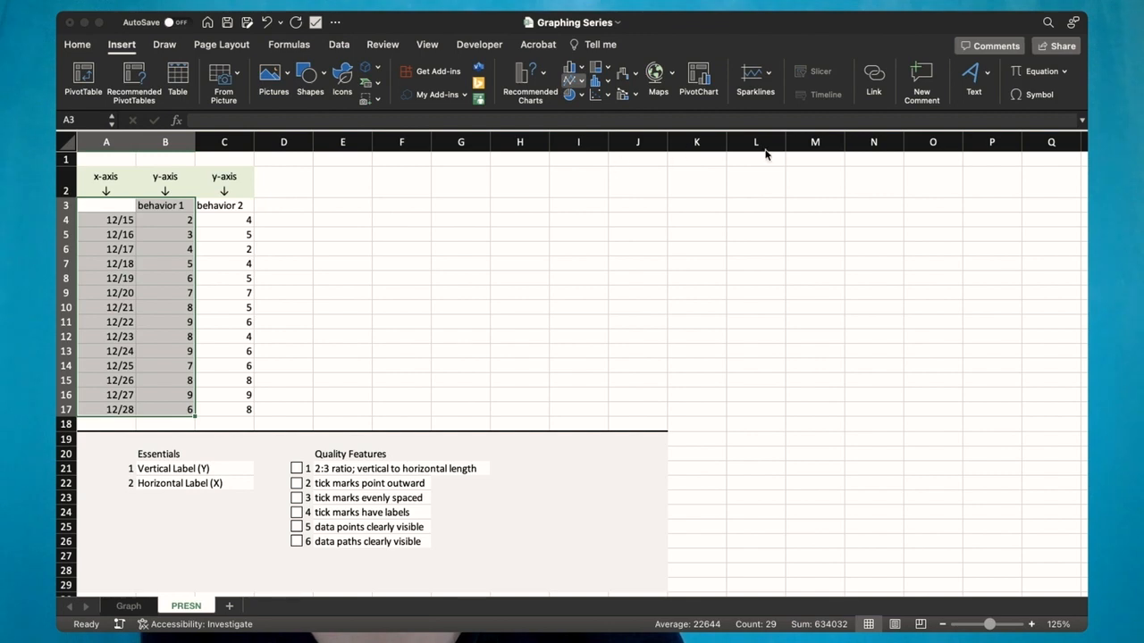
pyautogui.click(826, 165)
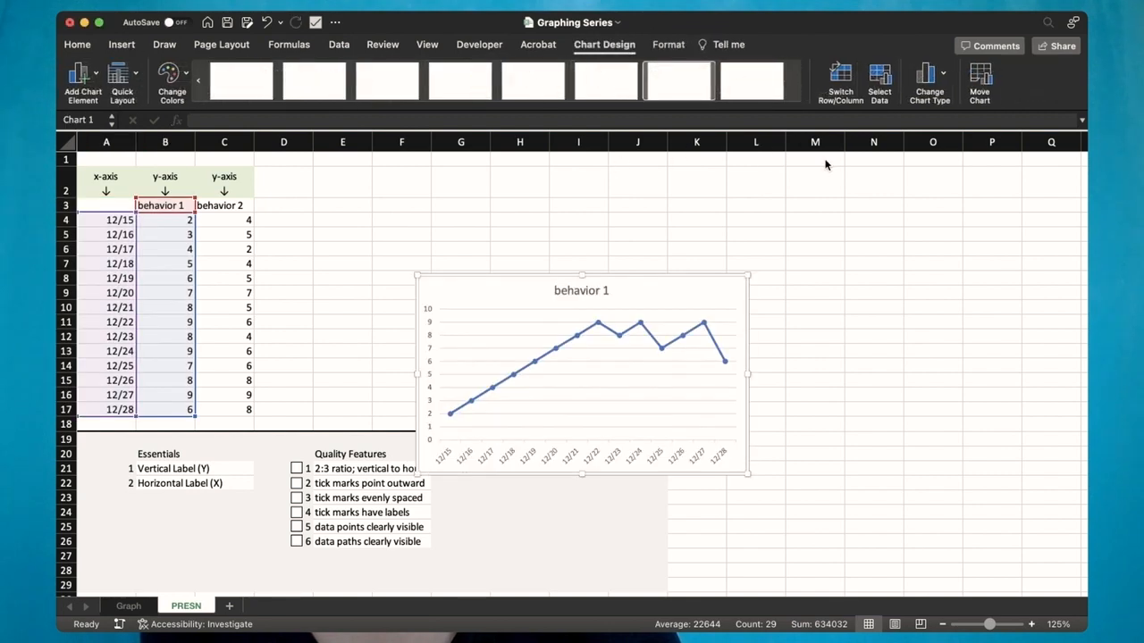
pyautogui.moveTo(686, 295); pyautogui.dragTo(579, 206)
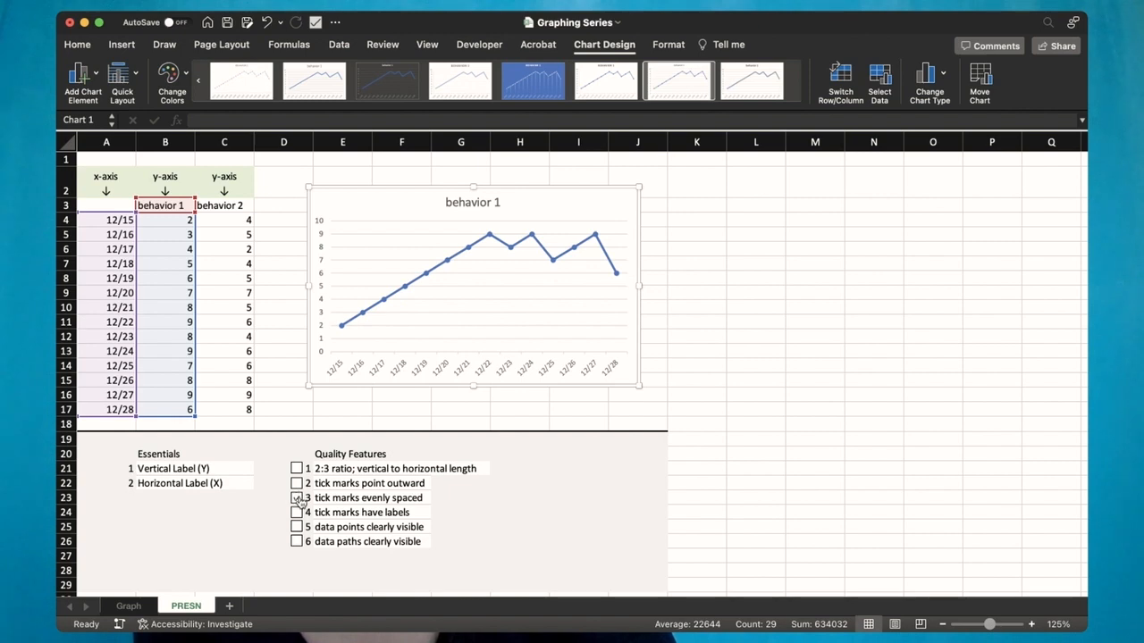
# Step: Check off "tick marks point outward" in the quality features list and enlarge the chart to reach the end of row 17
pyautogui.click(296, 483)
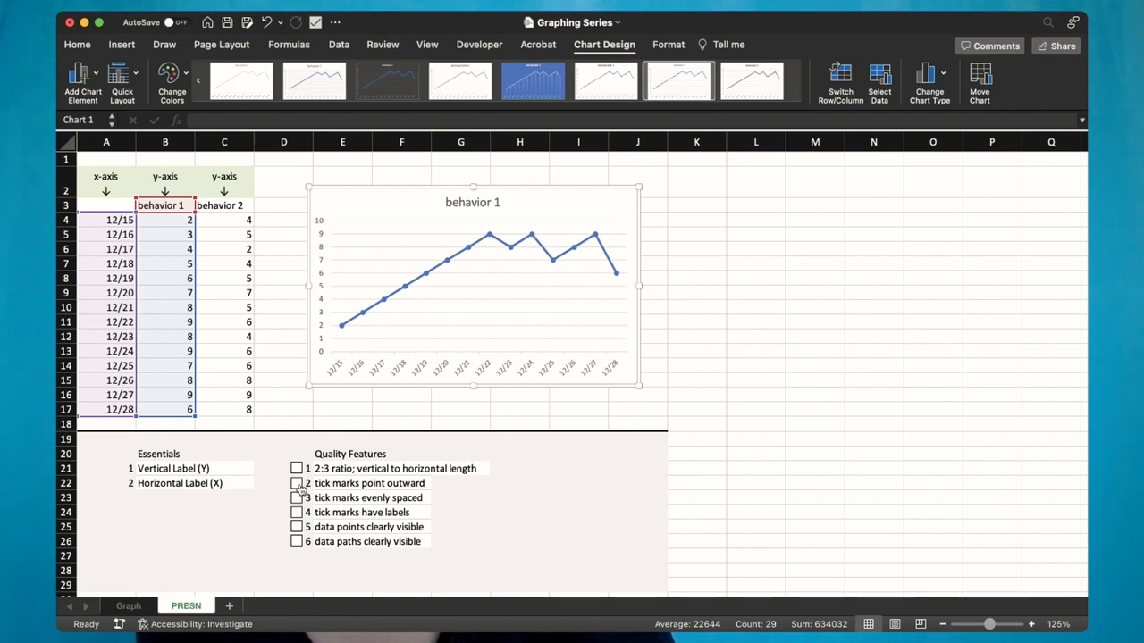
pyautogui.click(358, 373)
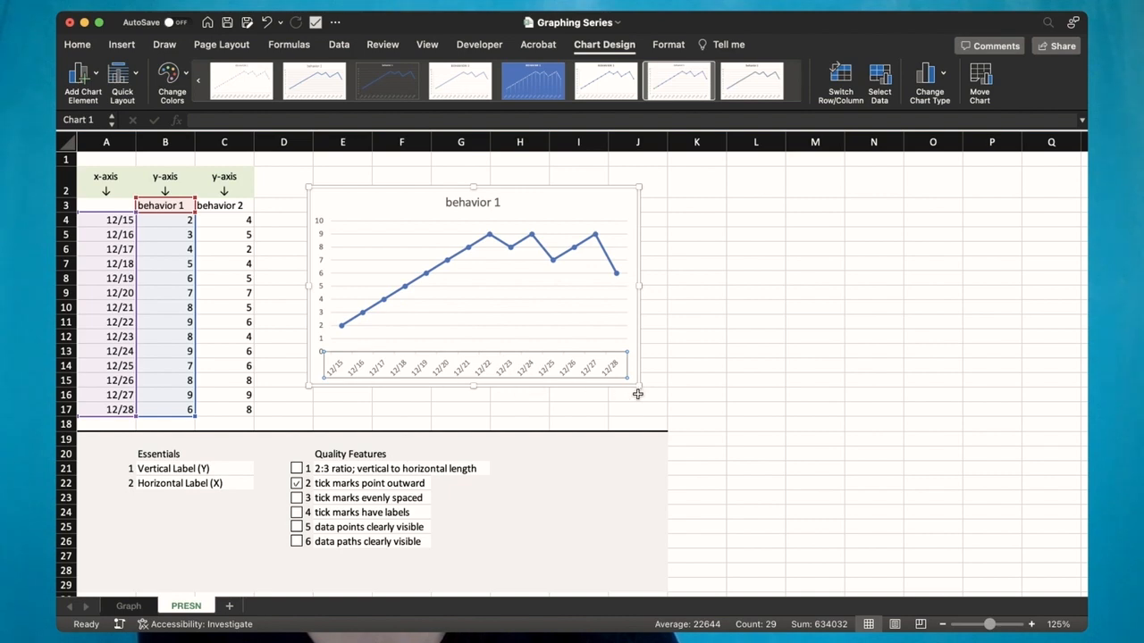
pyautogui.moveTo(638, 386); pyautogui.dragTo(662, 416)
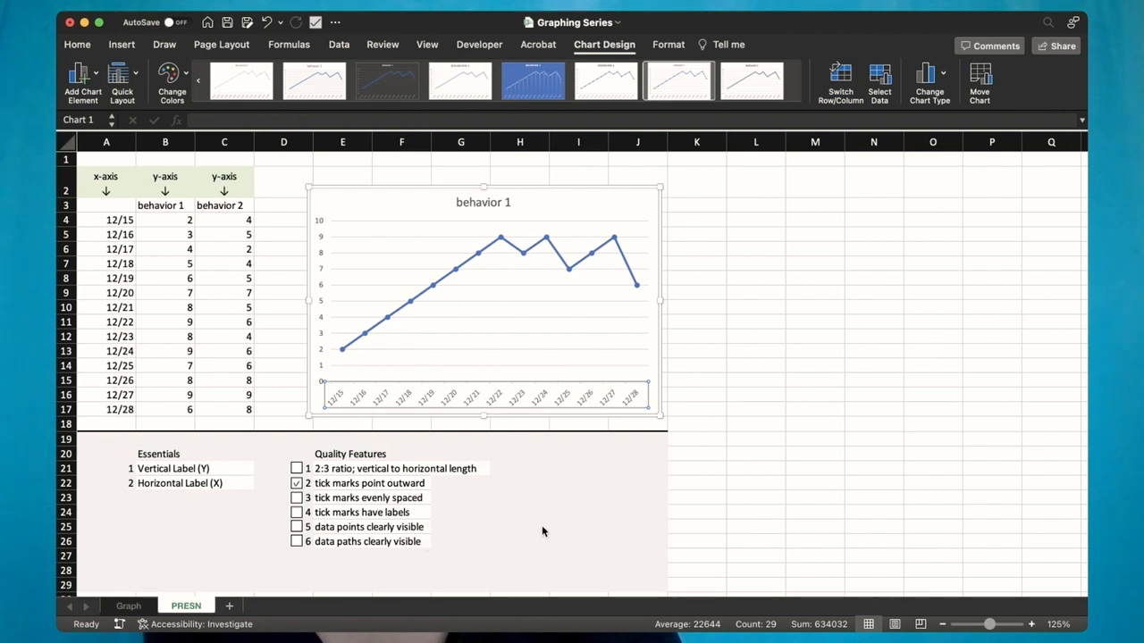
# Step: Set the horizontal axis position to On tick marks and its major tick marks to Outside
pyautogui.press('super+1')
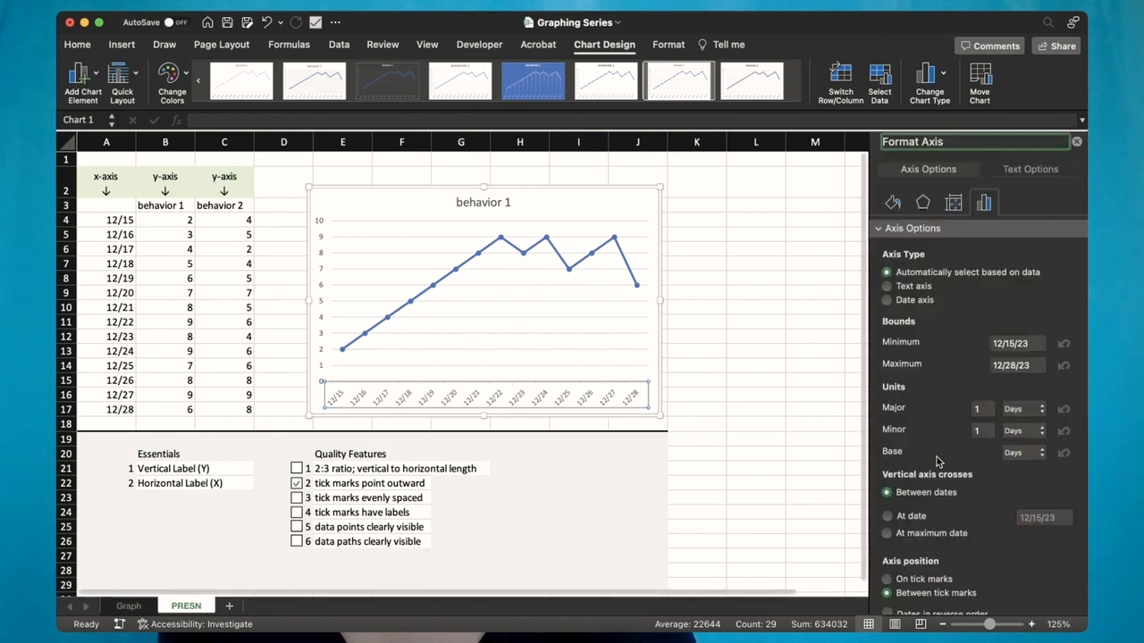
pyautogui.scroll(-3, 935, 459)
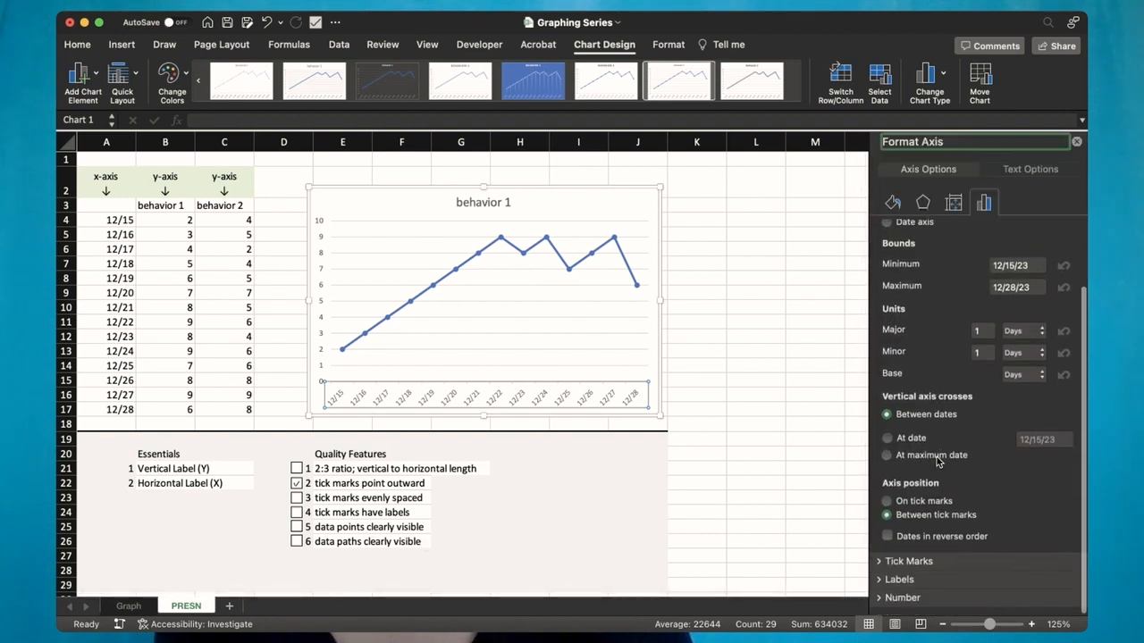
pyautogui.click(888, 509)
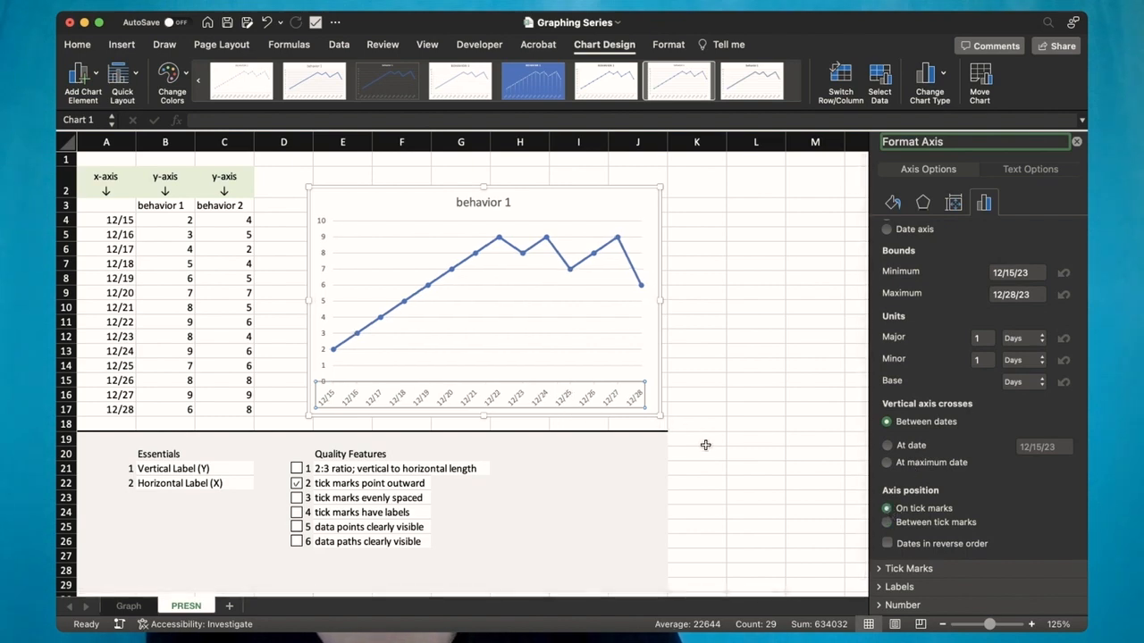
pyautogui.press('super+z')
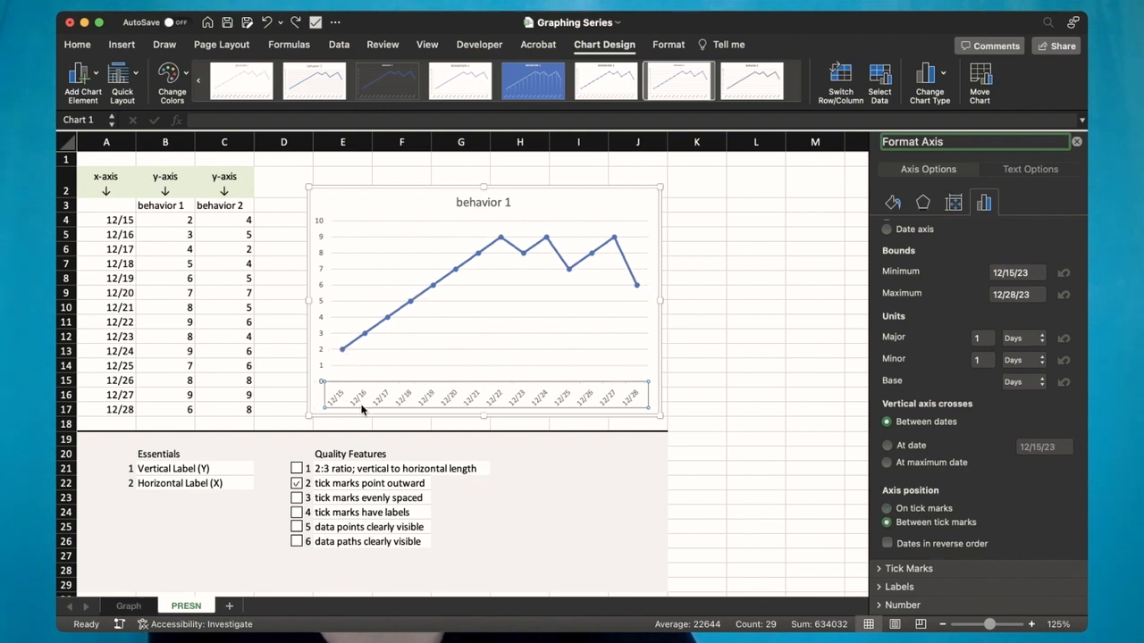
pyautogui.click(887, 509)
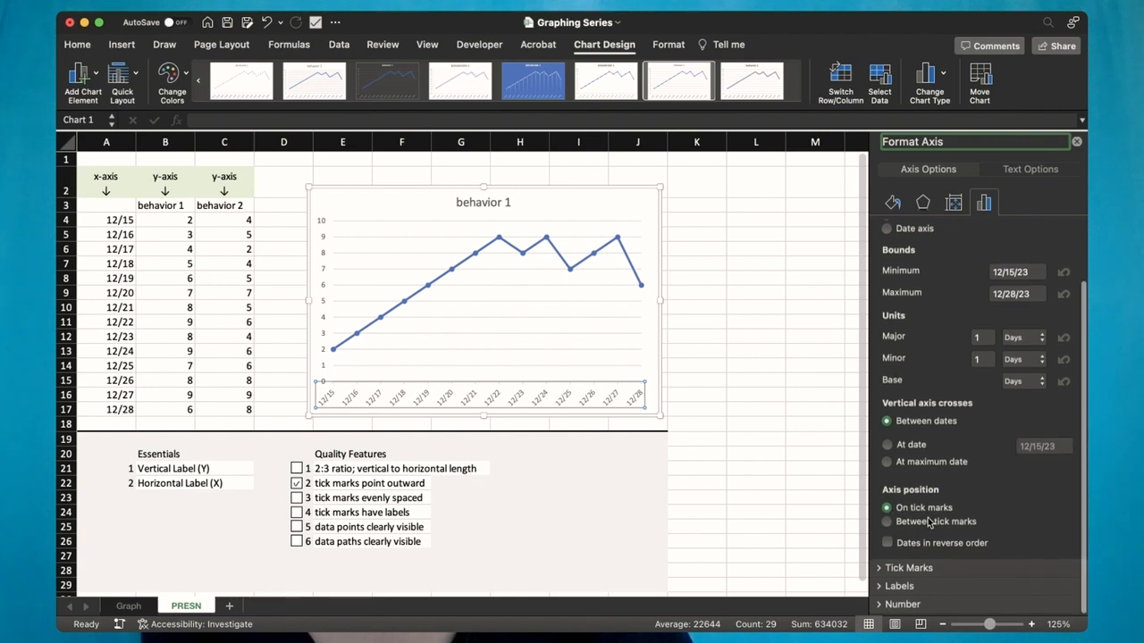
pyautogui.click(880, 572)
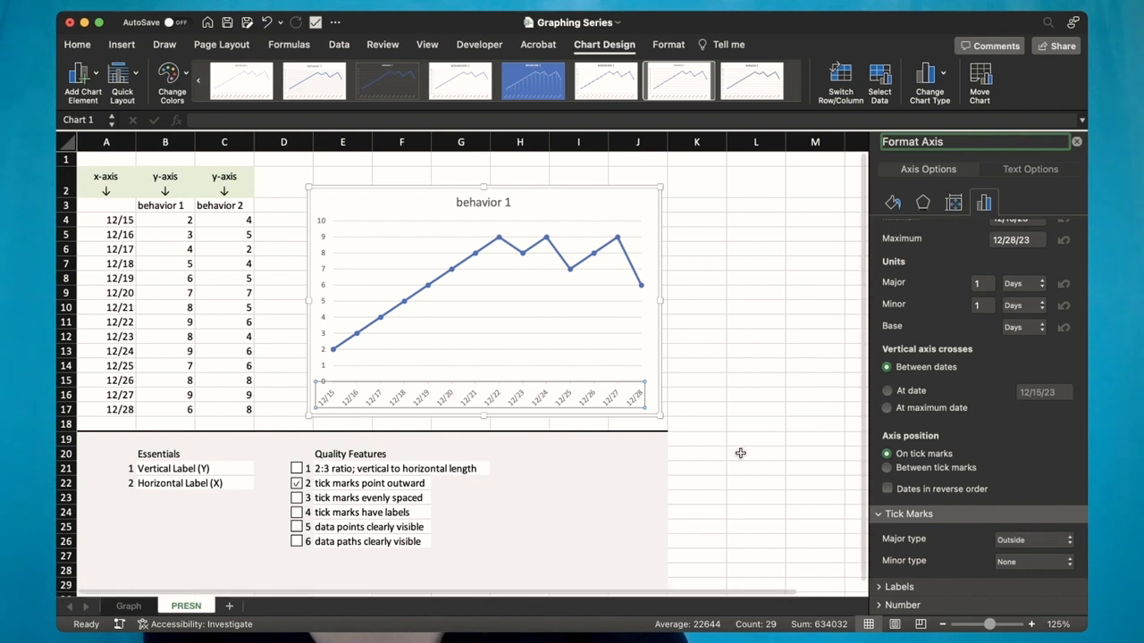
# Step: Set the major tick marks of the chart's vertical axis to Outside
pyautogui.click(328, 350)
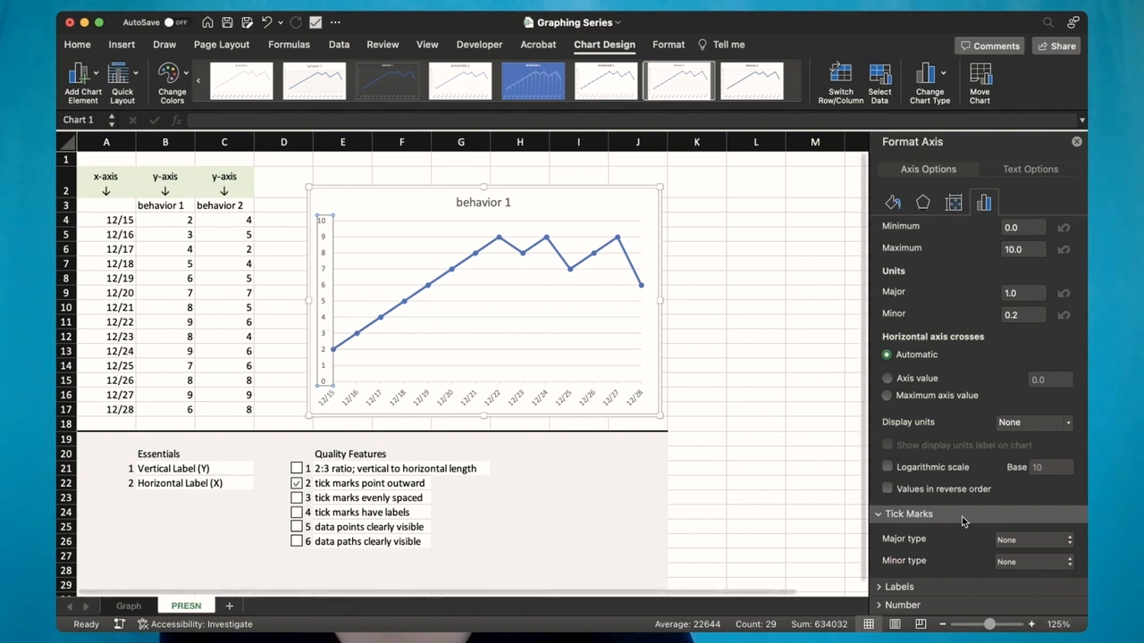
pyautogui.click(1022, 576)
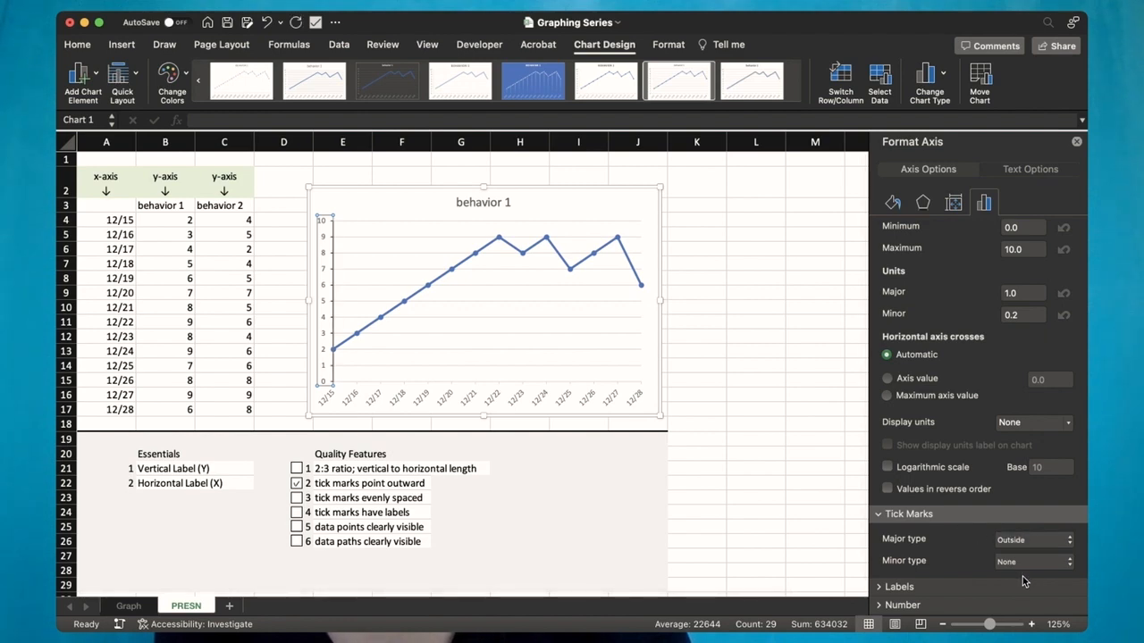
pyautogui.click(396, 256)
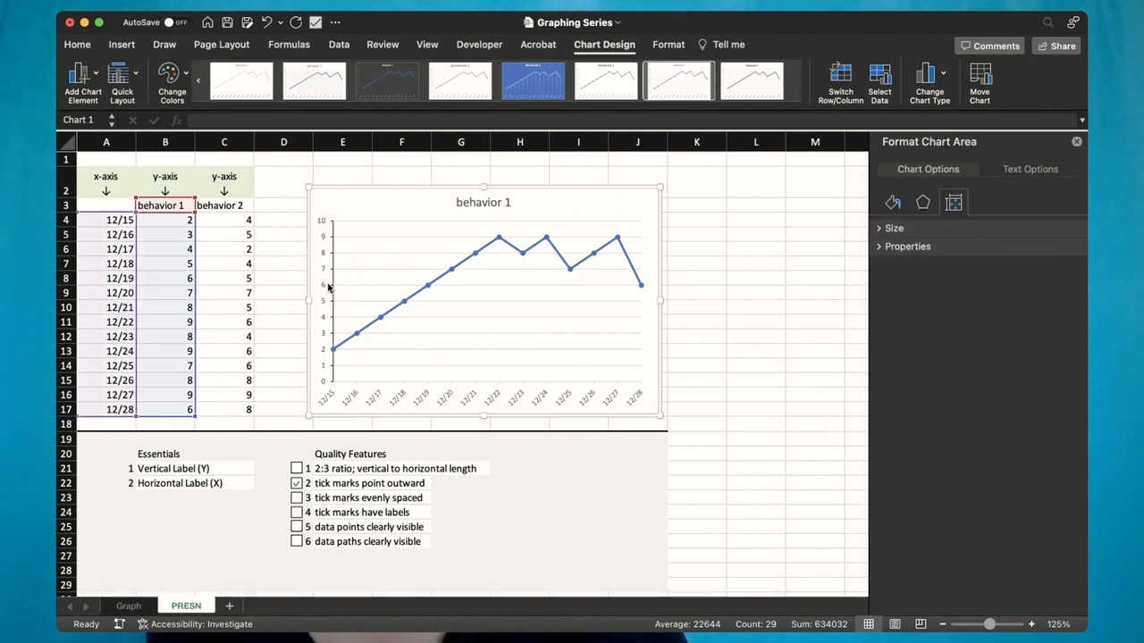
# Step: Format the chart's horizontal axis with a solid black line
pyautogui.click(353, 389)
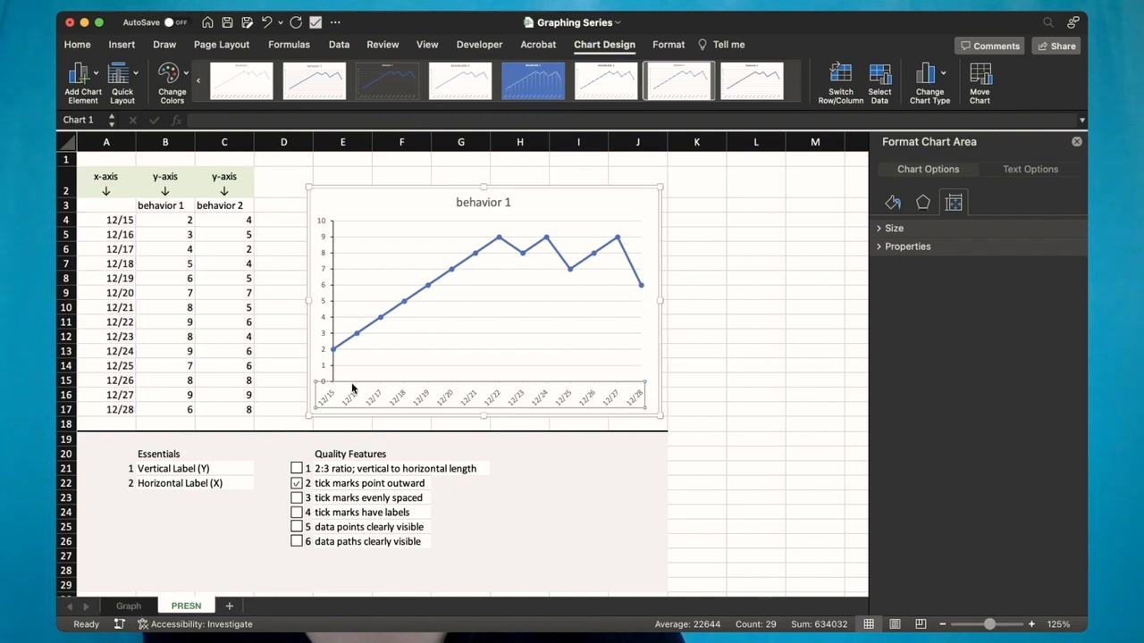
pyautogui.click(894, 202)
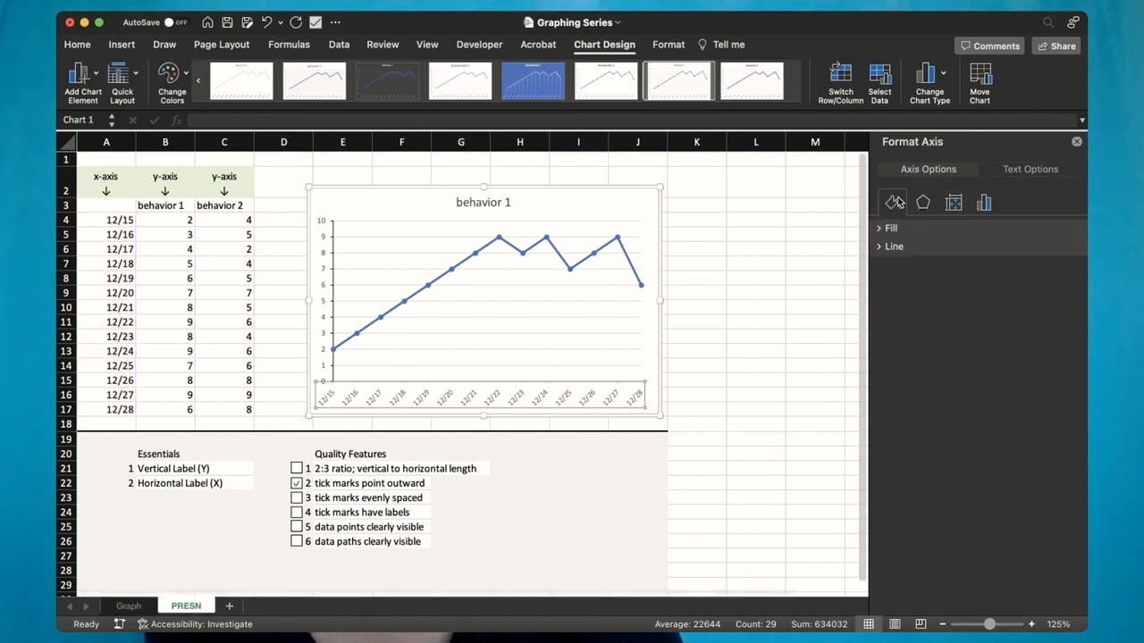
pyautogui.click(876, 248)
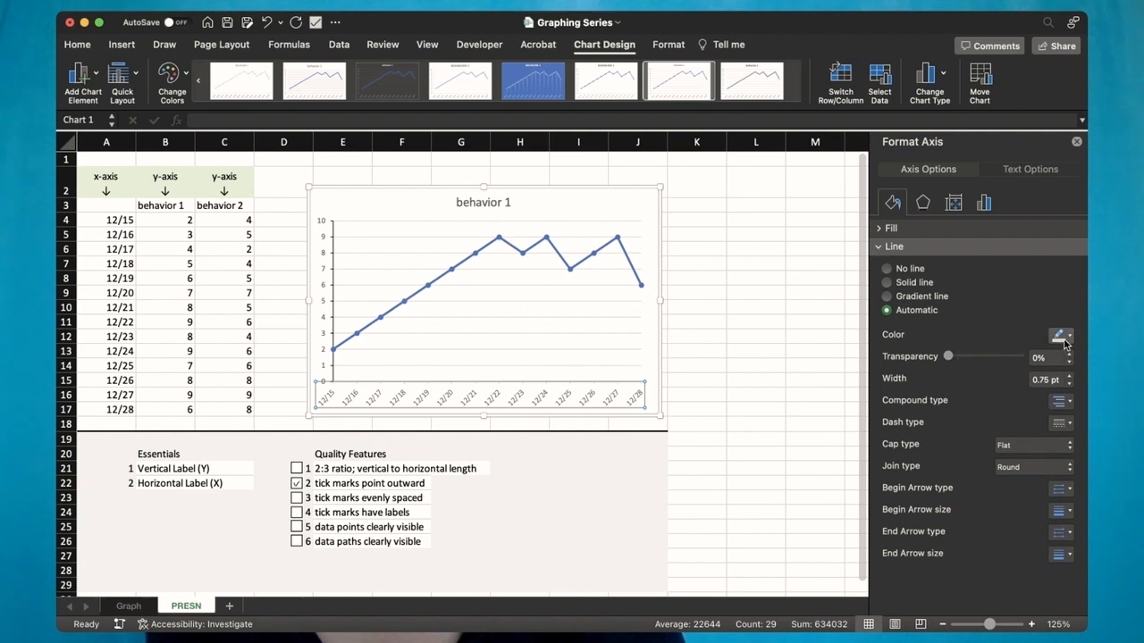
pyautogui.click(984, 375)
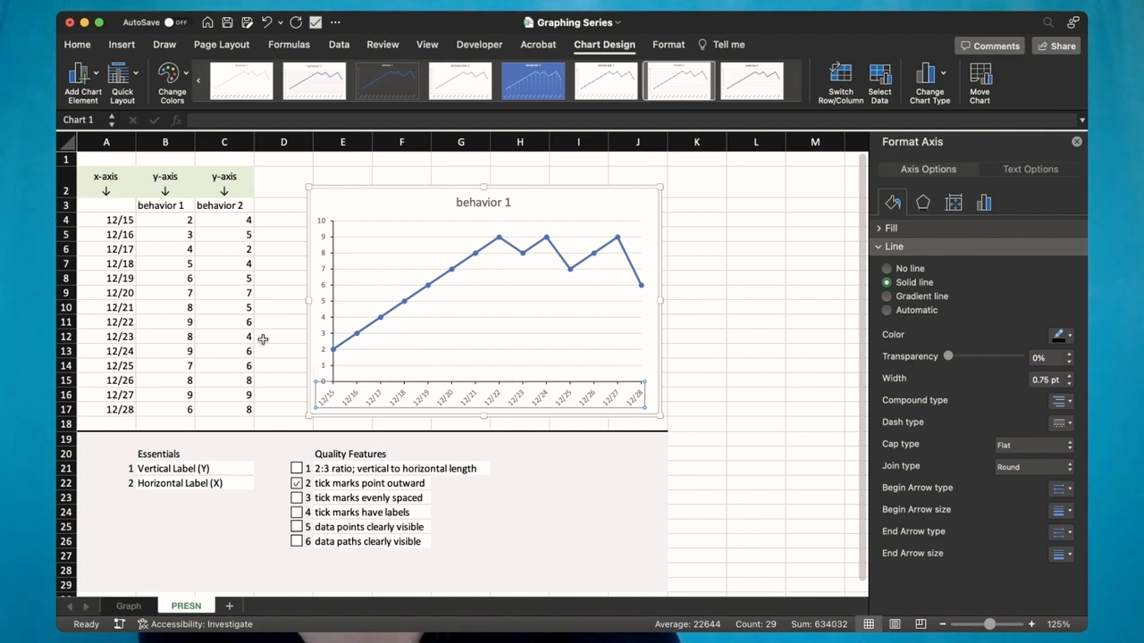
# Step: Insert a blank row above the first data row, 12/15
pyautogui.click(66, 221)
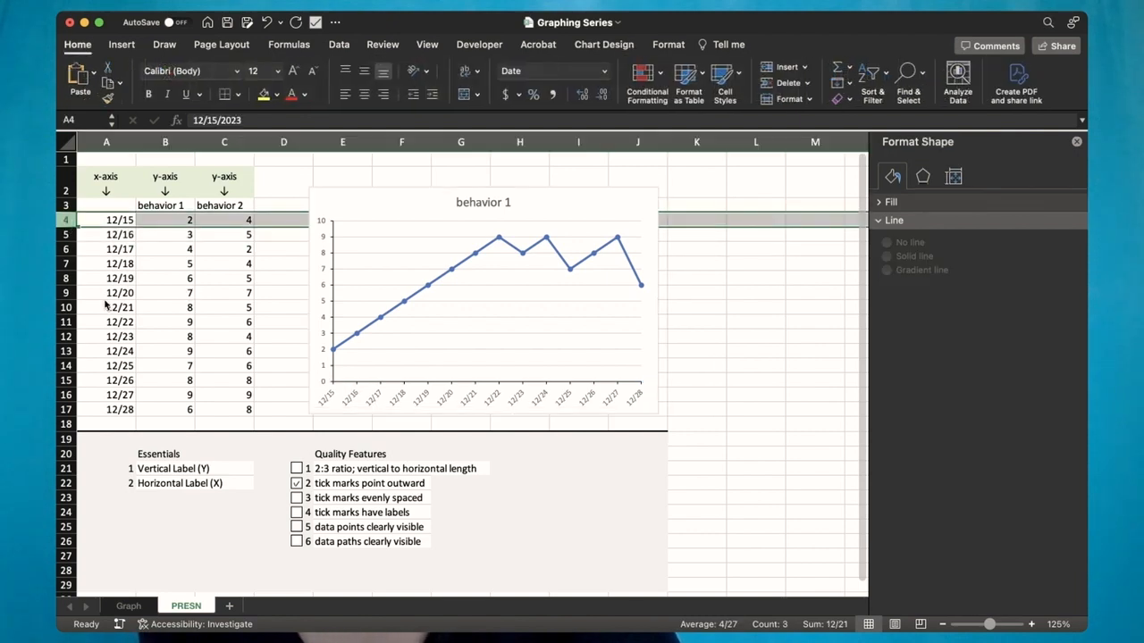
pyautogui.press('super+shift+equal')
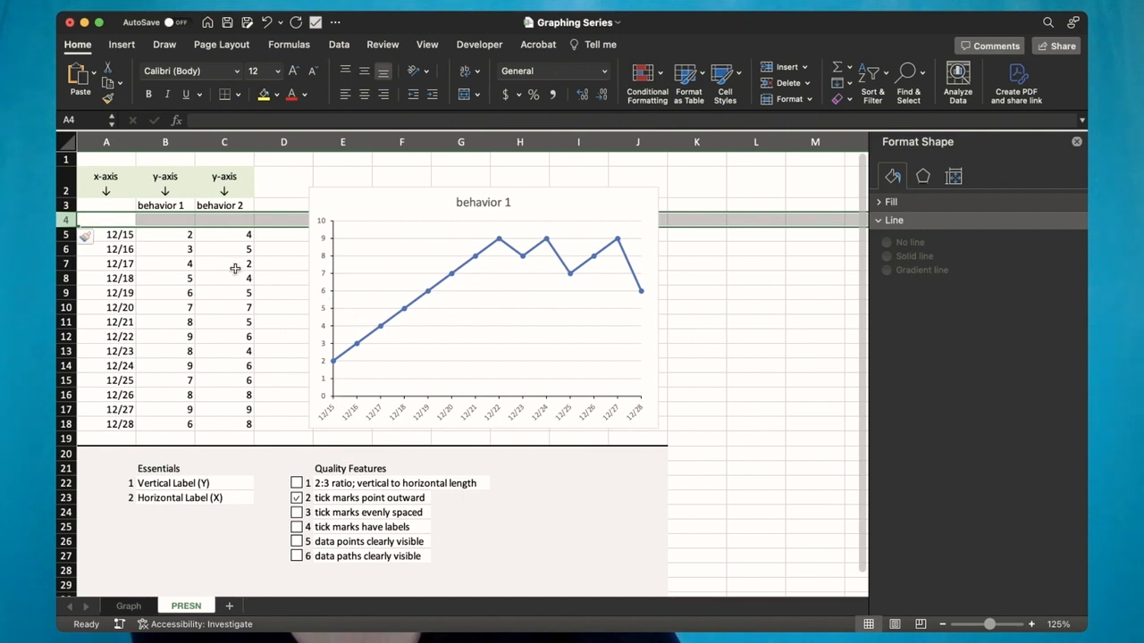
pyautogui.click(124, 221)
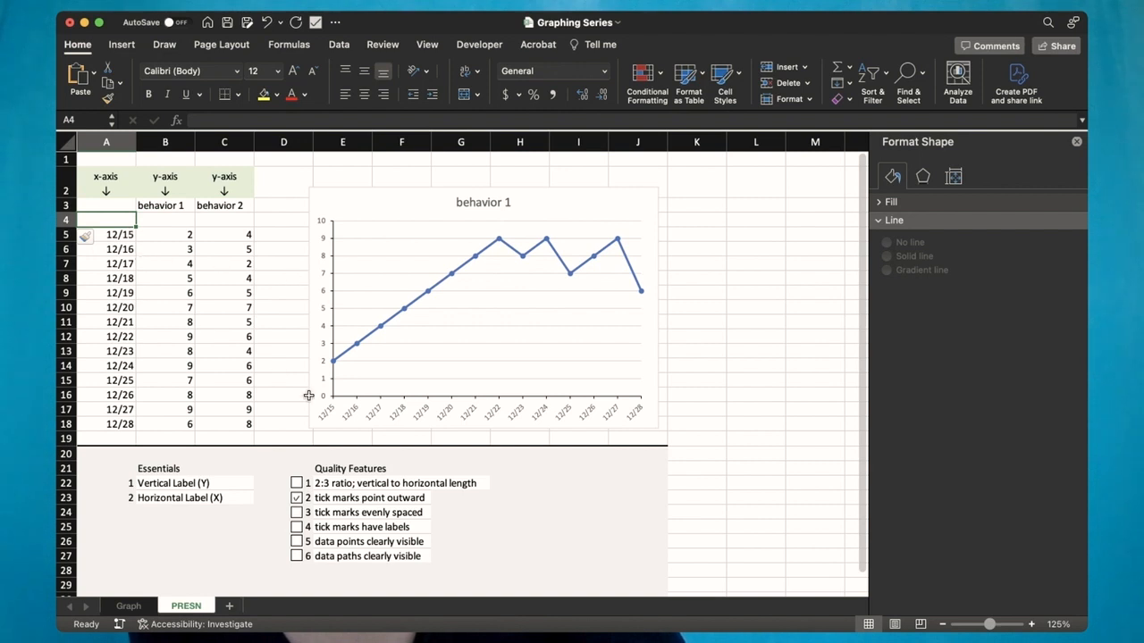
# Step: Extend the behavior 1 series ranges to include blank row 4, and enter an apostrophe in A4 as its date label
pyautogui.click(370, 338)
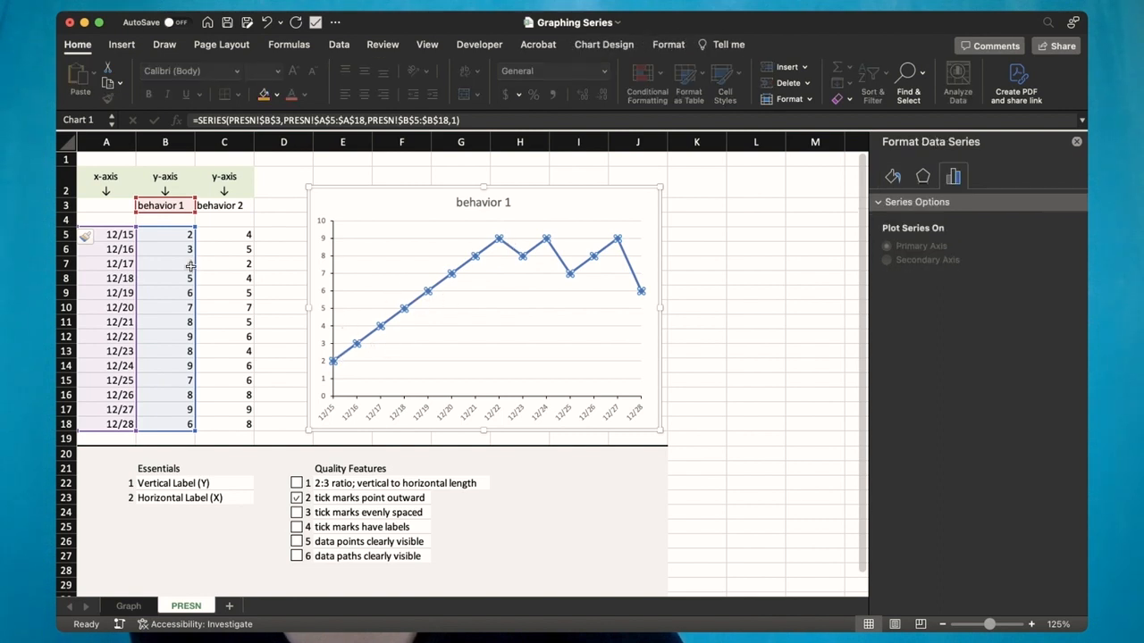
pyautogui.moveTo(193, 230); pyautogui.dragTo(134, 216)
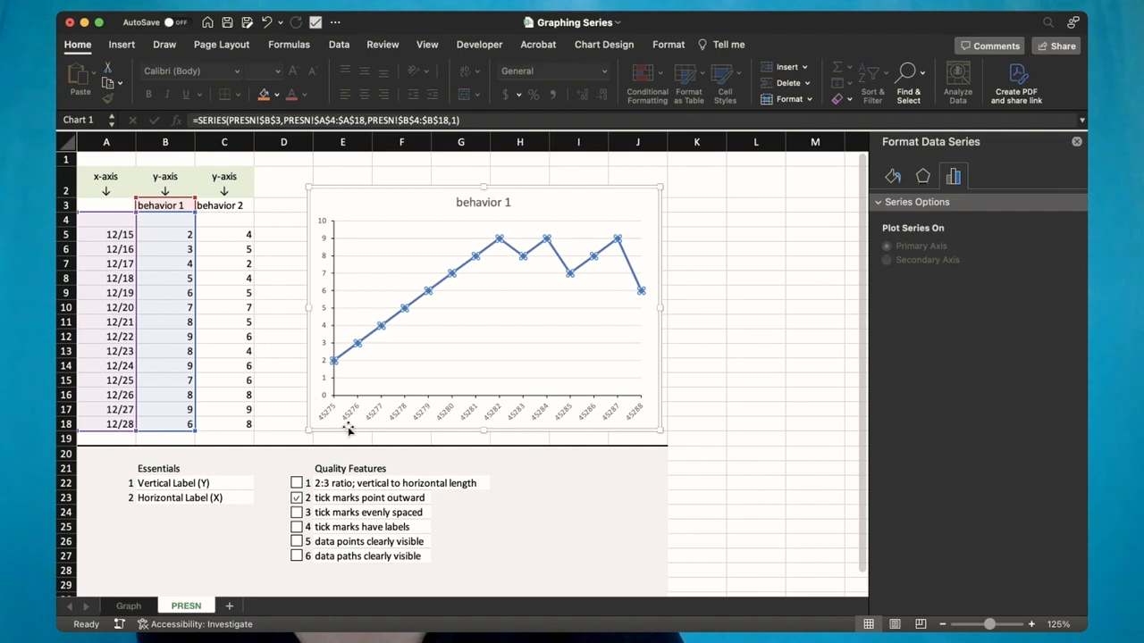
pyautogui.click(107, 220)
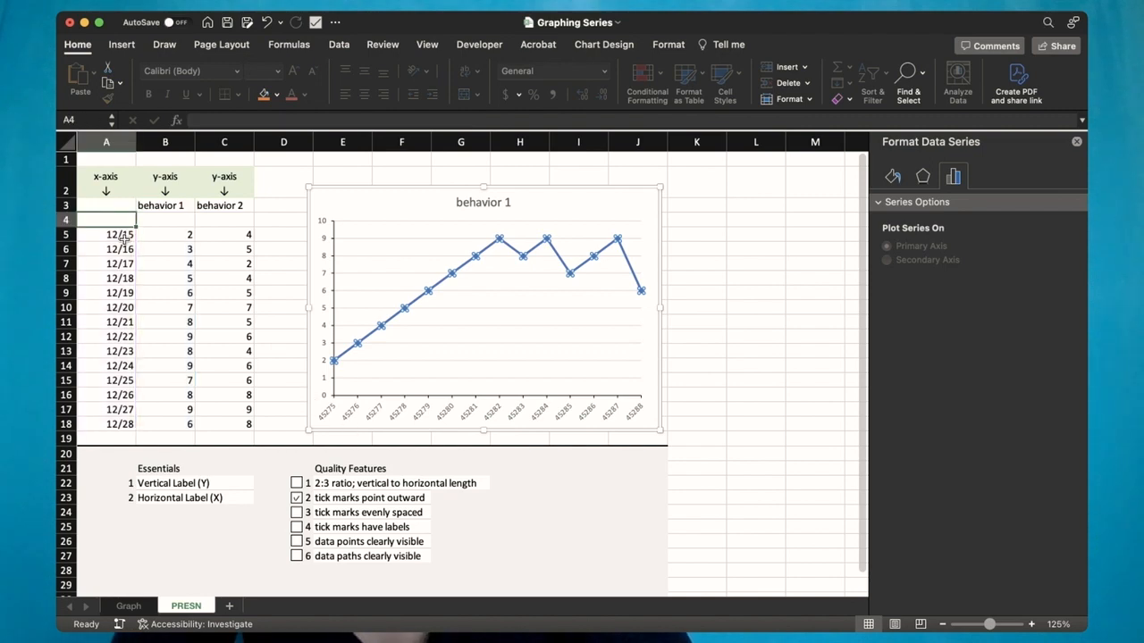
pyautogui.write("'")
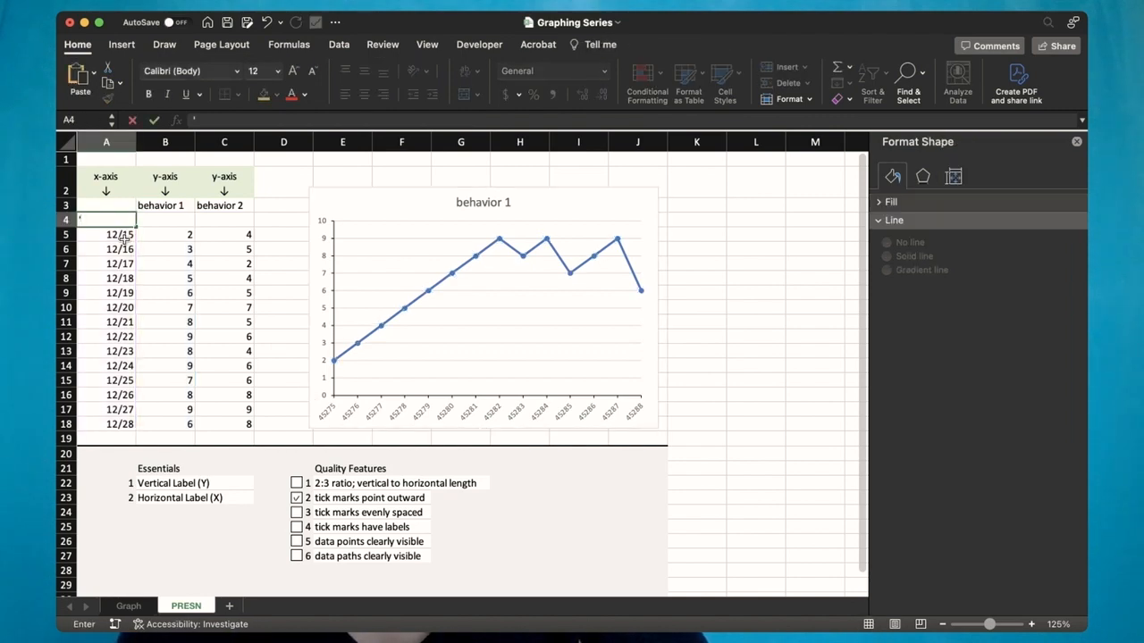
pyautogui.press('Tab')
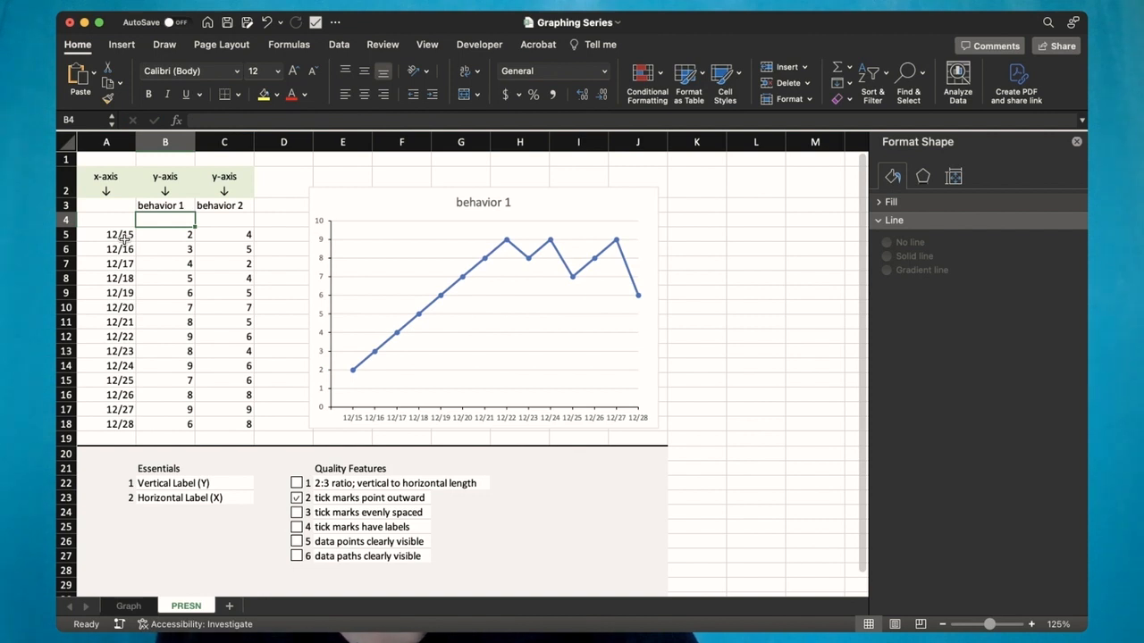
pyautogui.click(106, 220)
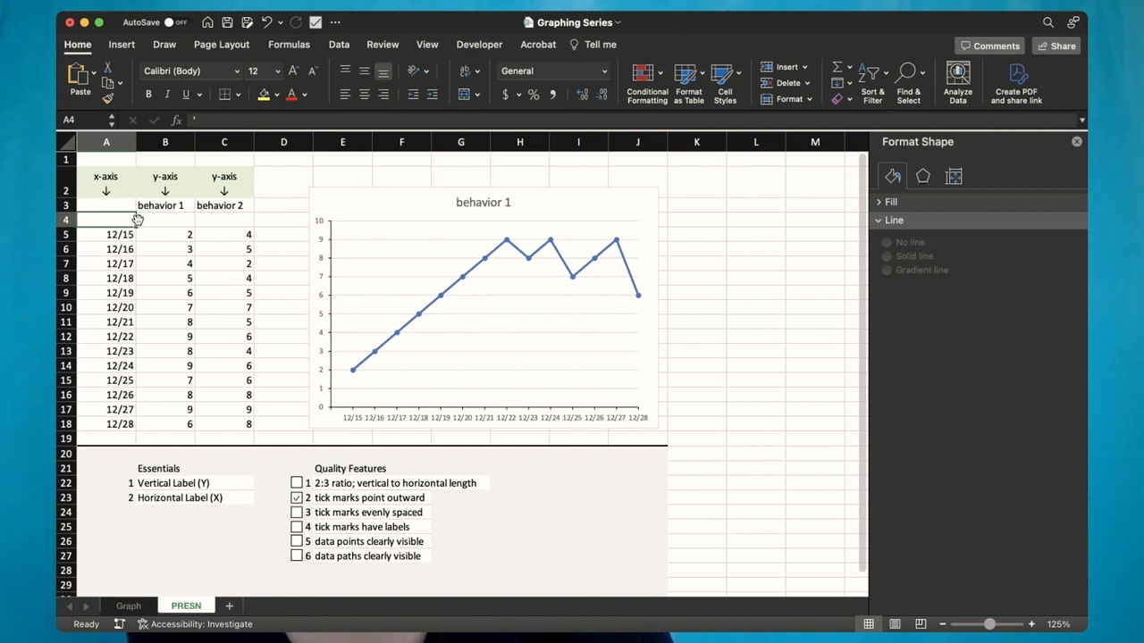
# Step: Rotate all the date labels on the chart's horizontal axis so they read vertically from bottom to top
pyautogui.click(362, 425)
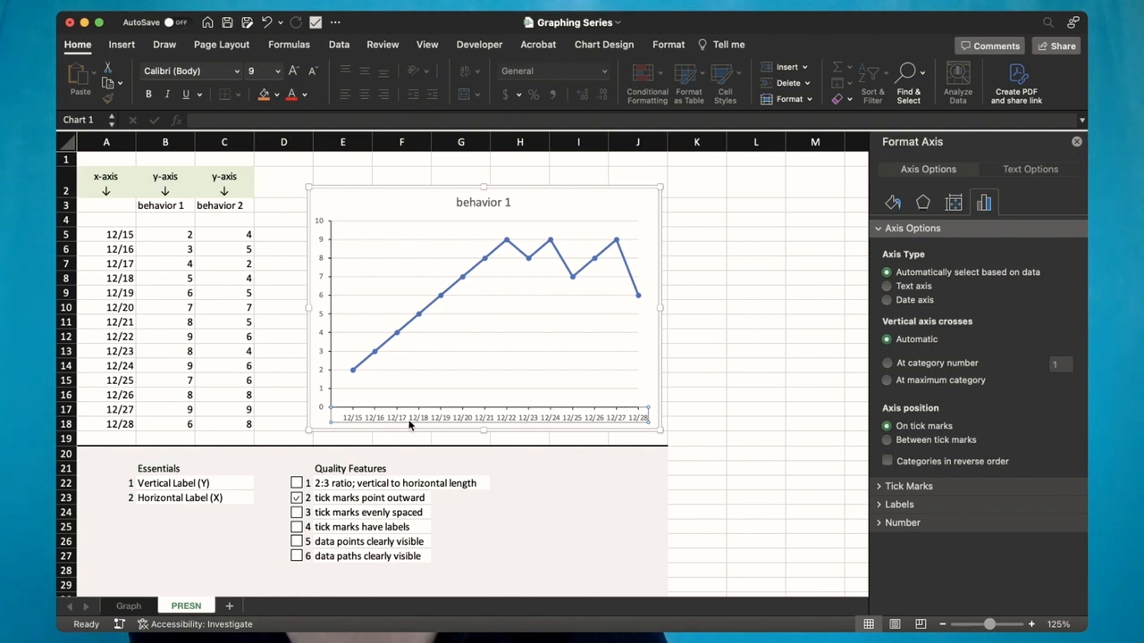
pyautogui.click(1010, 170)
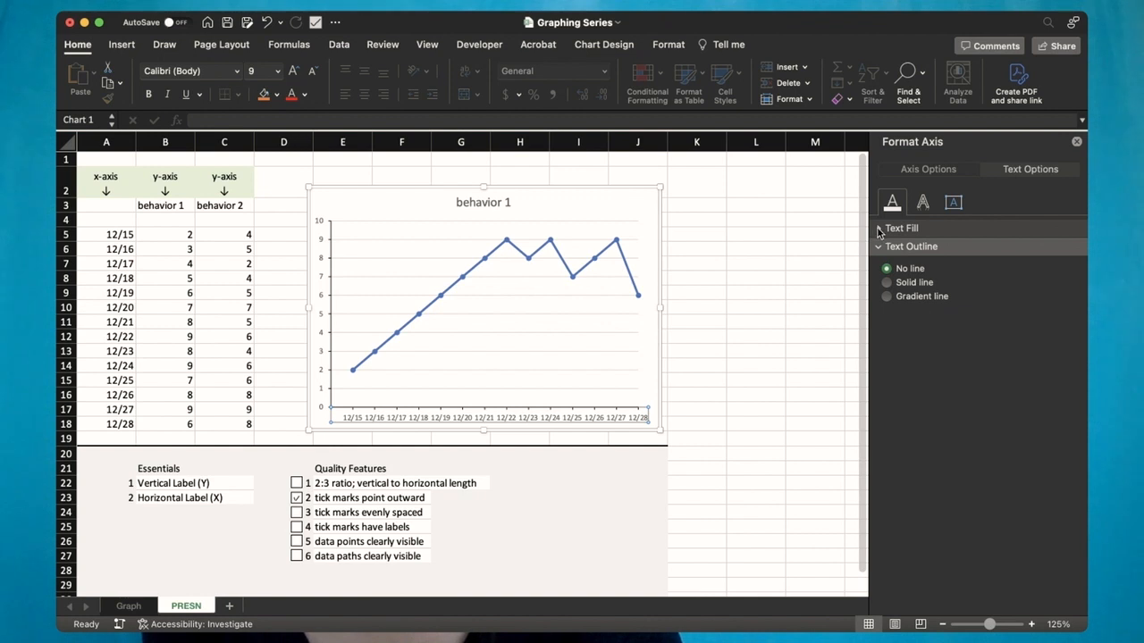
pyautogui.click(952, 204)
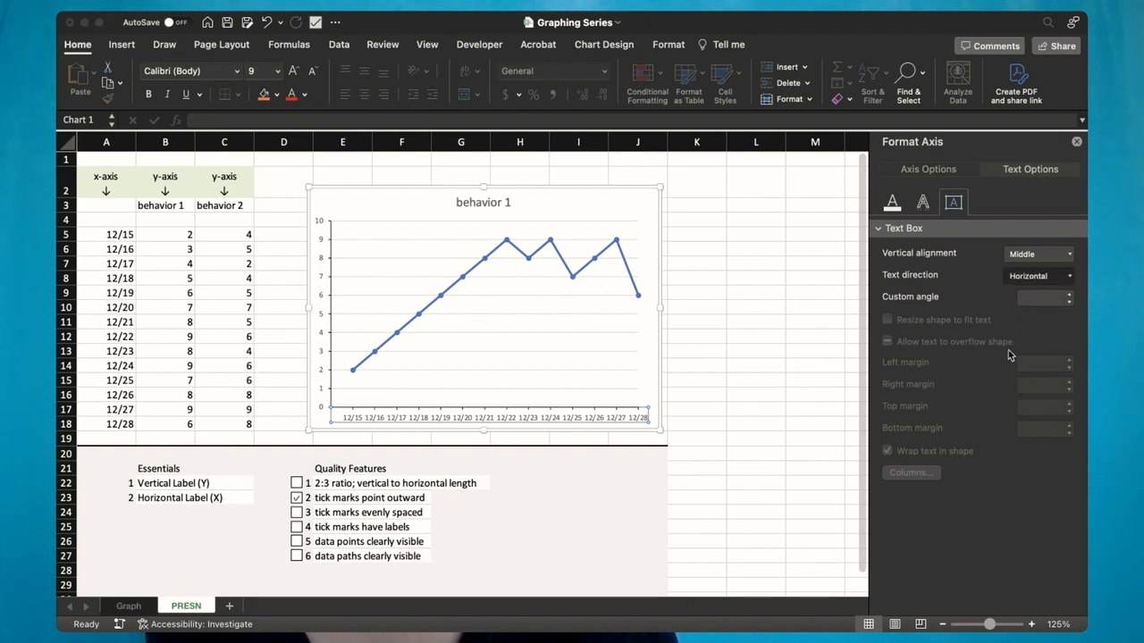
pyautogui.click(1009, 351)
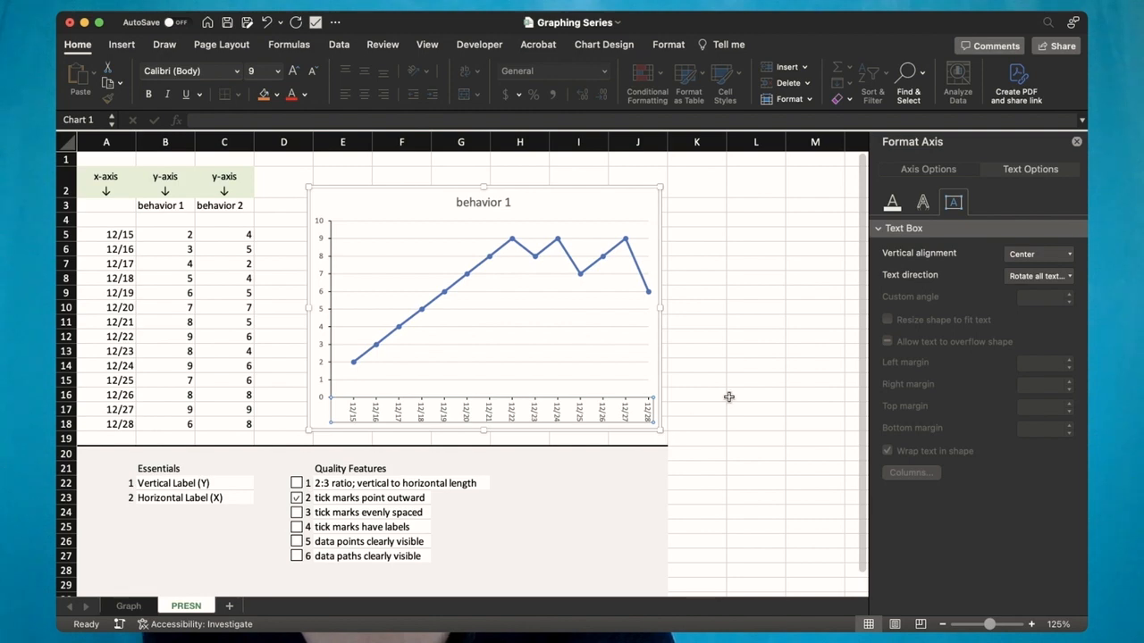
pyautogui.click(1069, 280)
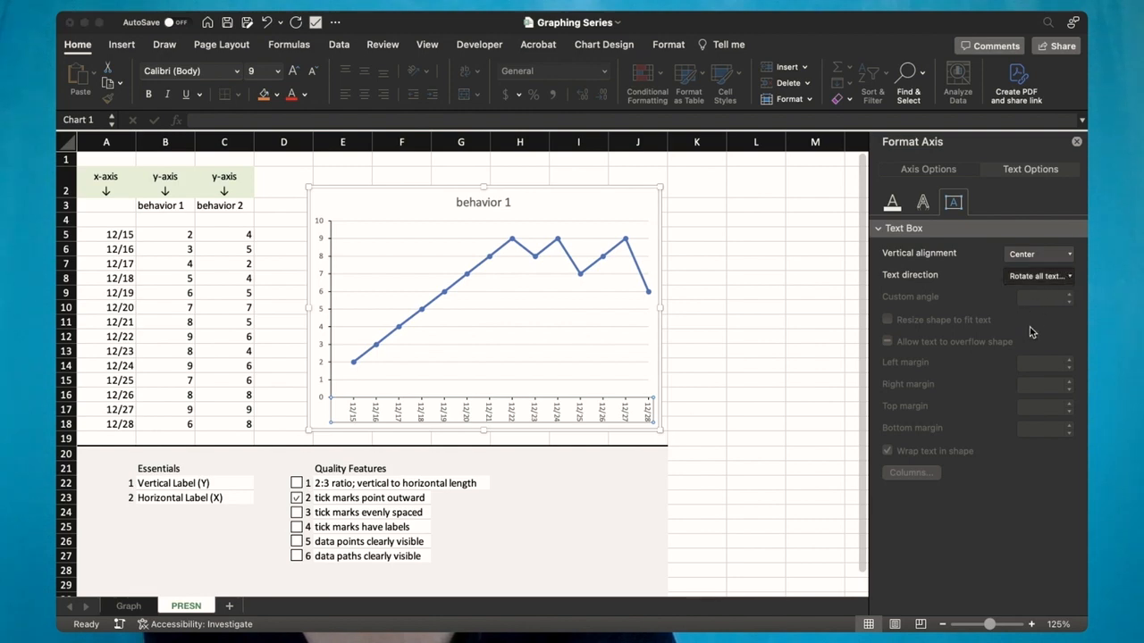
pyautogui.click(1016, 379)
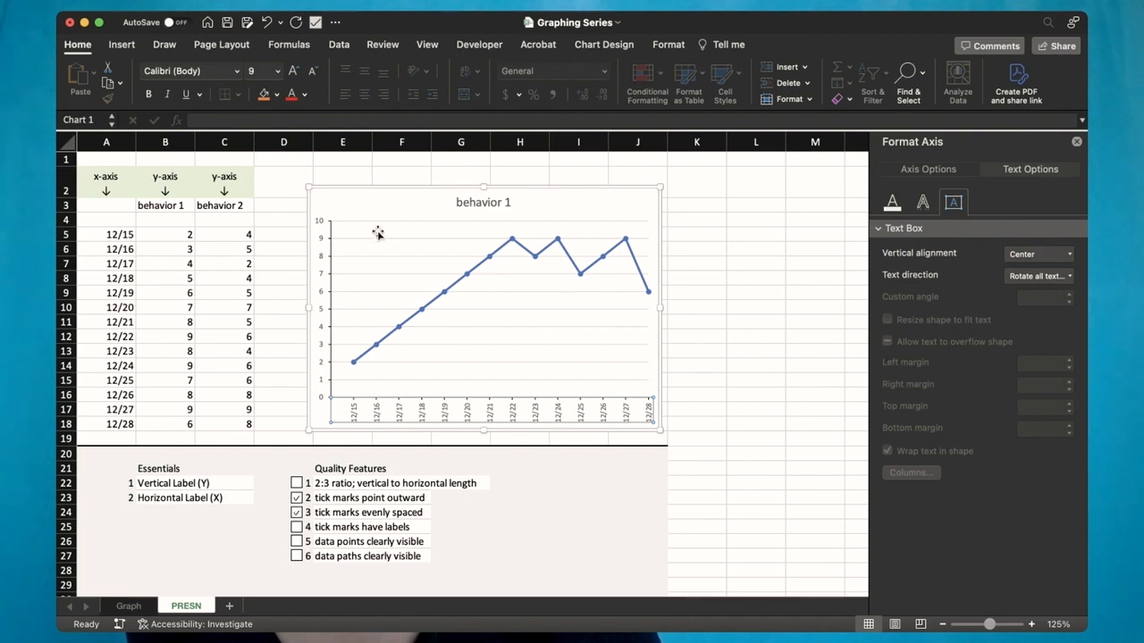
# Step: Add a title to the chart's horizontal axis reading "Dates"
pyautogui.click(402, 197)
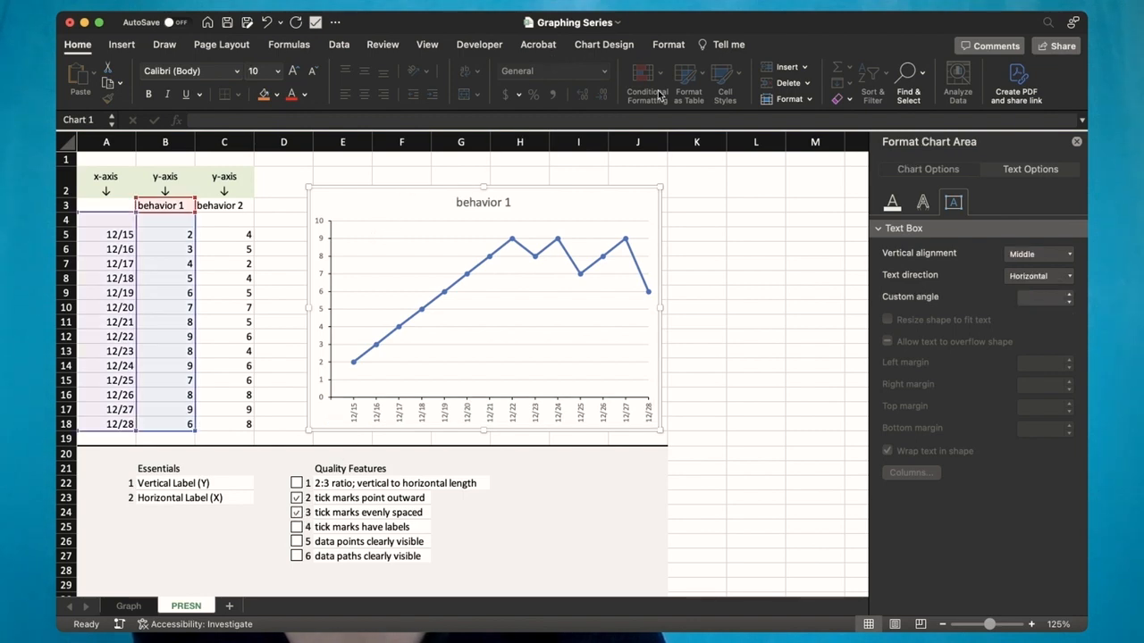
pyautogui.click(599, 47)
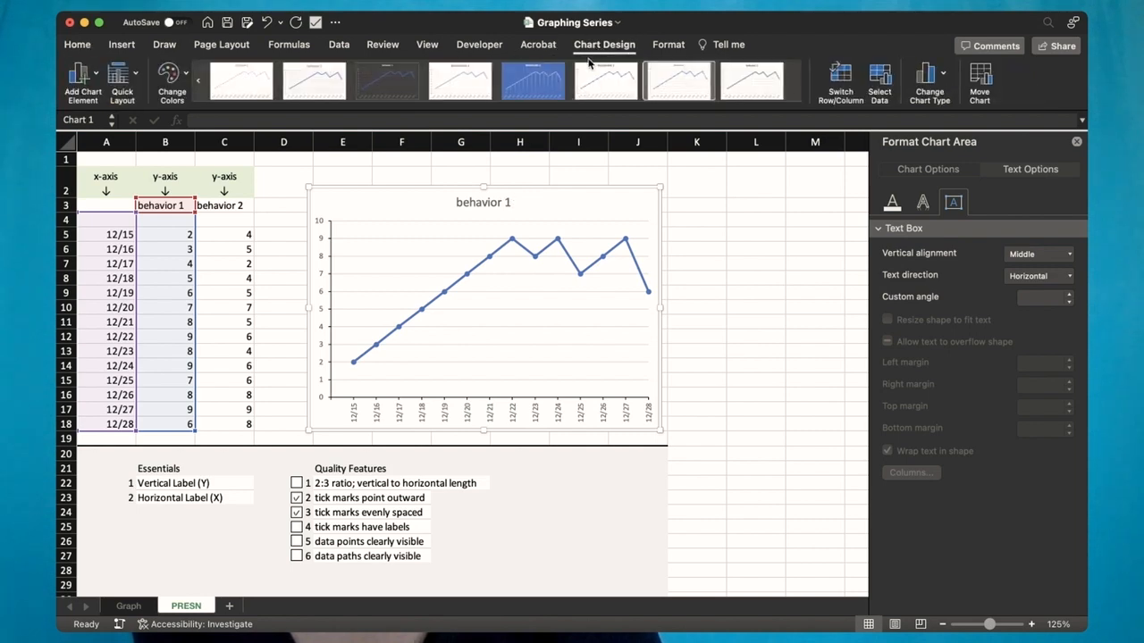
pyautogui.click(95, 79)
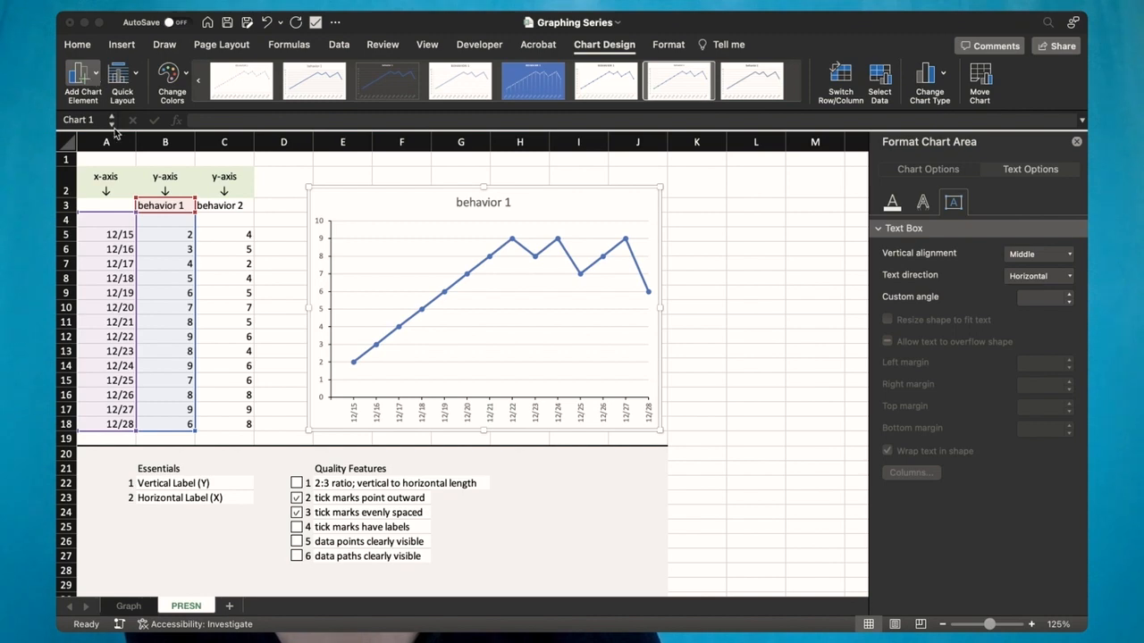
pyautogui.click(281, 125)
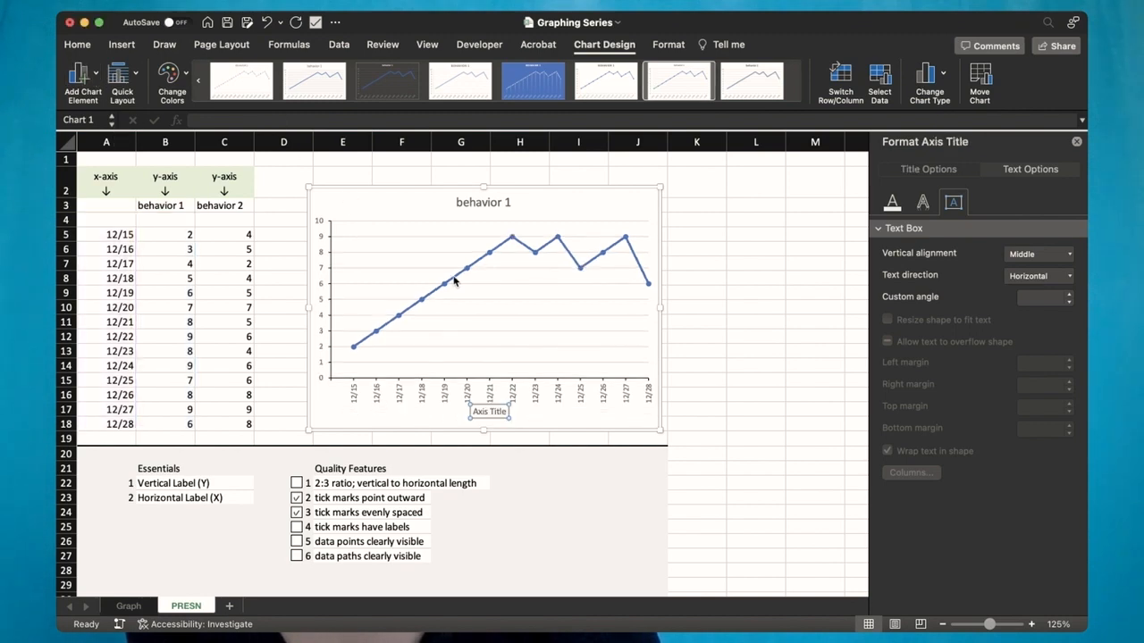
pyautogui.doubleClick(485, 412)
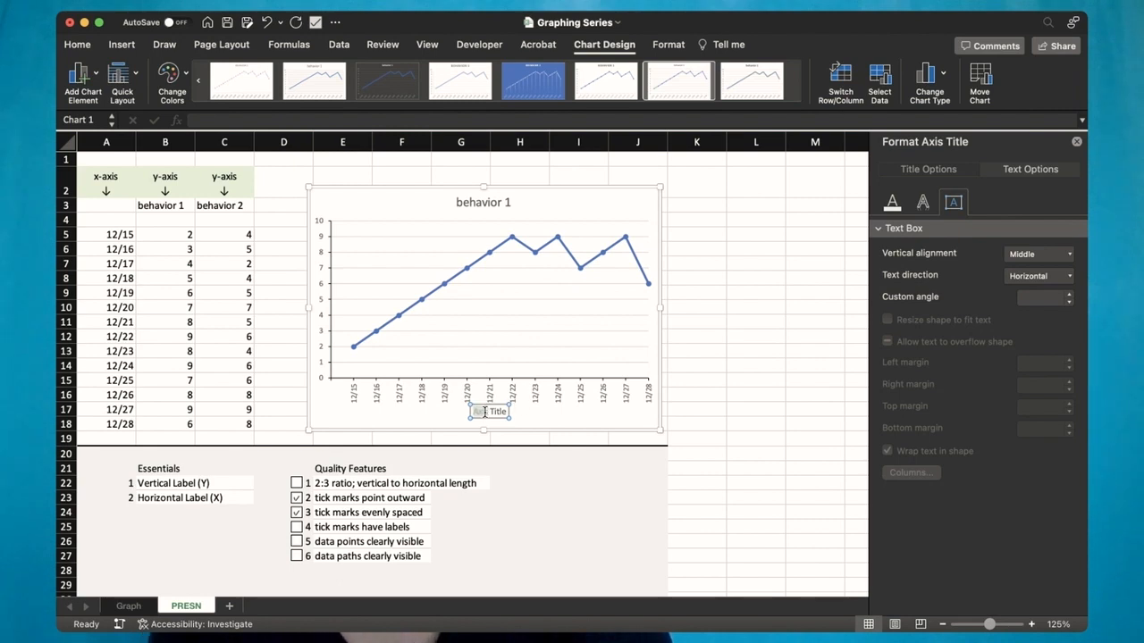
pyautogui.tripleClick(484, 412)
pyautogui.write('Dates')
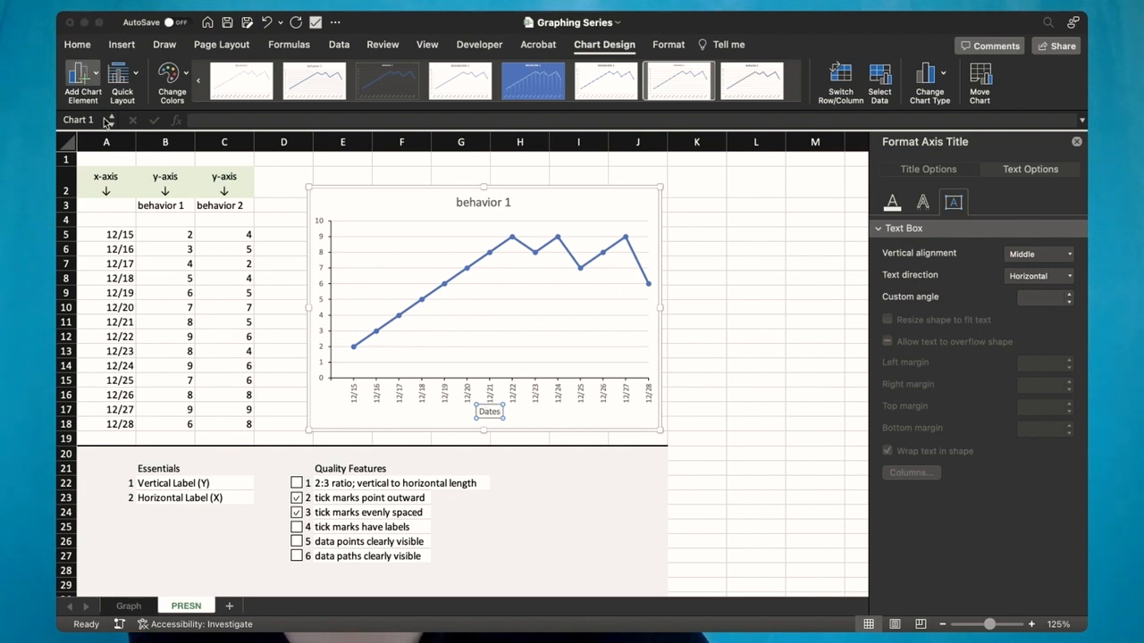
# Step: Add a title to the chart's vertical axis reading "Counts"
pyautogui.click(273, 146)
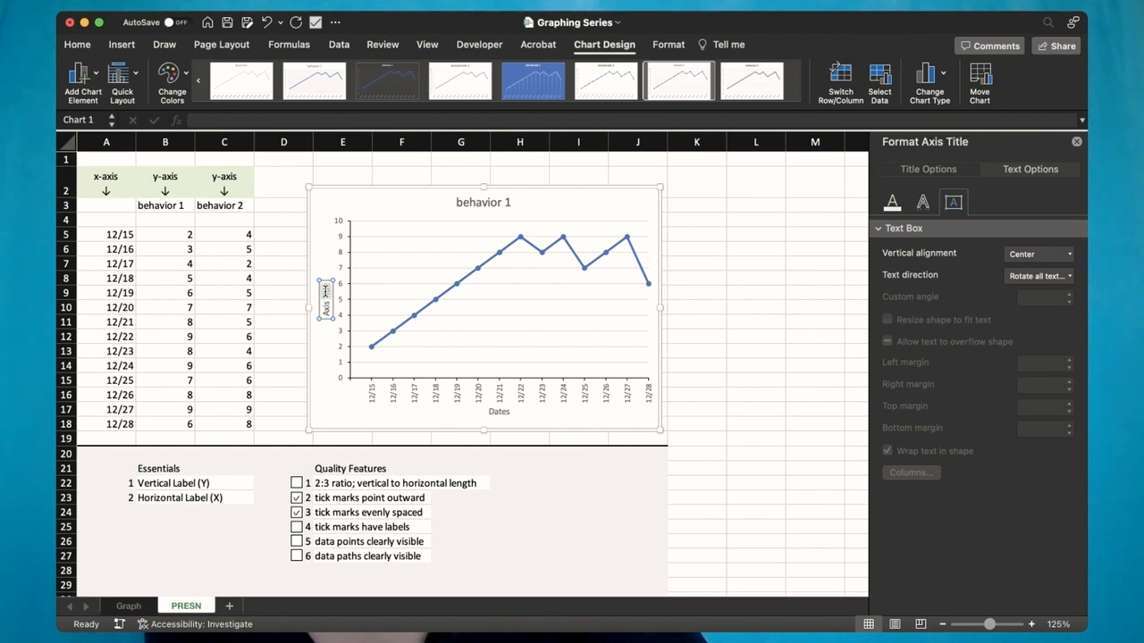
pyautogui.press('BackSpace')
pyautogui.press('BackSpace')
pyautogui.press('BackSpace')
pyautogui.press('BackSpace')
pyautogui.press('BackSpace')
pyautogui.press('BackSpace')
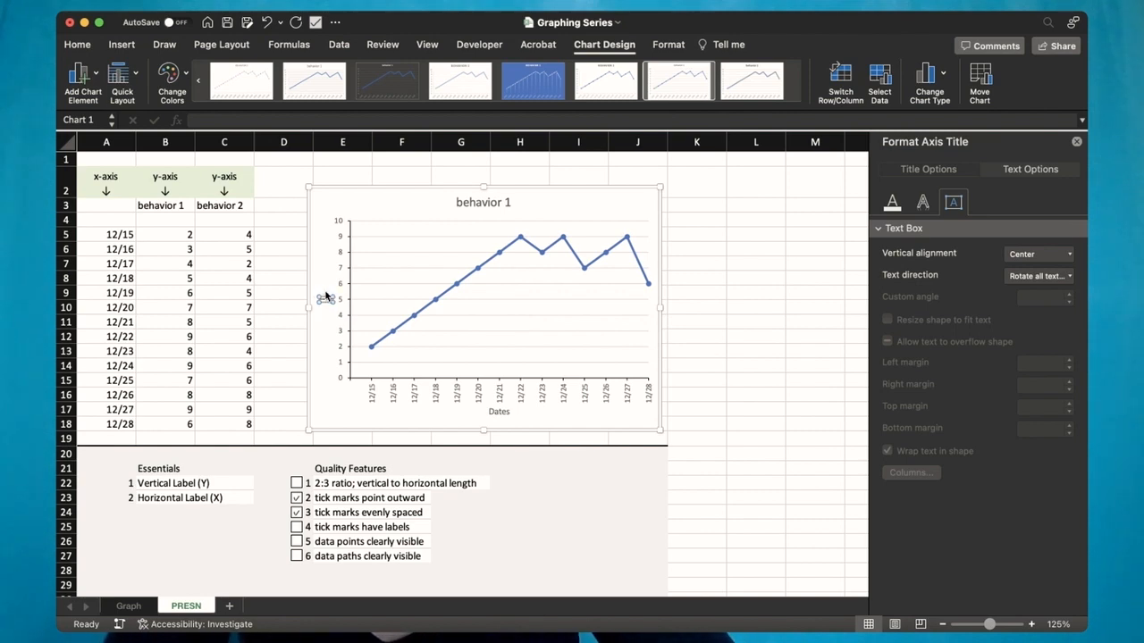
pyautogui.write('Counts')
pyautogui.click(370, 199)
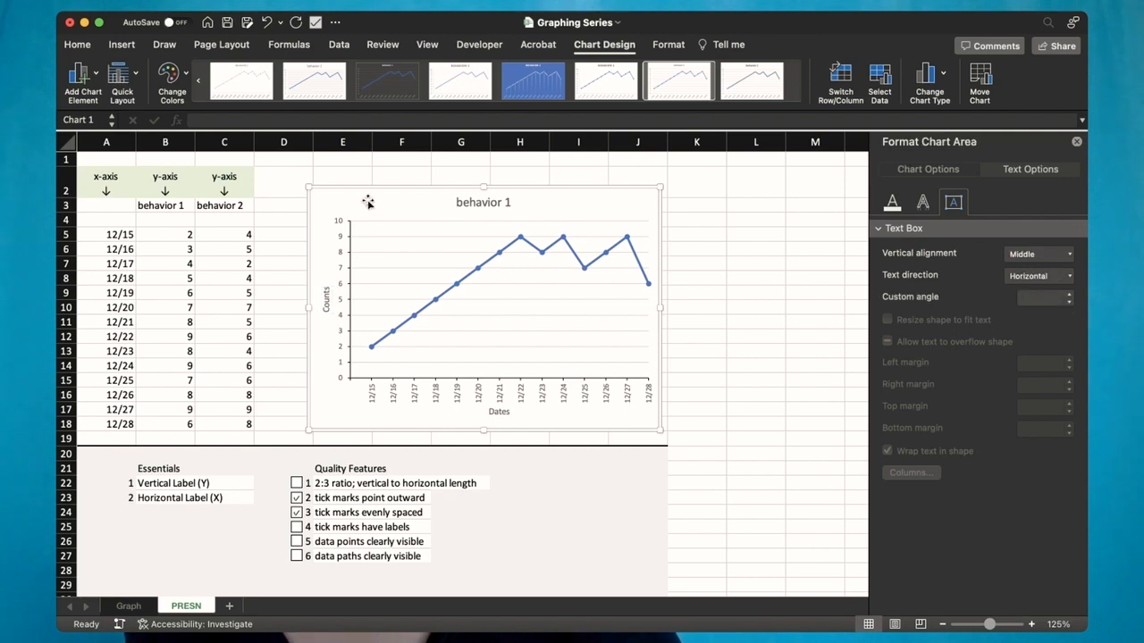
# Step: Delete the chart's major gridlines and make the behavior 1 data line solid black
pyautogui.click(375, 267)
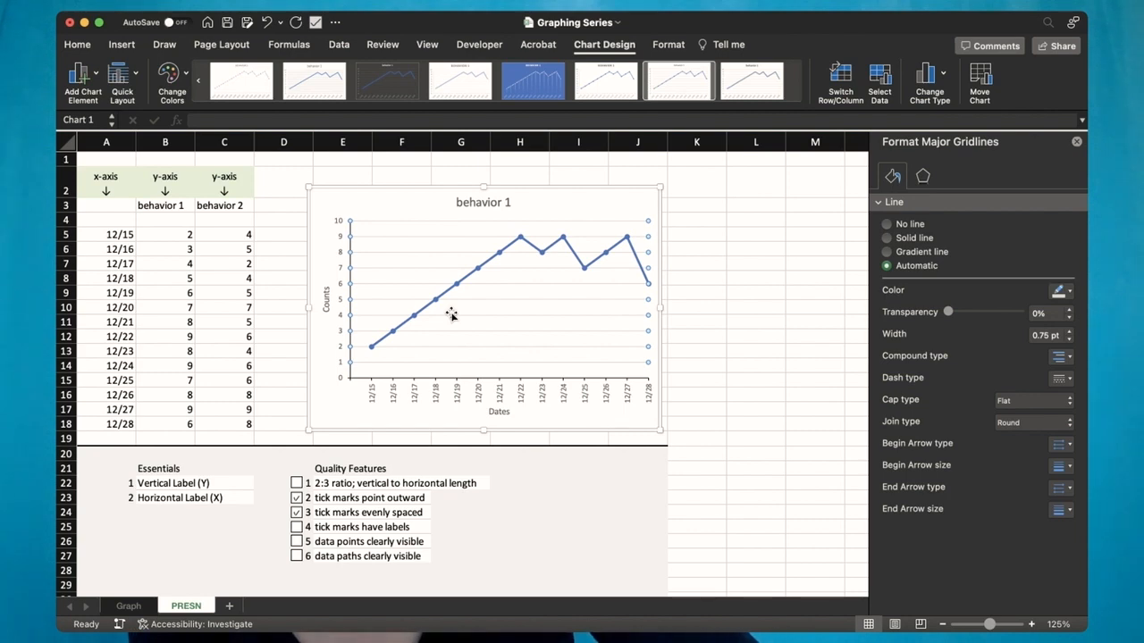
pyautogui.press('Delete')
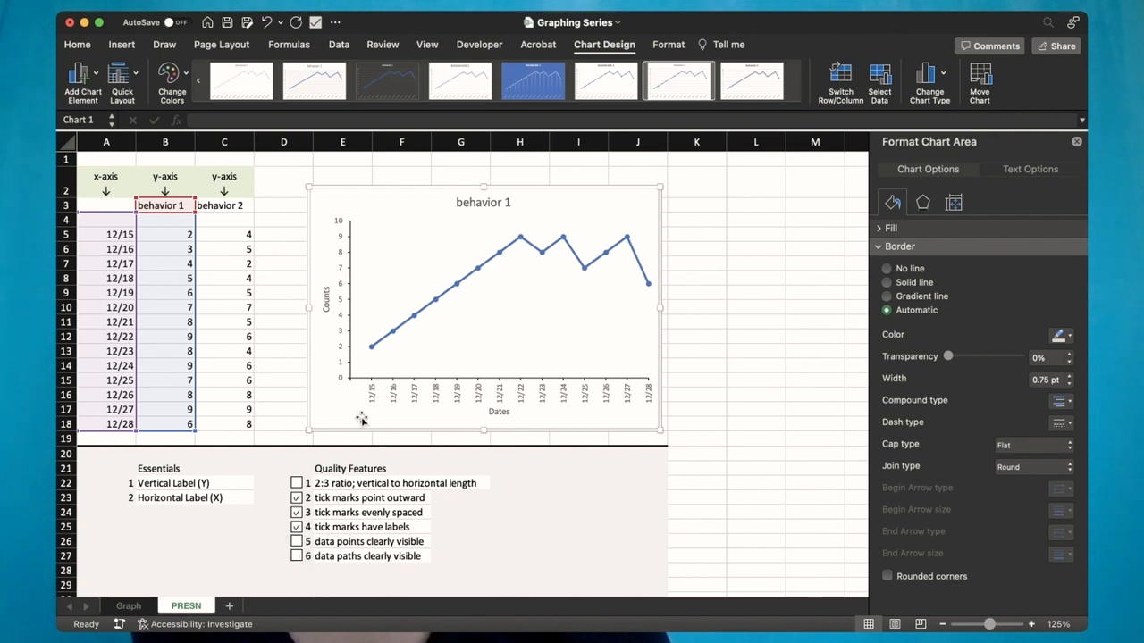
pyautogui.click(402, 328)
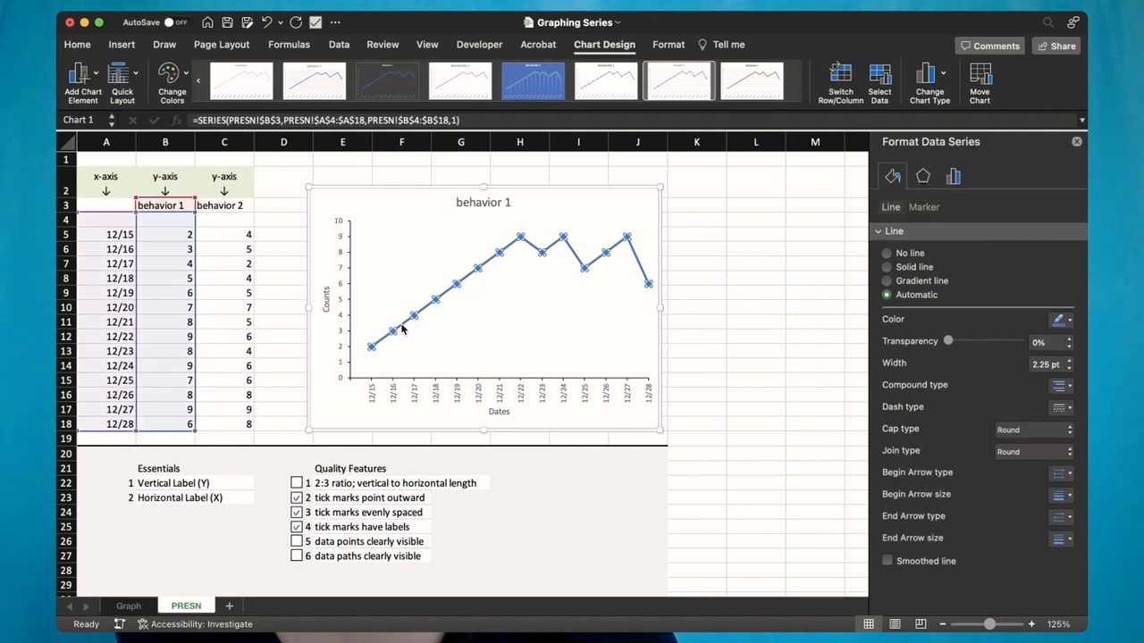
pyautogui.click(1069, 322)
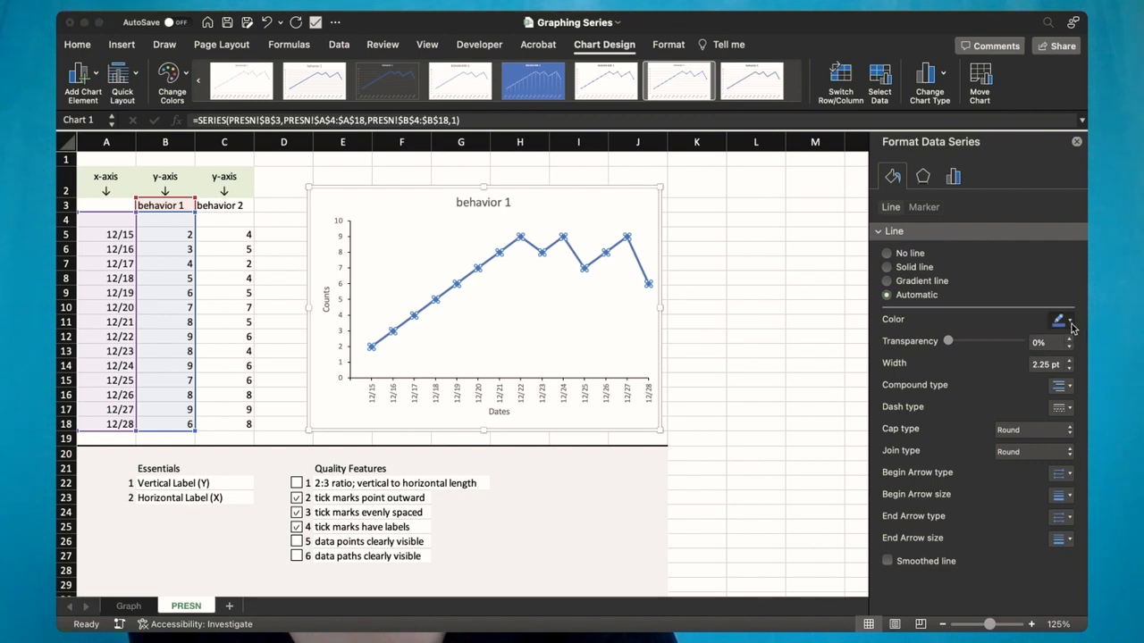
pyautogui.click(984, 362)
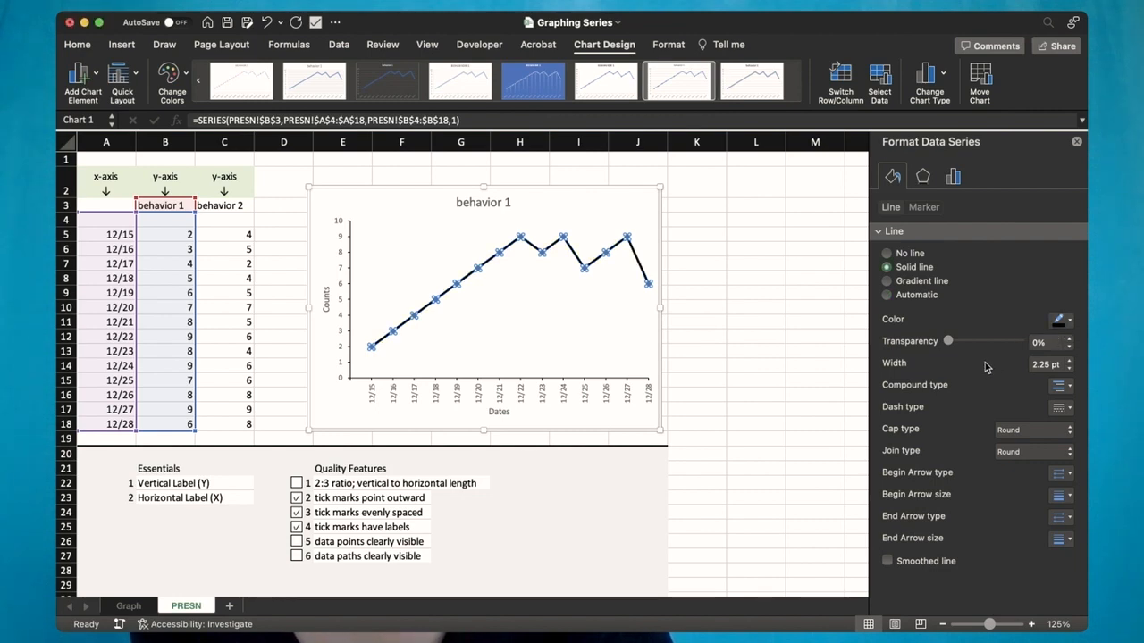
# Step: Give the behavior 1 data markers a solid black border
pyautogui.click(920, 207)
pyautogui.click(892, 207)
pyautogui.click(923, 209)
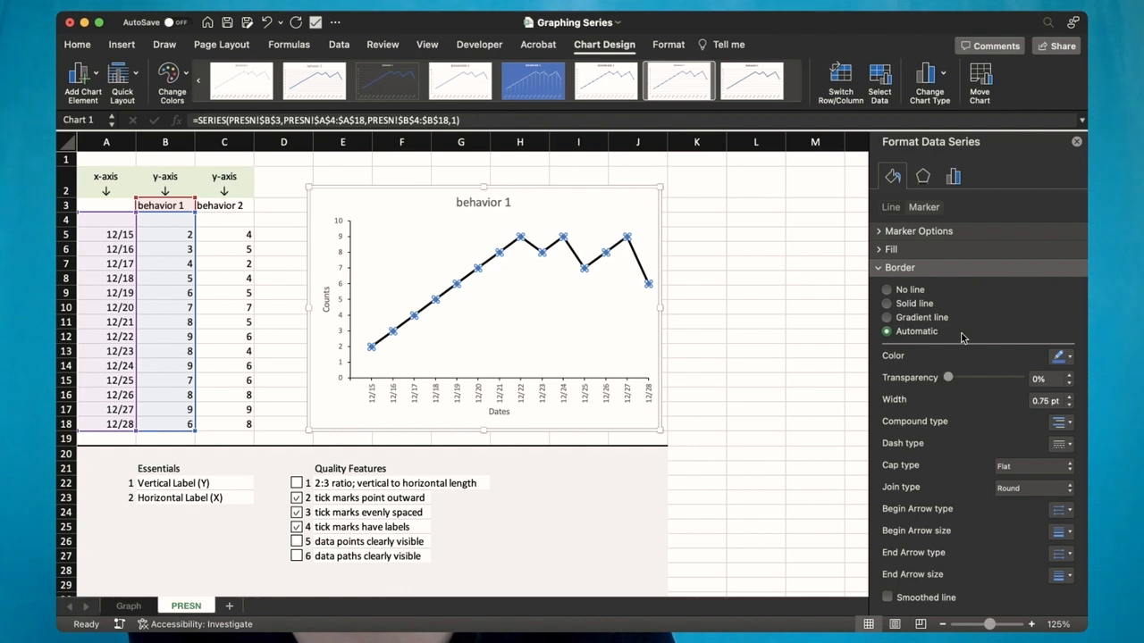
pyautogui.click(887, 303)
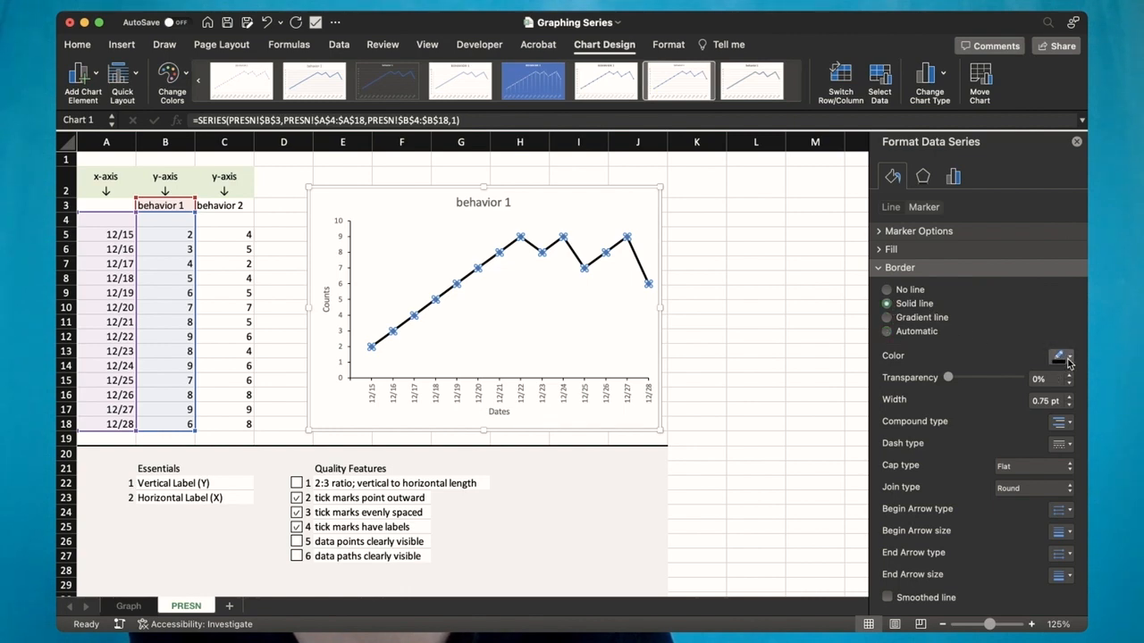
pyautogui.click(1068, 359)
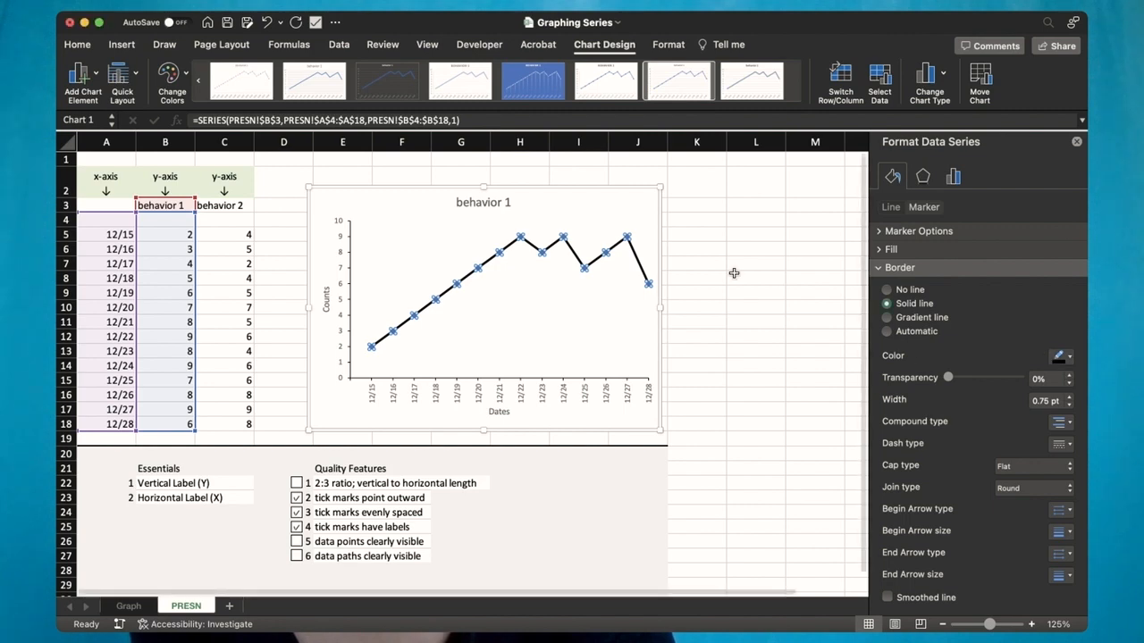
pyautogui.click(607, 209)
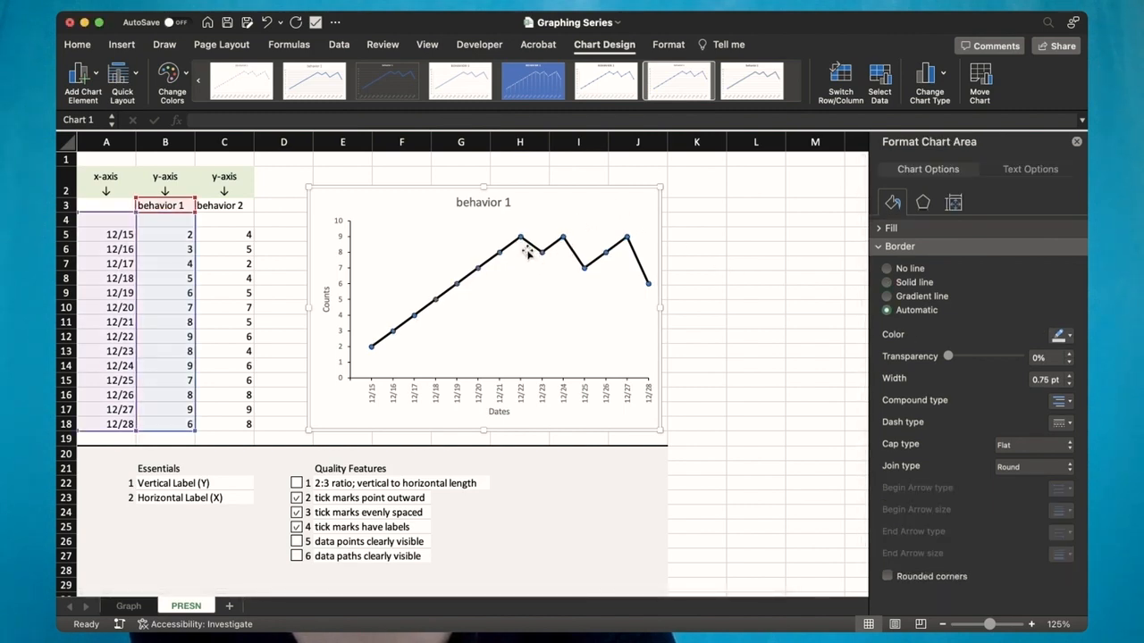
pyautogui.click(879, 229)
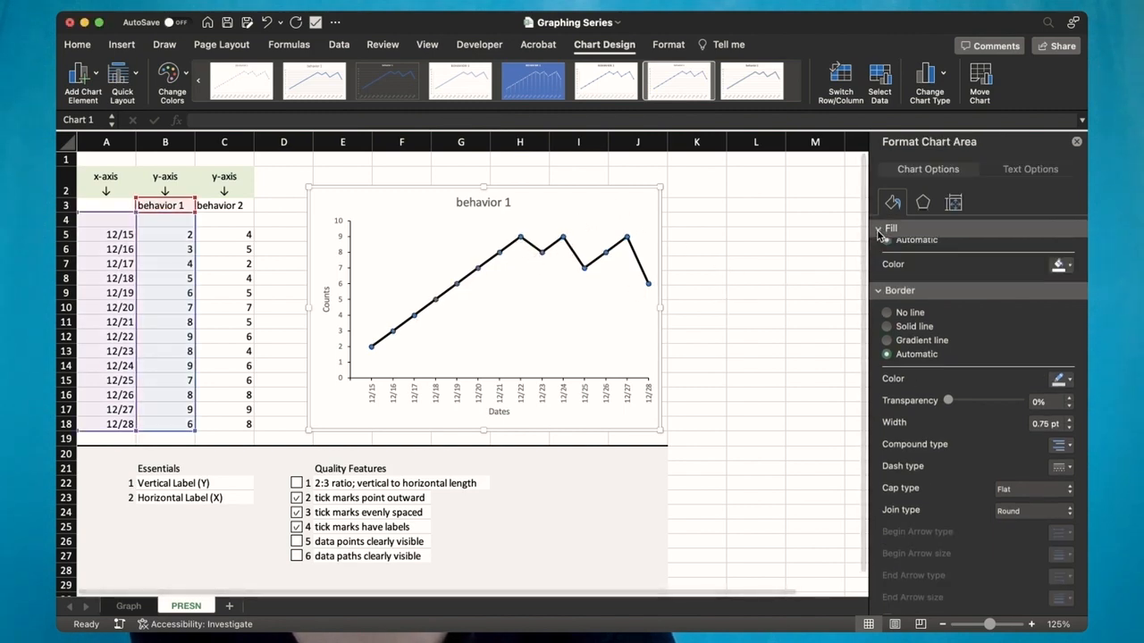
pyautogui.click(888, 265)
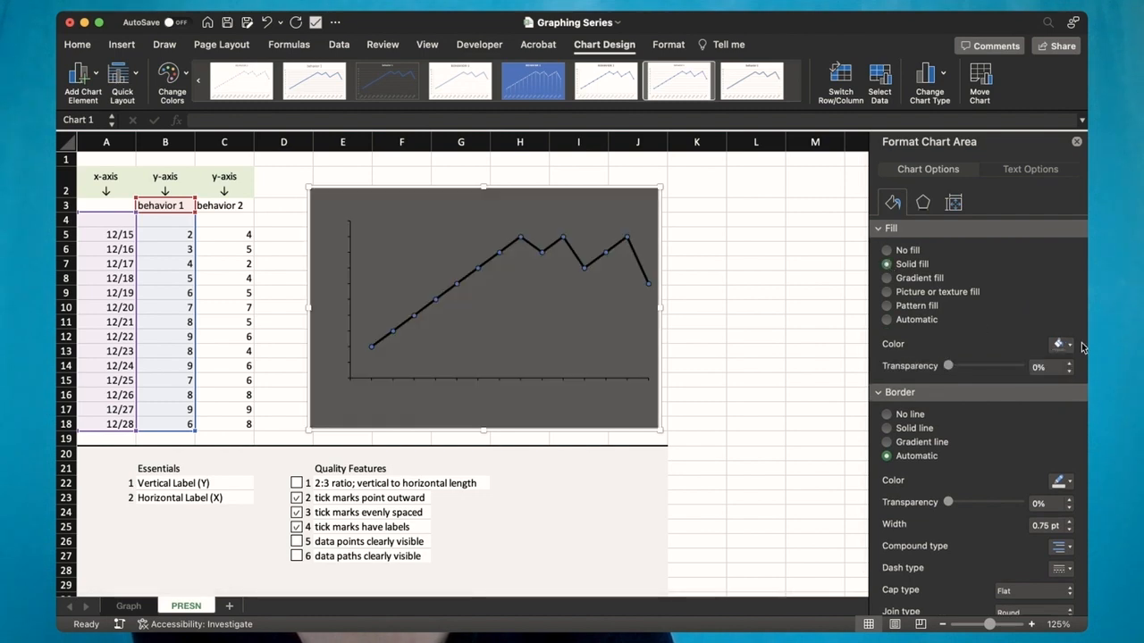
pyautogui.press('super+z')
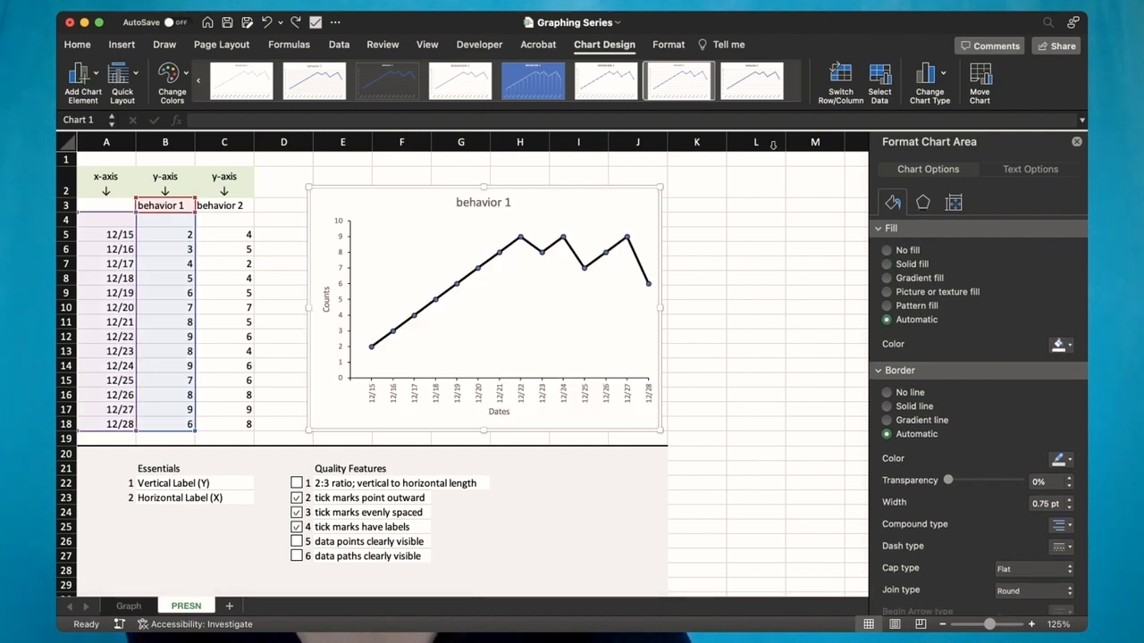
# Step: Fill the behavior 1 data markers with solid black
pyautogui.click(507, 253)
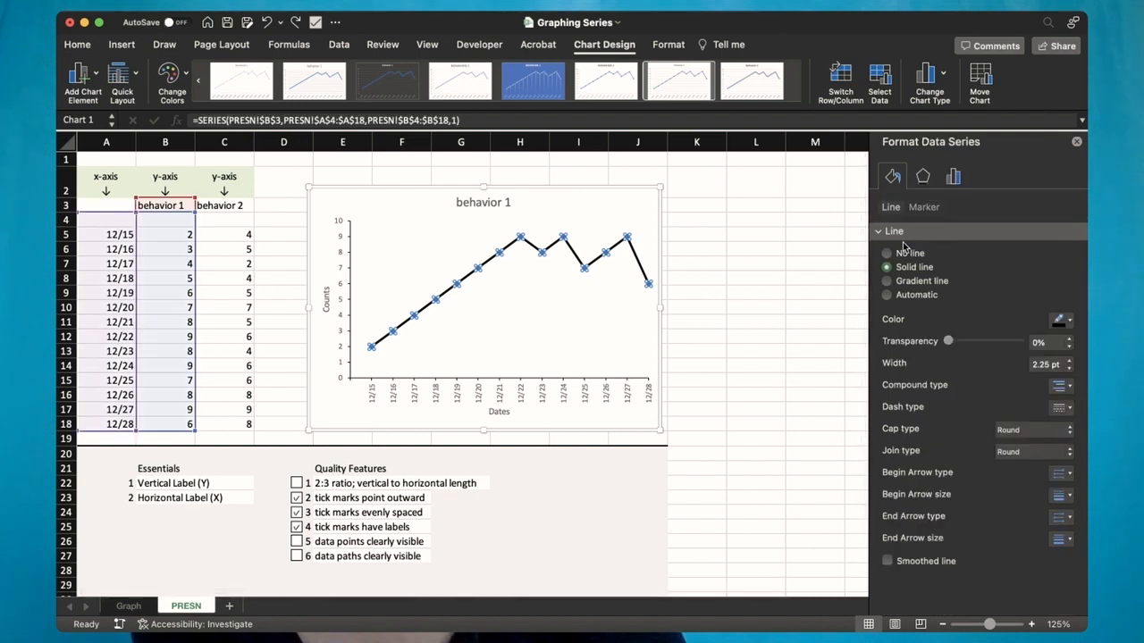
pyautogui.click(923, 207)
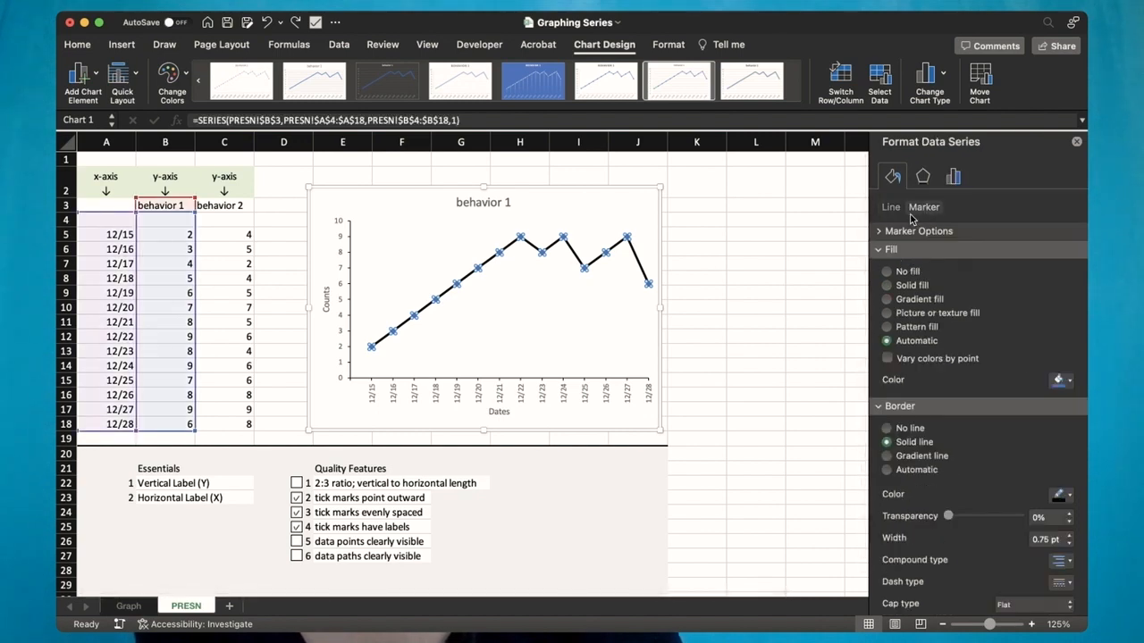
pyautogui.click(887, 285)
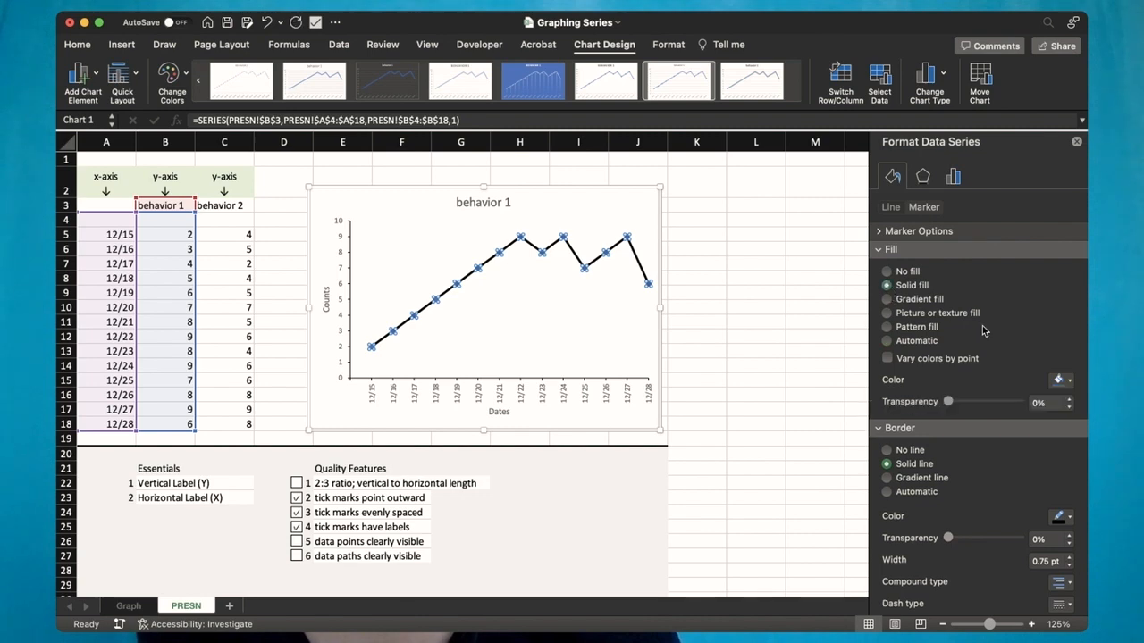
pyautogui.click(1070, 385)
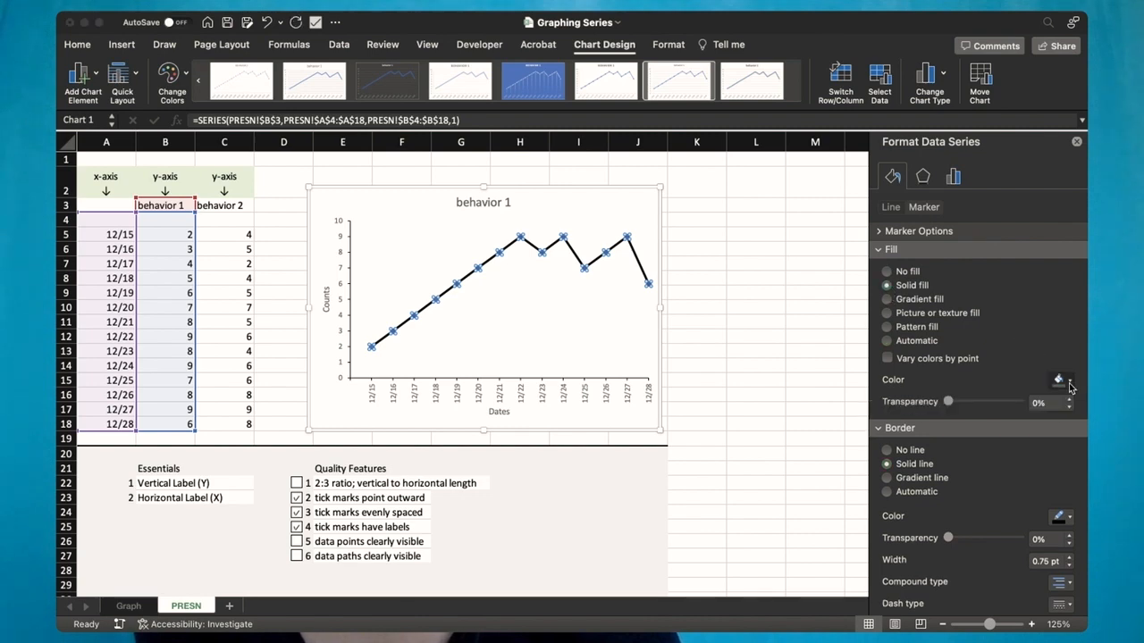
pyautogui.click(986, 424)
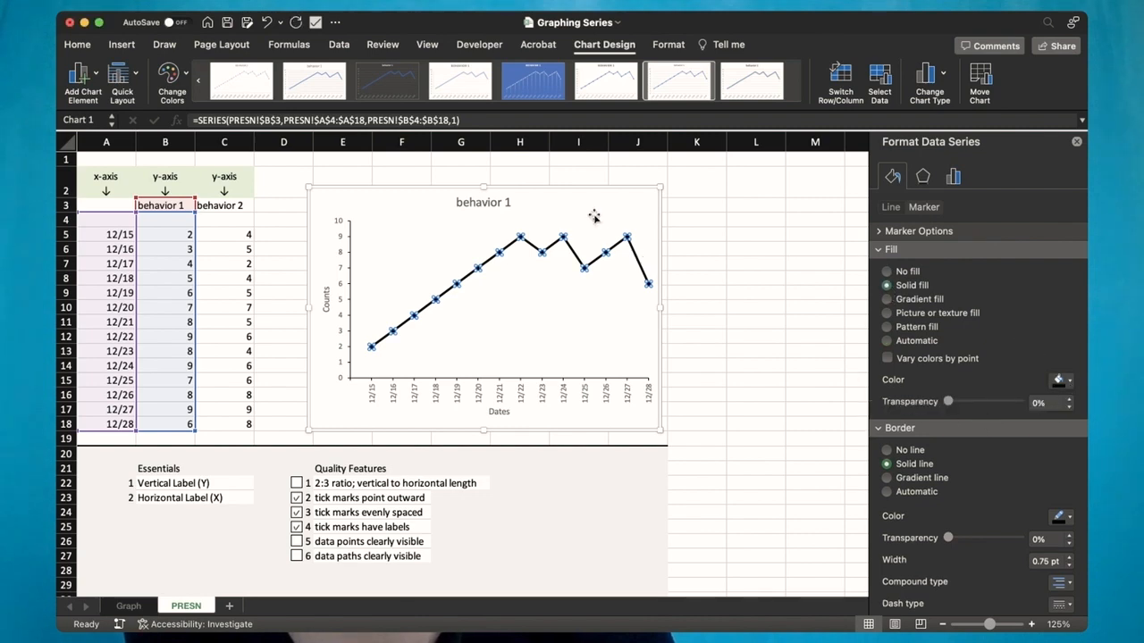
pyautogui.click(637, 206)
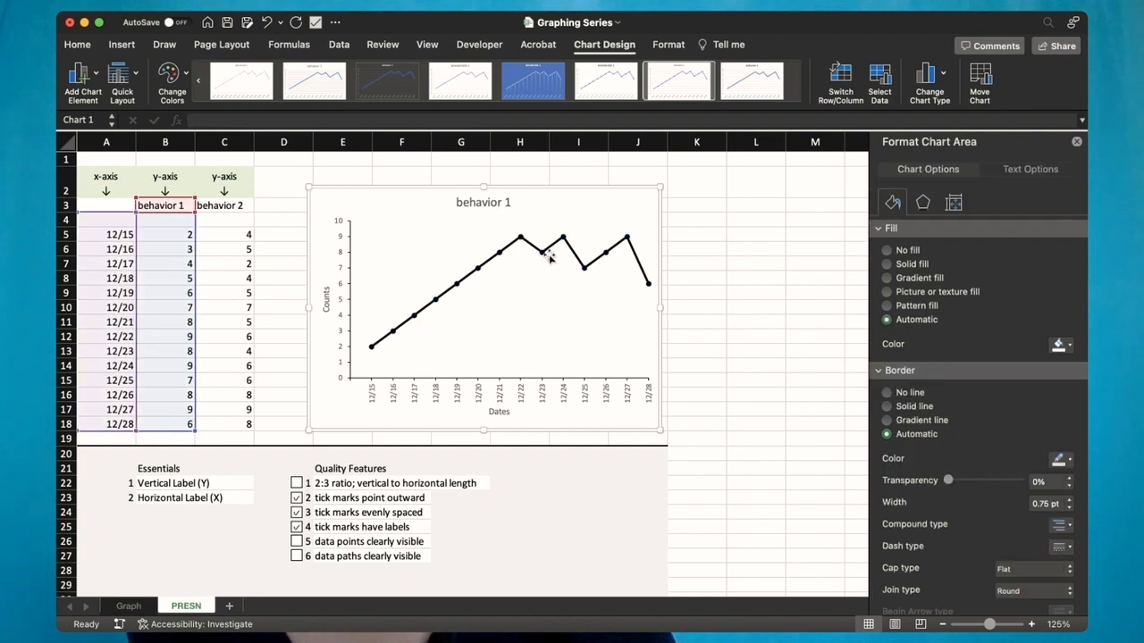
# Step: Set the line width of the behavior 1 series to 1.75 pt
pyautogui.click(649, 284)
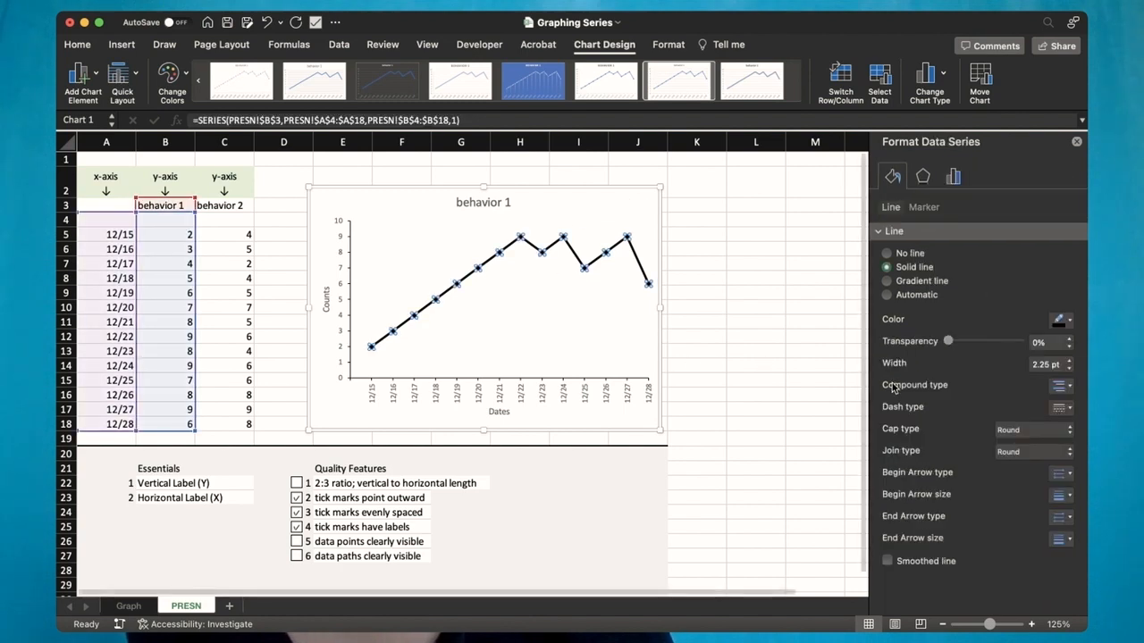
pyautogui.click(1069, 368)
pyautogui.click(1069, 368)
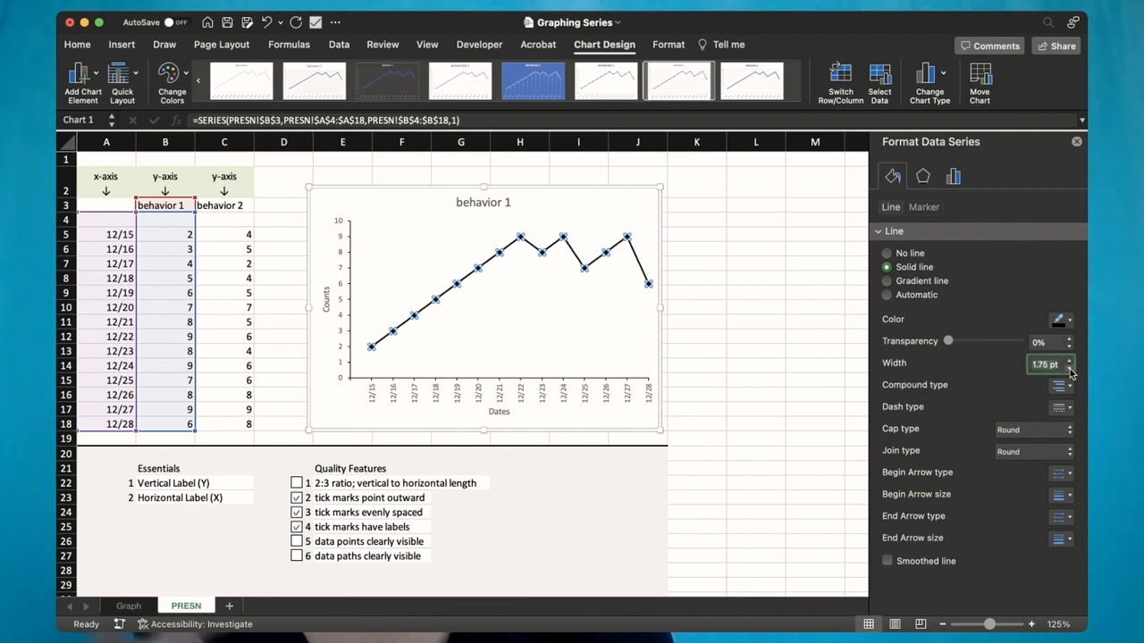
# Step: Mark "data points clearly visible" and "data paths clearly visible" as done in the Quality Features checklist
pyautogui.click(615, 209)
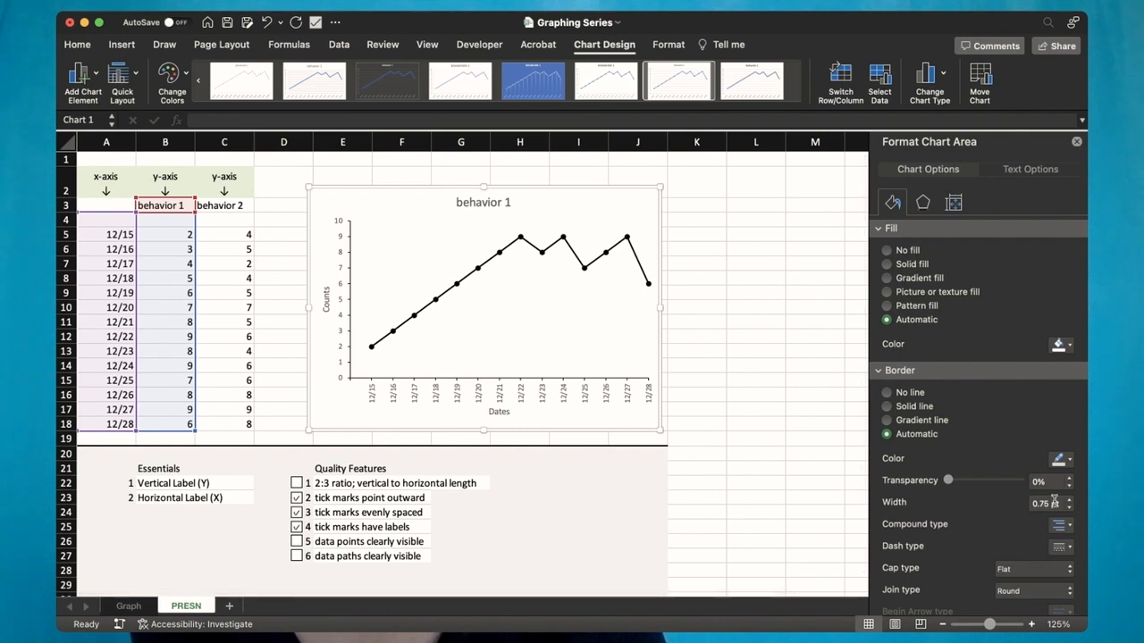
pyautogui.click(1068, 527)
pyautogui.click(1070, 529)
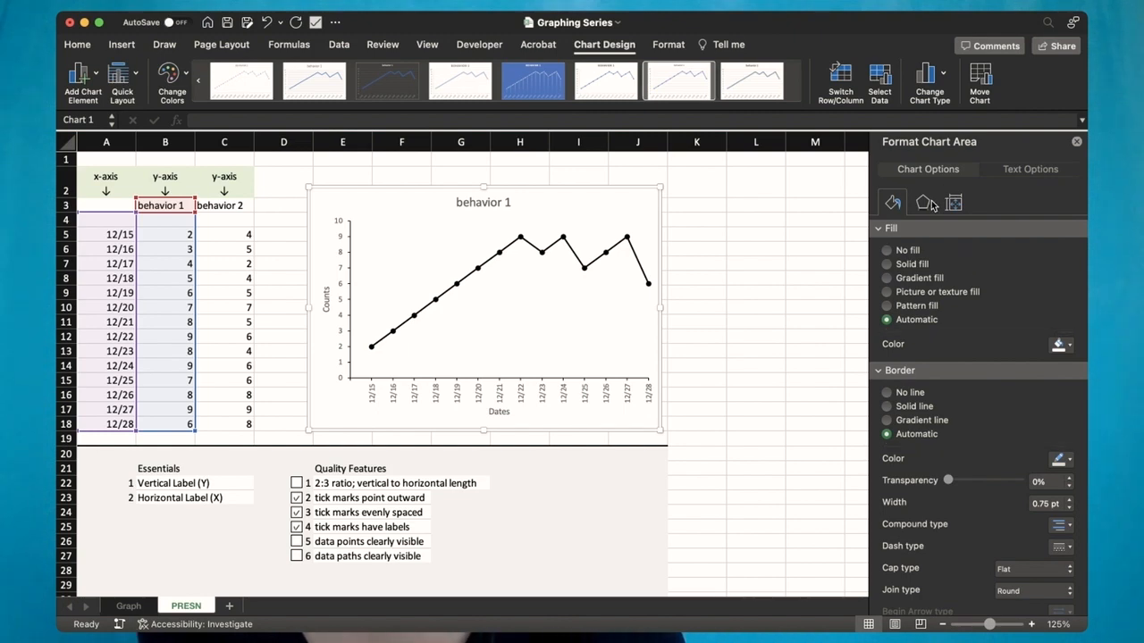
pyautogui.click(616, 254)
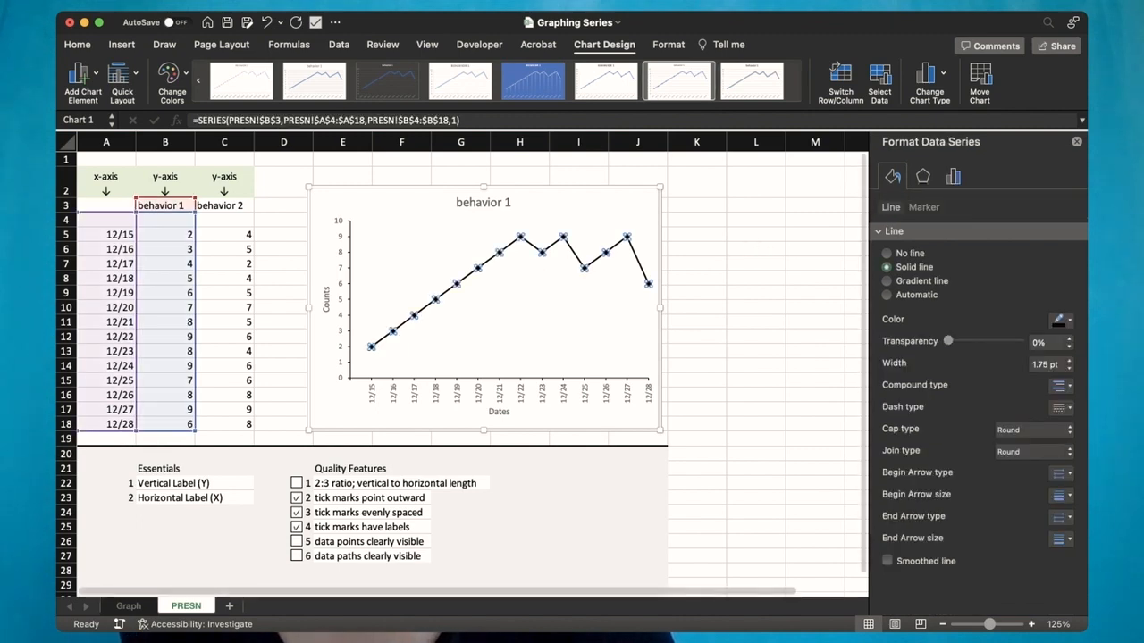
pyautogui.click(296, 542)
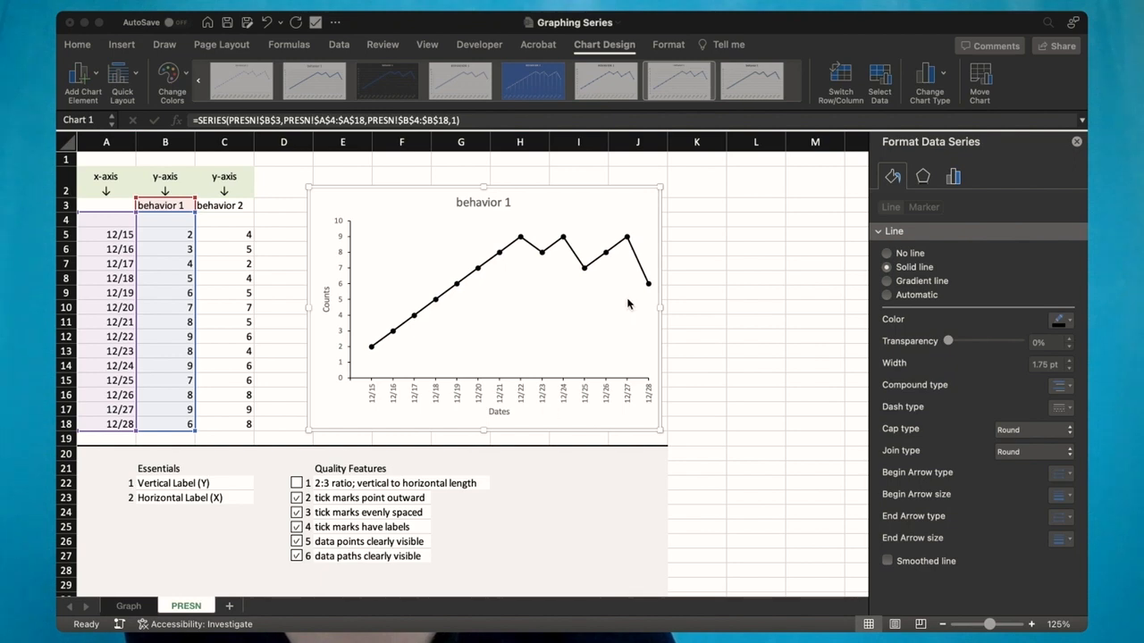
# Step: Move the behavior 1 chart away from the data table to the STAY GREEN ratio template picture
pyautogui.moveTo(627, 304); pyautogui.dragTo(690, 323)
pyautogui.click(706, 254)
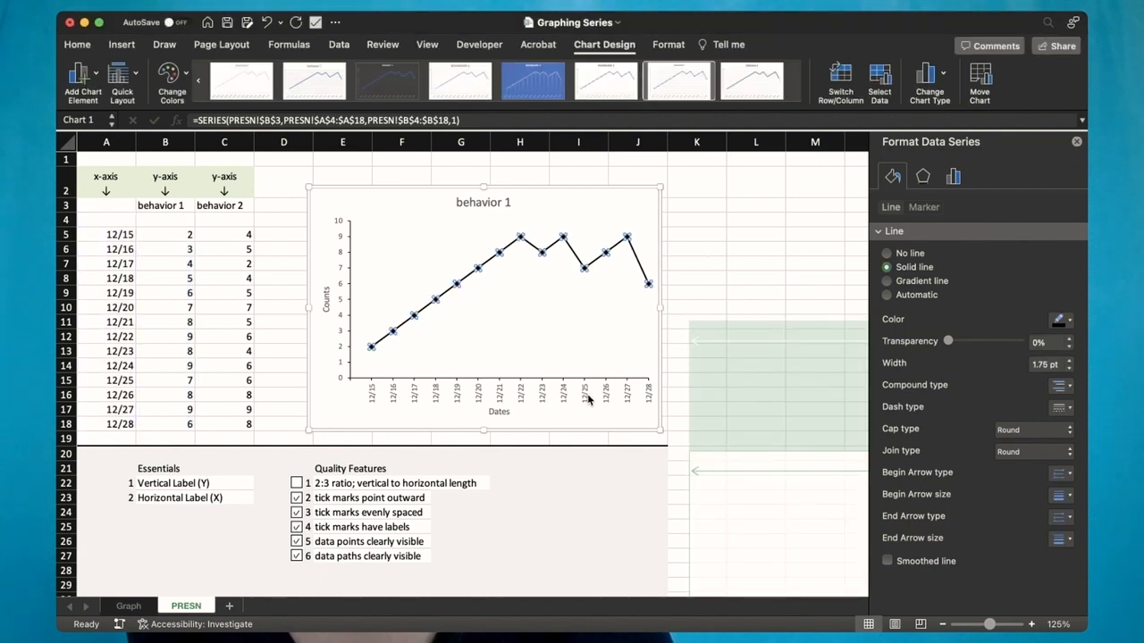
pyautogui.hscroll(5, 694, 262)
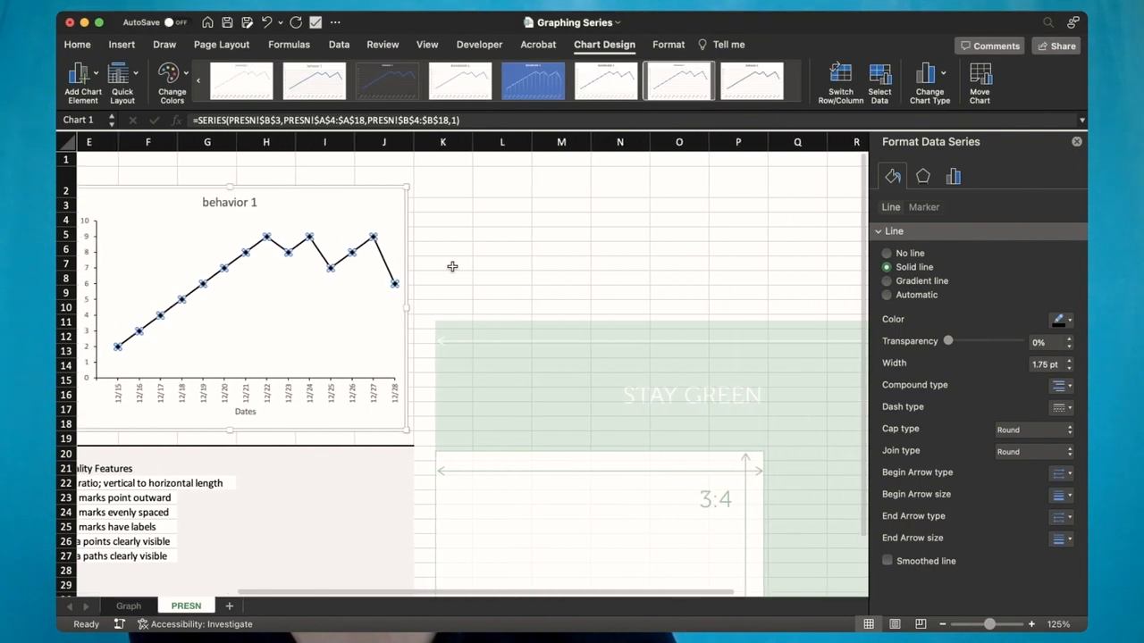
pyautogui.moveTo(363, 214); pyautogui.dragTo(663, 301)
pyautogui.hscroll(3, 663, 304)
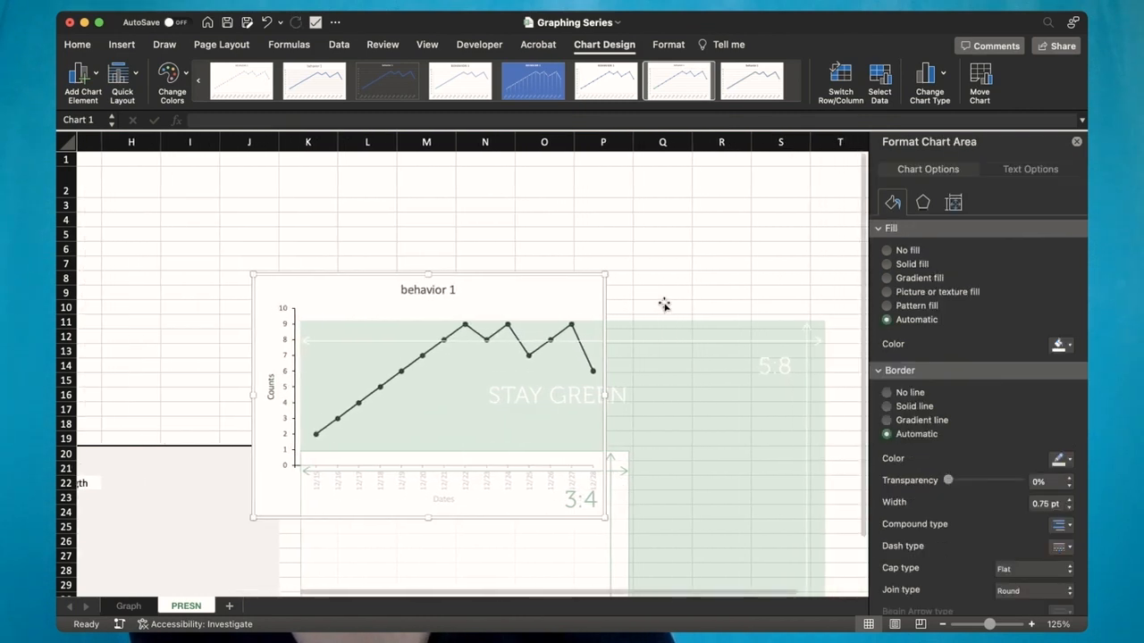
pyautogui.hscroll(2, 663, 305)
pyautogui.hscroll(2, 590, 283)
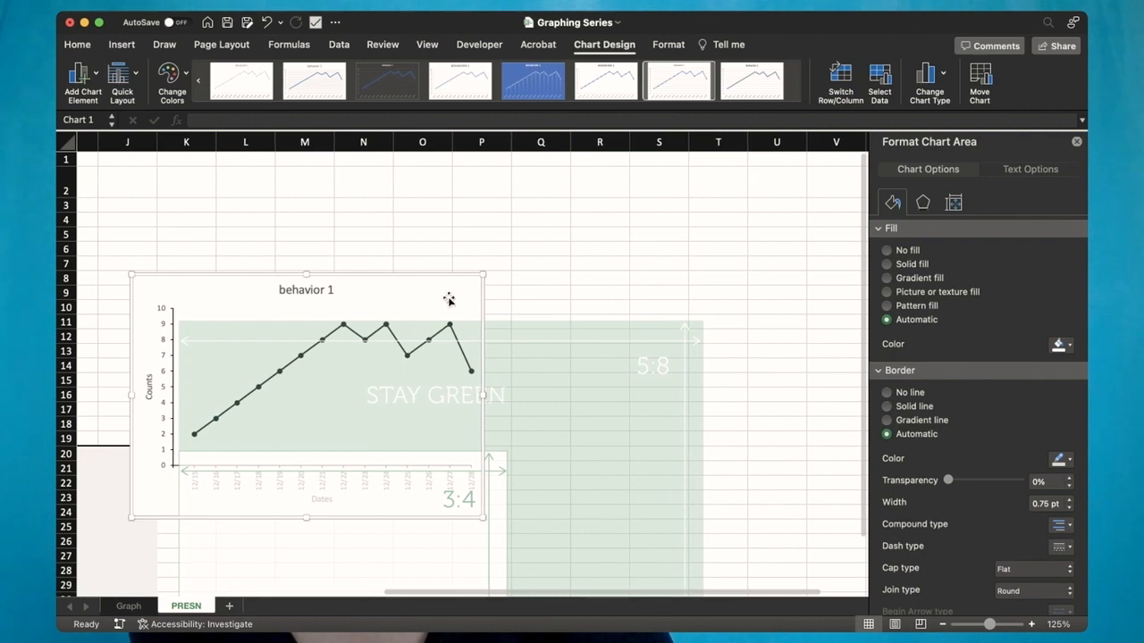
pyautogui.moveTo(441, 298); pyautogui.dragTo(730, 195)
# Step: Scale the ratio template down proportionally and align its lower-left corner with the origin of the chart's axes
pyautogui.click(624, 346)
pyautogui.moveTo(799, 184); pyautogui.dragTo(725, 233)
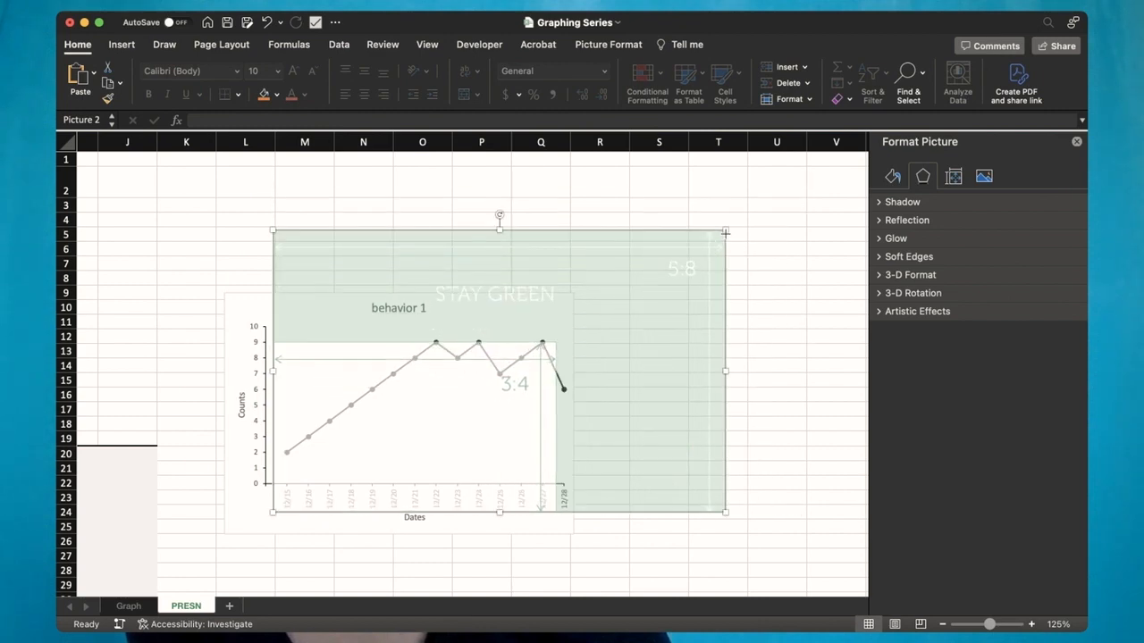
pyautogui.moveTo(634, 293); pyautogui.dragTo(626, 260)
pyautogui.moveTo(717, 341); pyautogui.dragTo(674, 348)
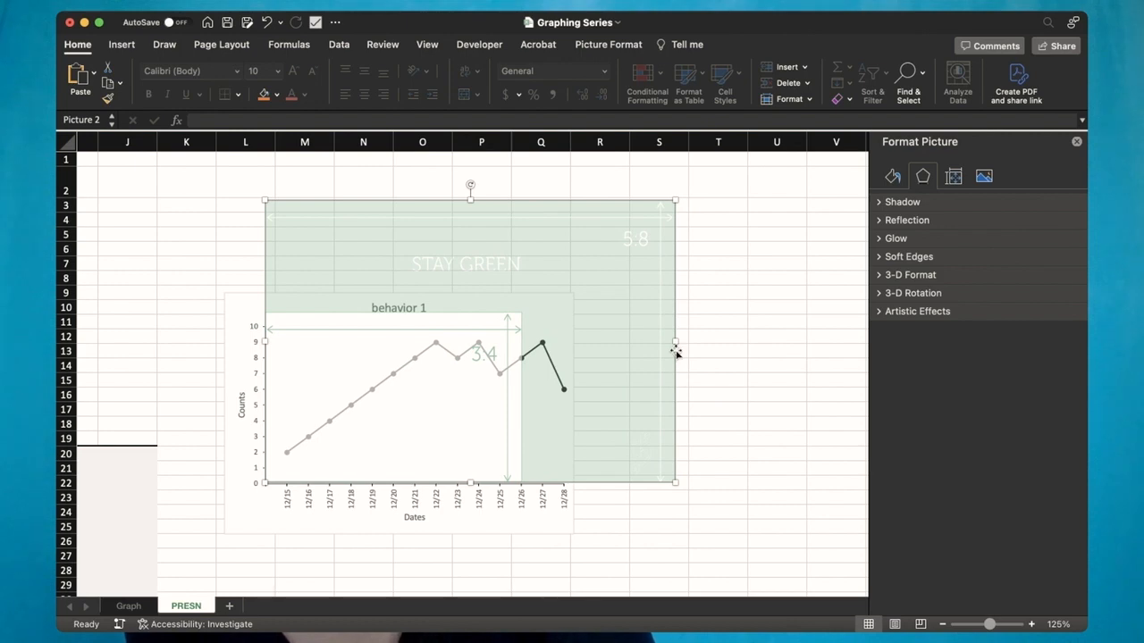
pyautogui.press('super+z')
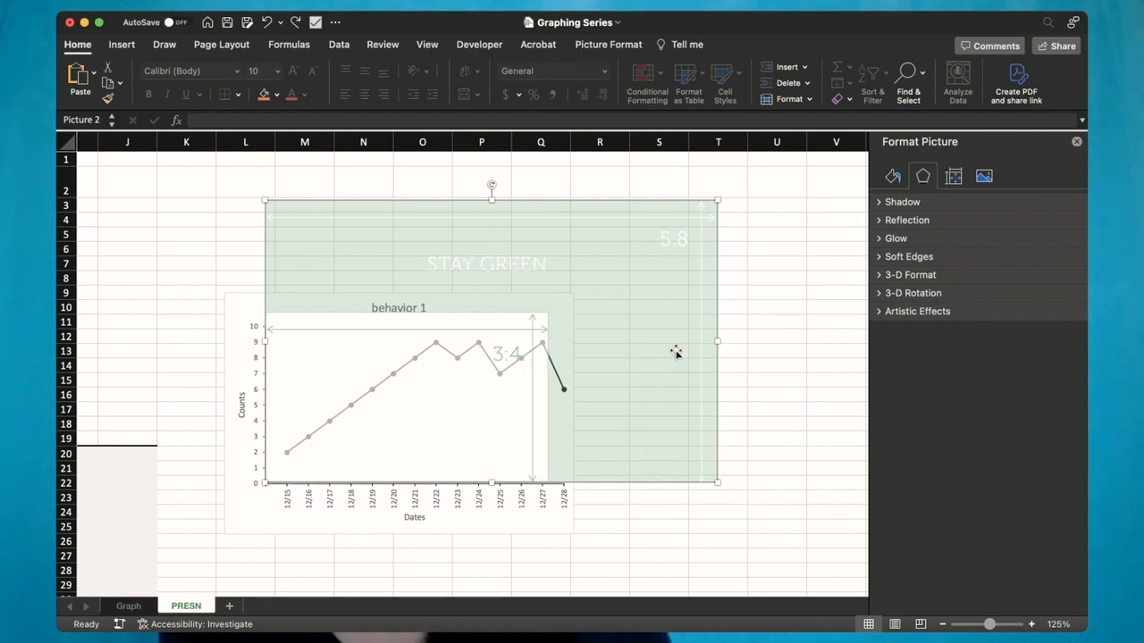
pyautogui.moveTo(678, 246)
pyautogui.mouseDown()
pyautogui.moveTo(671, 253)
pyautogui.moveTo(676, 245)
pyautogui.mouseUp()
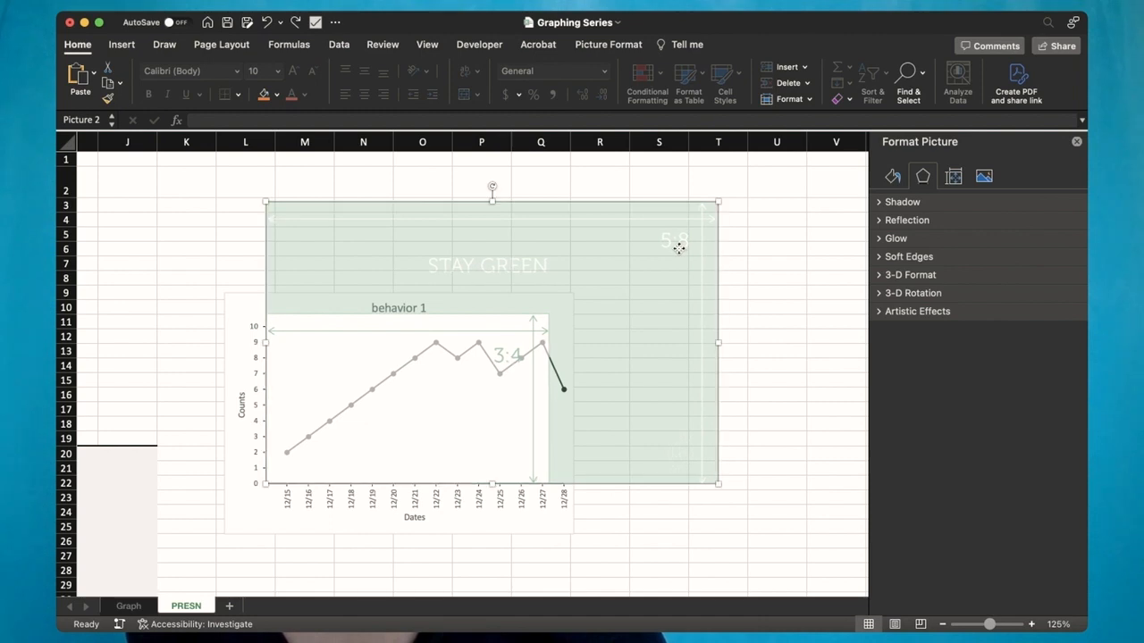
# Step: Make the chart slightly taller so the plot area's upper-right corner lies in the template's green zone, and move the template clear of the chart
pyautogui.click(219, 249)
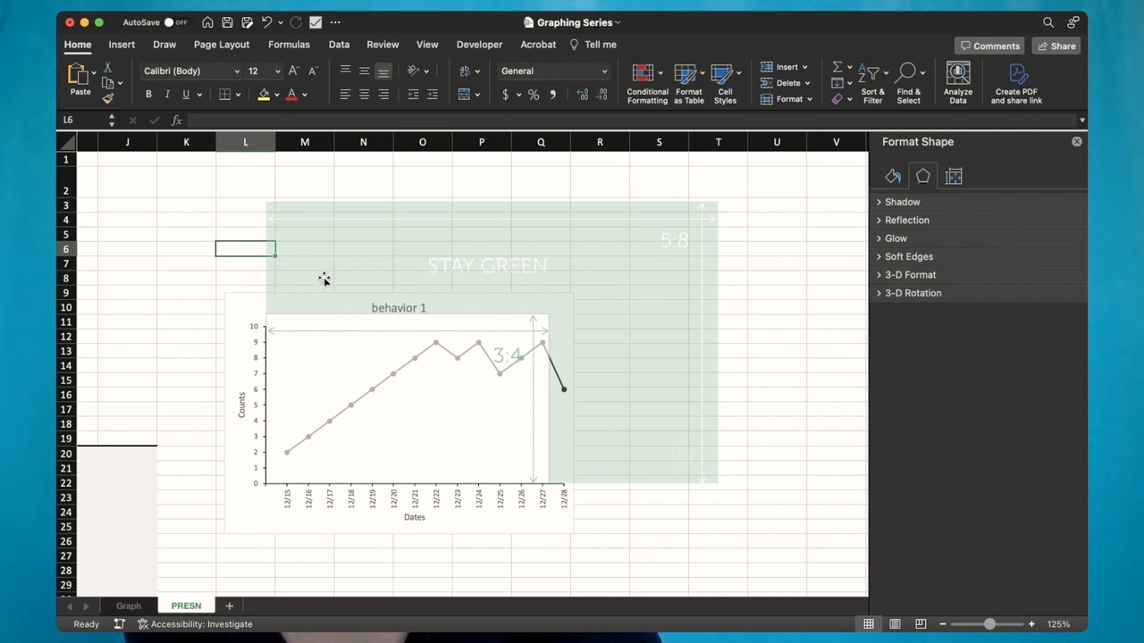
pyautogui.click(249, 301)
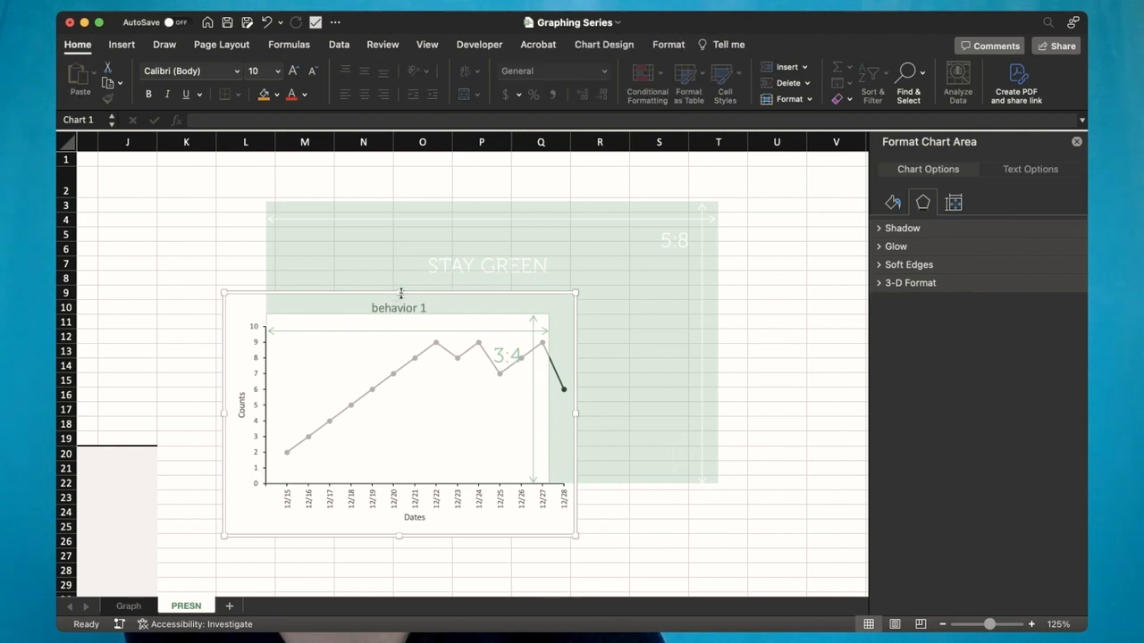
pyautogui.moveTo(400, 291); pyautogui.dragTo(397, 274)
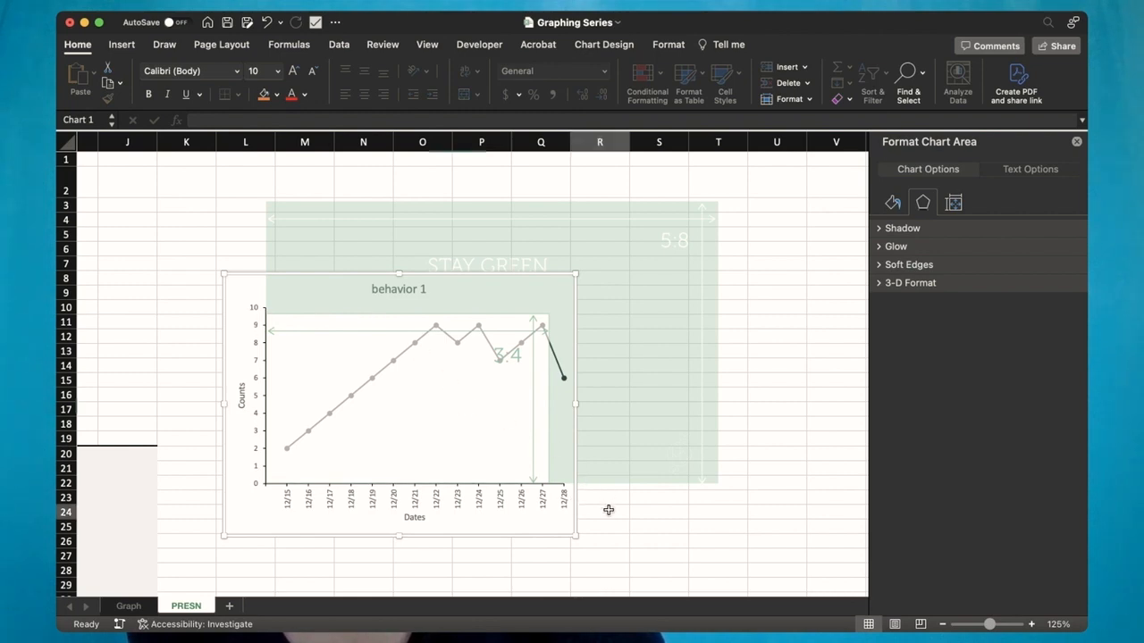
pyautogui.moveTo(636, 232); pyautogui.dragTo(812, 230)
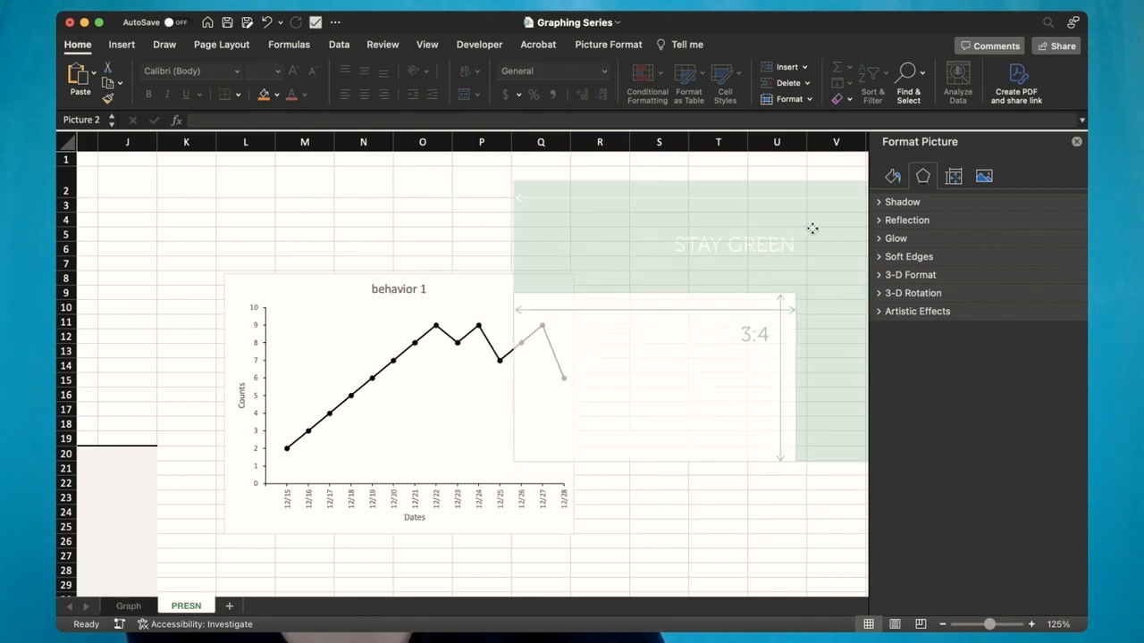
pyautogui.moveTo(630, 265); pyautogui.dragTo(786, 247)
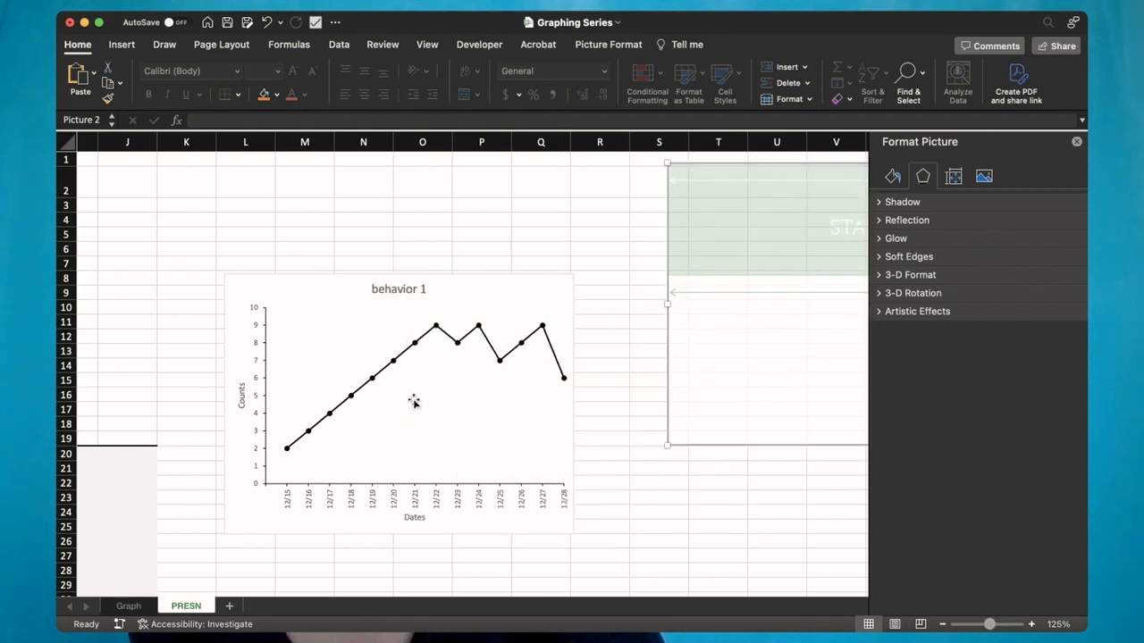
# Step: Shift the plot area slightly to the left within the chart and deselect the chart
pyautogui.click(357, 482)
pyautogui.click(305, 440)
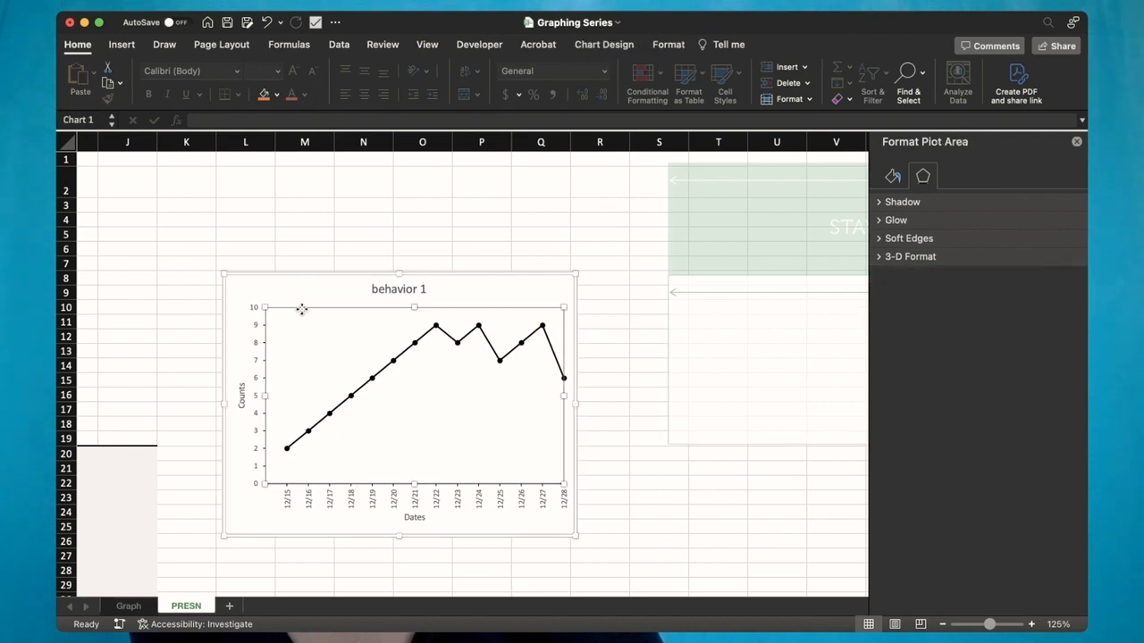
pyautogui.moveTo(298, 309); pyautogui.dragTo(296, 309)
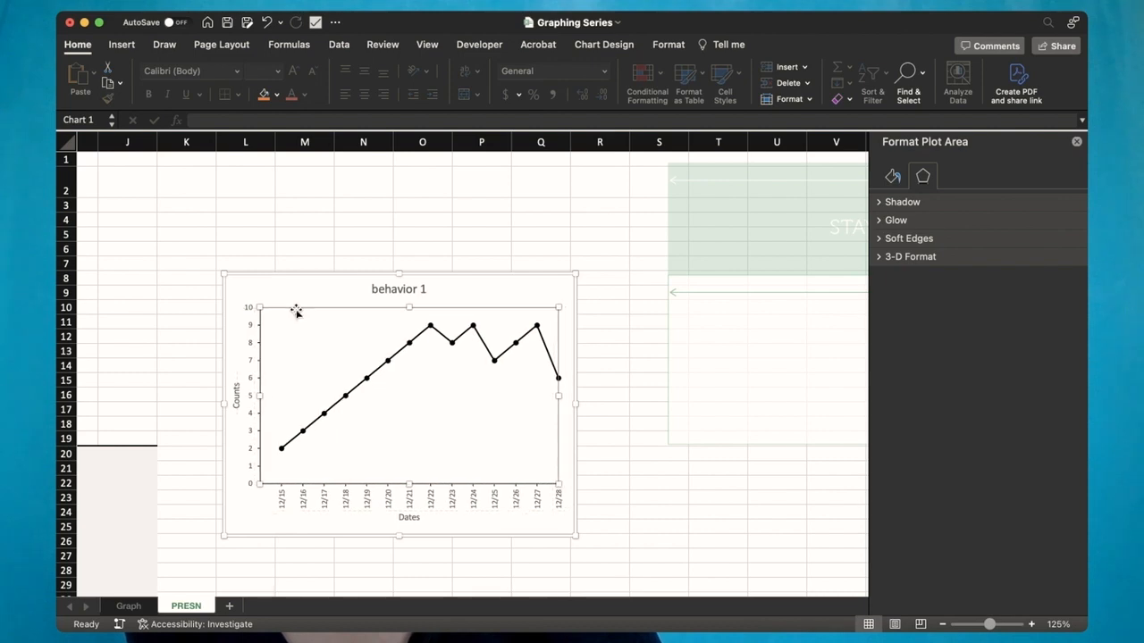
pyautogui.click(599, 374)
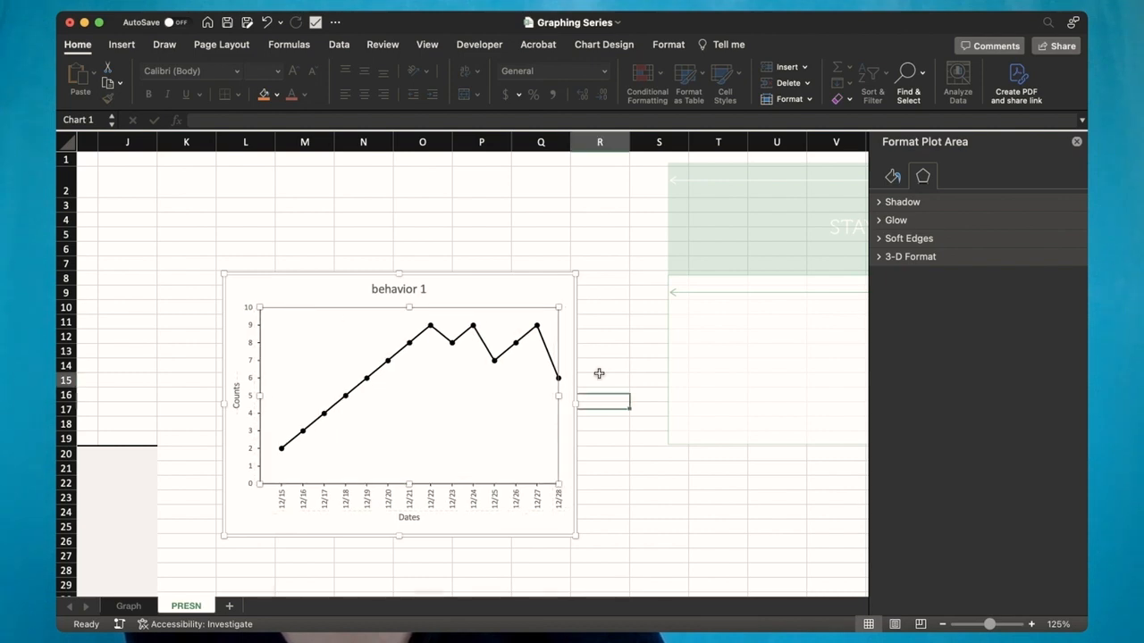
pyautogui.click(610, 336)
# Step: Move the chart back beside the data table and mark the 2:3 ratio item as done in the Quality Features checklist
pyautogui.hscroll(-2, 508, 344)
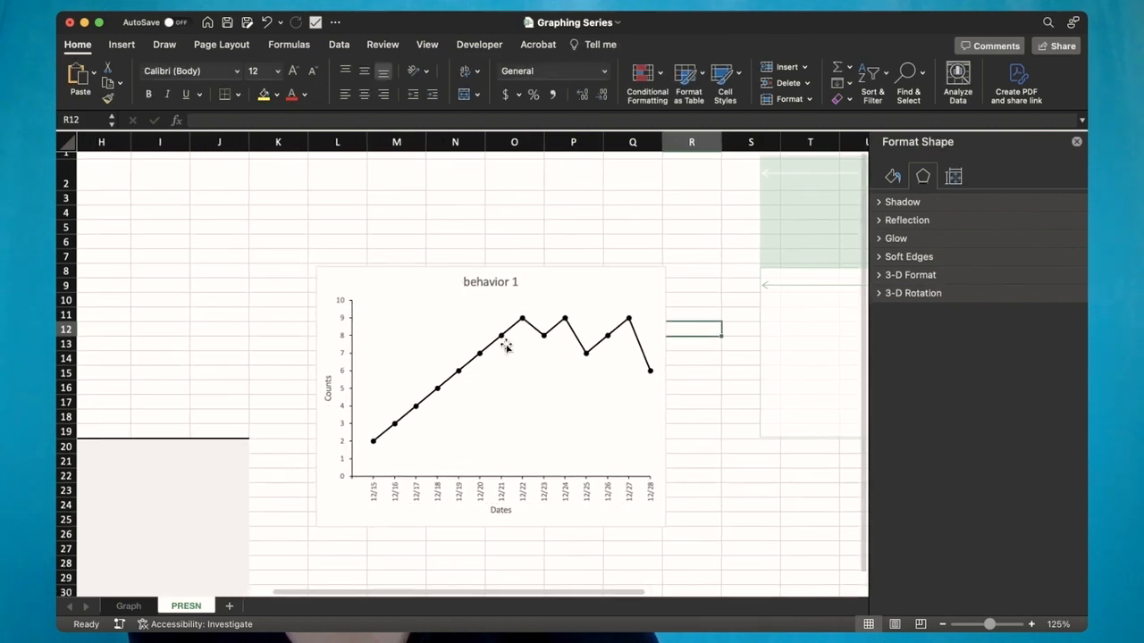
pyautogui.hscroll(-6, 506, 347)
pyautogui.click(705, 285)
pyautogui.moveTo(705, 285); pyautogui.dragTo(252, 178)
pyautogui.hscroll(-2, 235, 486)
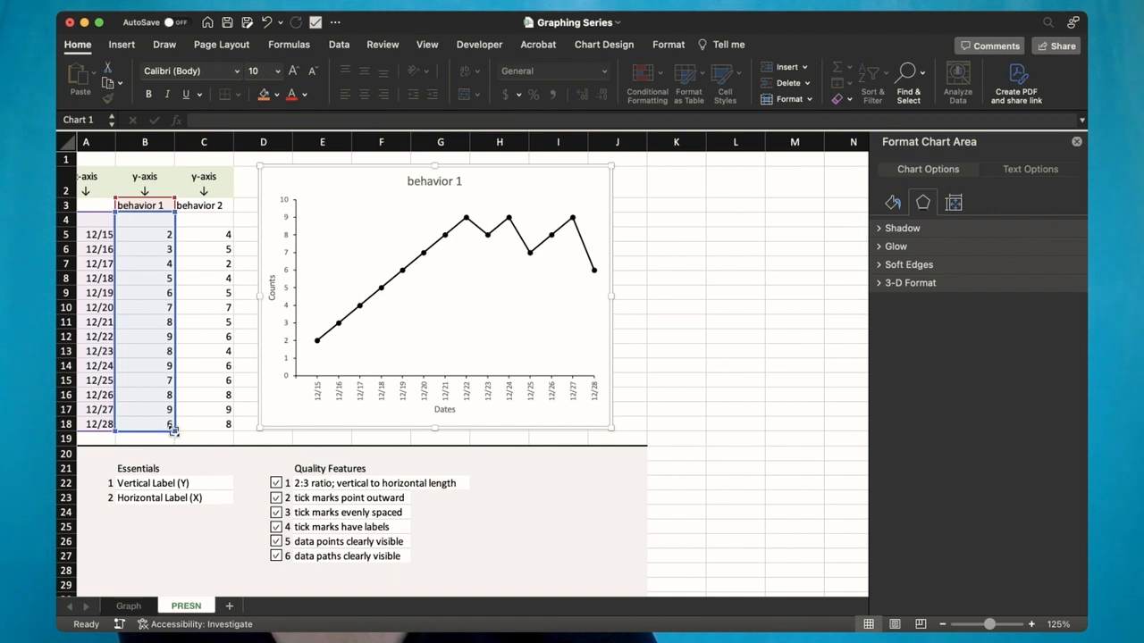
# Step: Extend the chart's source range to include the behavior 2 column and add a title above the chart
pyautogui.moveTo(185, 431); pyautogui.dragTo(228, 436)
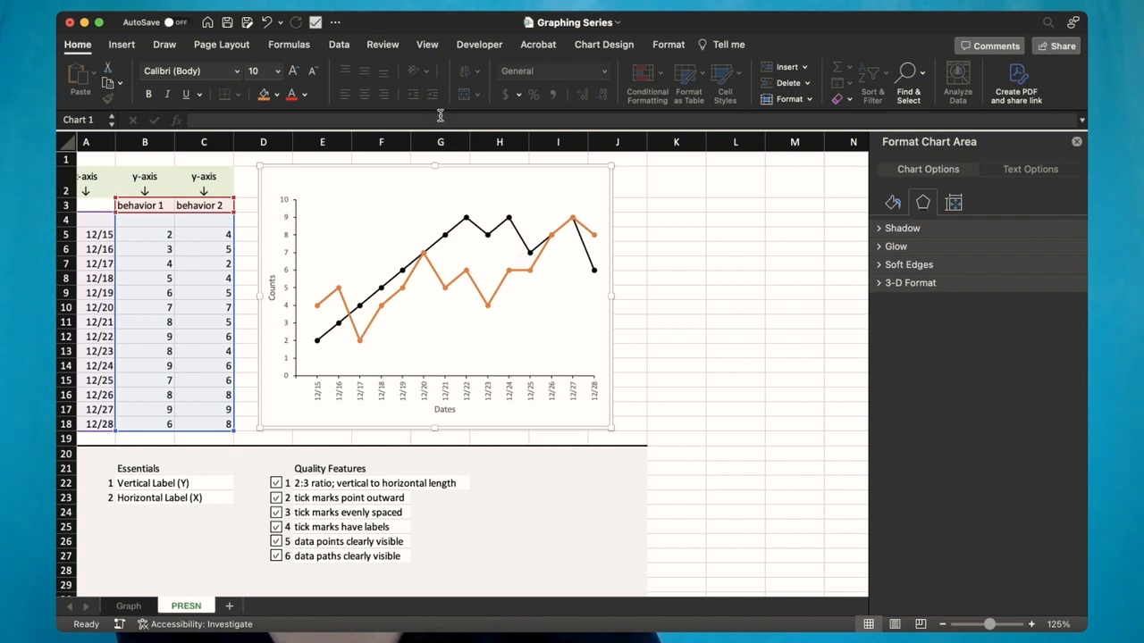
pyautogui.click(661, 45)
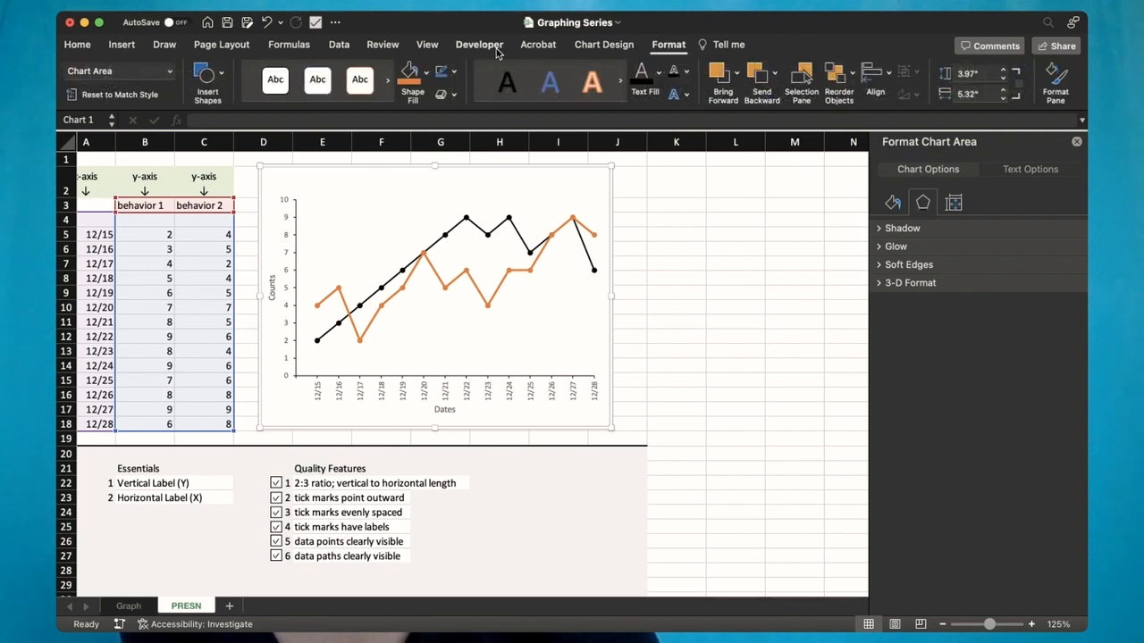
pyautogui.click(608, 44)
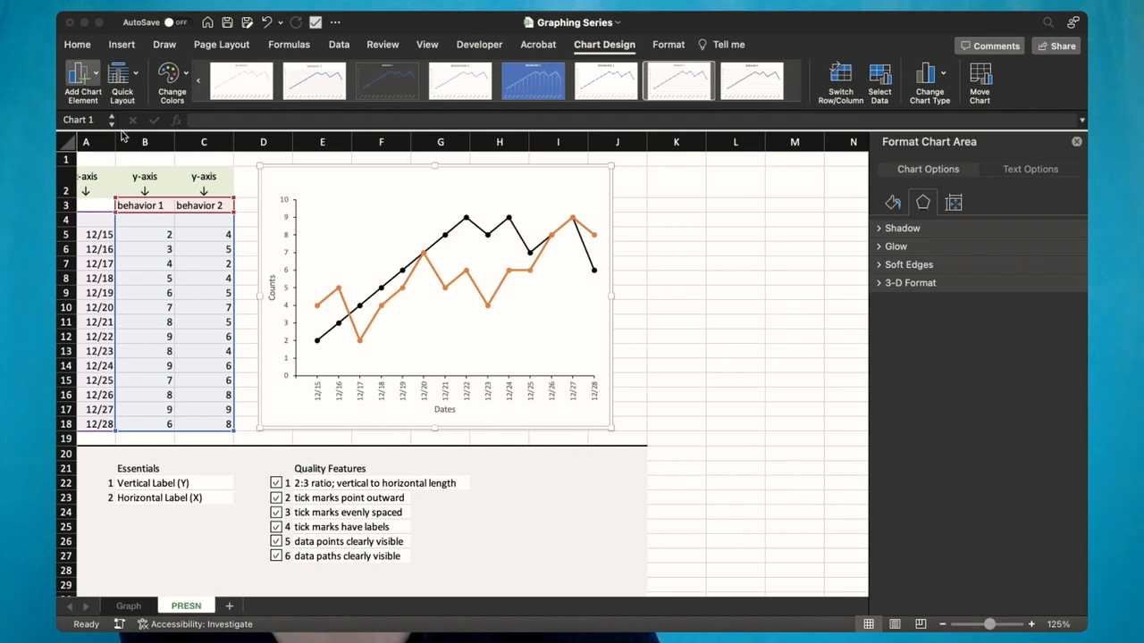
pyautogui.click(239, 166)
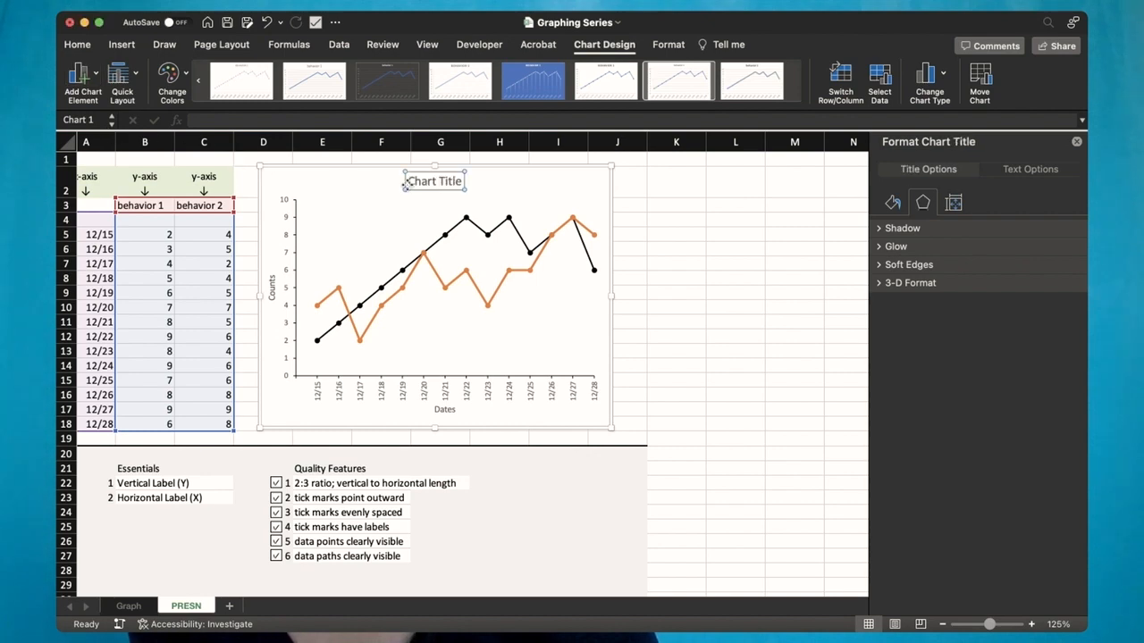
# Step: Set the chart title text to "behavior 1 & 2"
pyautogui.tripleClick(431, 186)
pyautogui.write('bhe')
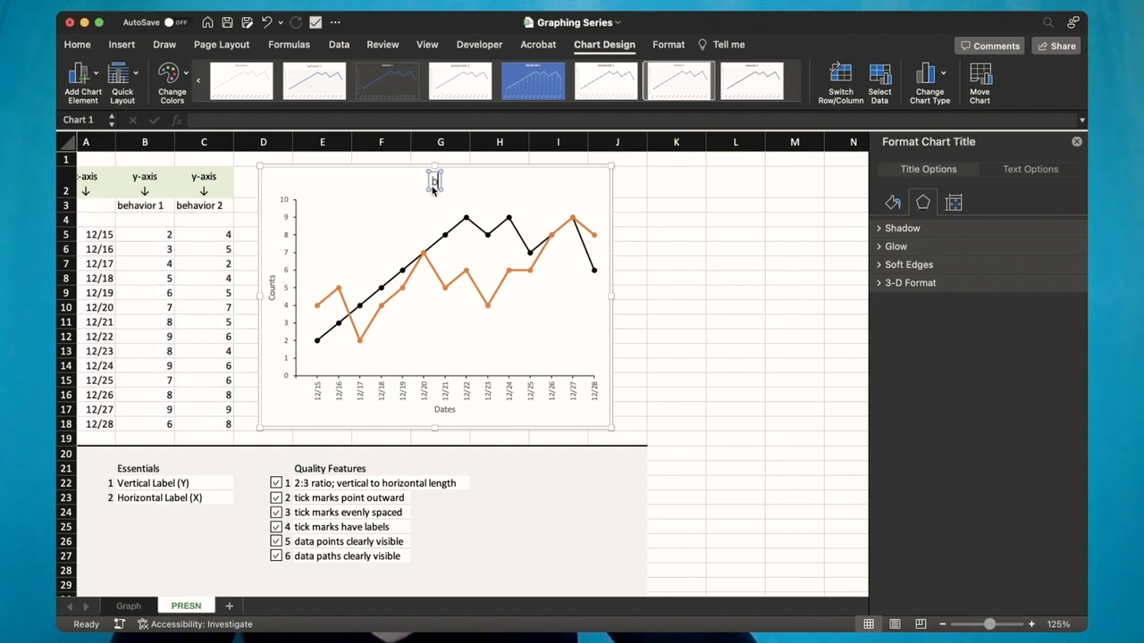
pyautogui.press('BackSpace')
pyautogui.press('BackSpace')
pyautogui.write('ehavior 1 @')
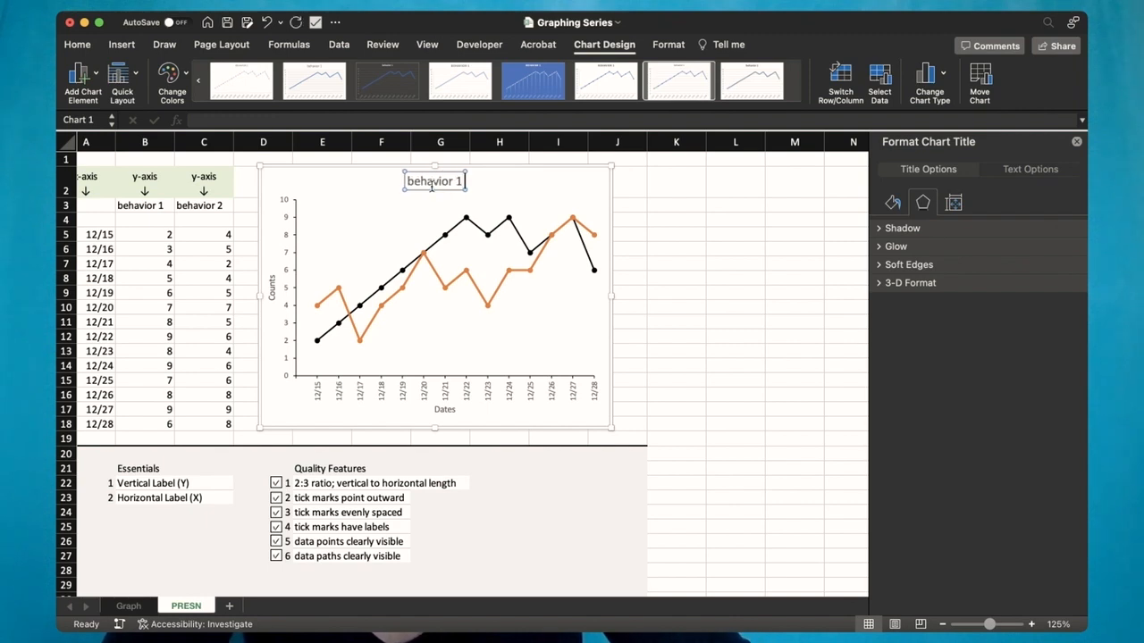
pyautogui.press('BackSpace')
pyautogui.press('BackSpace')
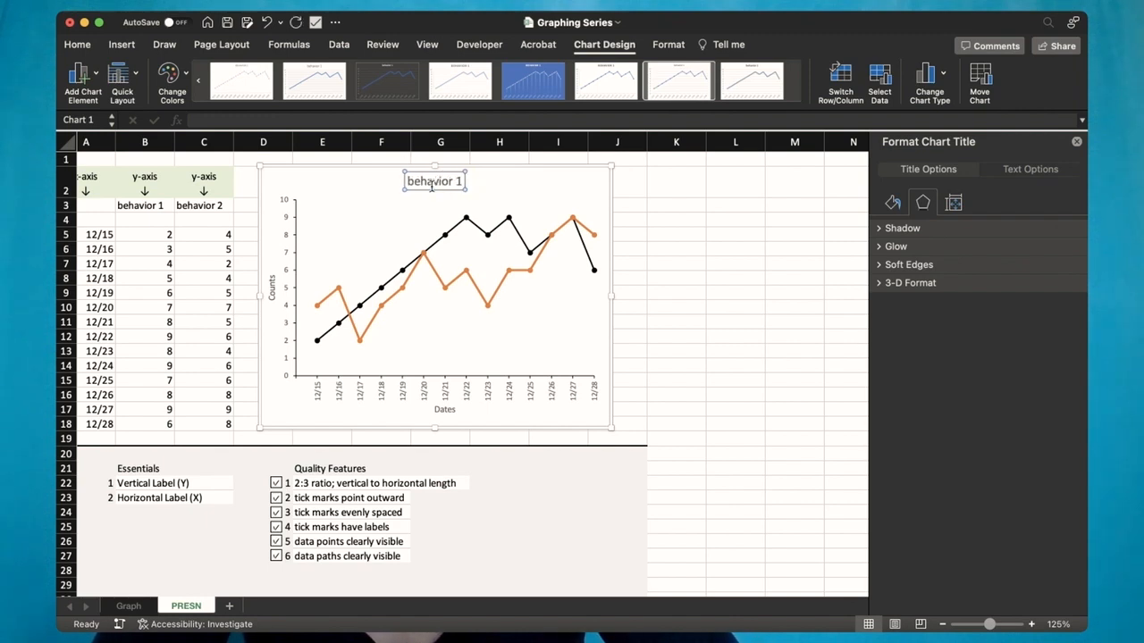
pyautogui.write('& 2')
pyautogui.click(400, 209)
# Step: Make the behavior 2 data line solid black
pyautogui.click(397, 300)
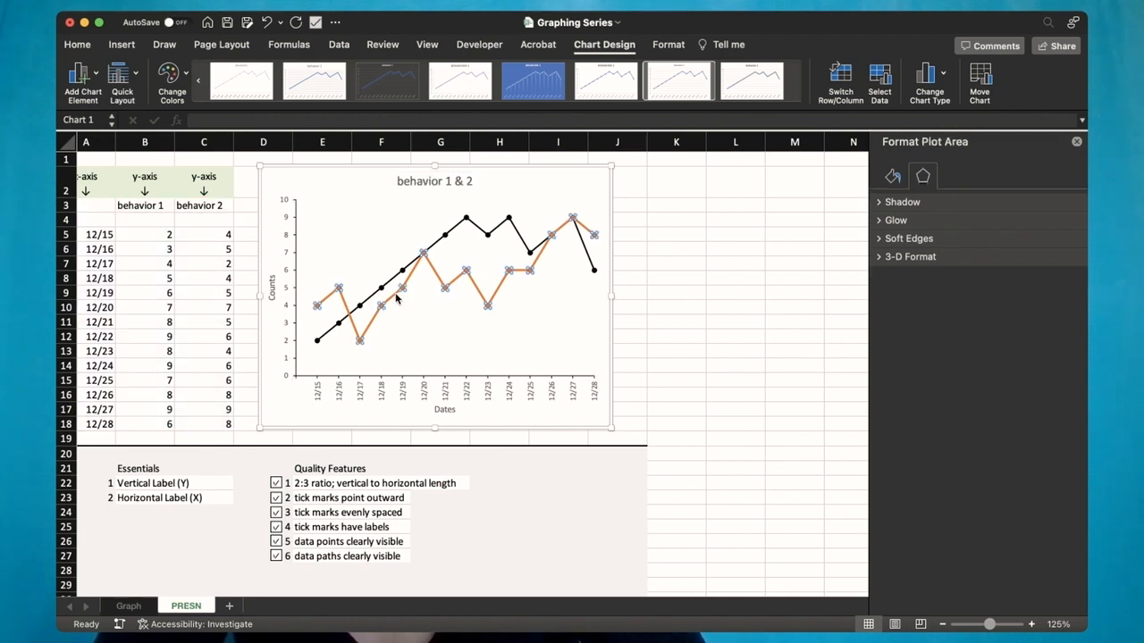
pyautogui.click(889, 179)
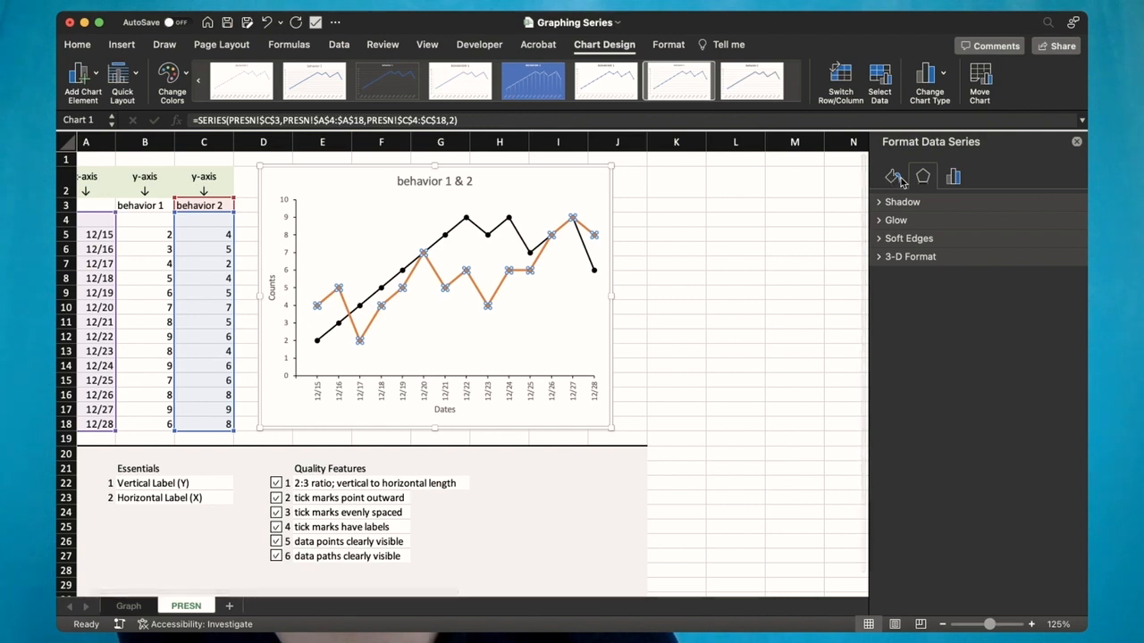
pyautogui.click(1069, 323)
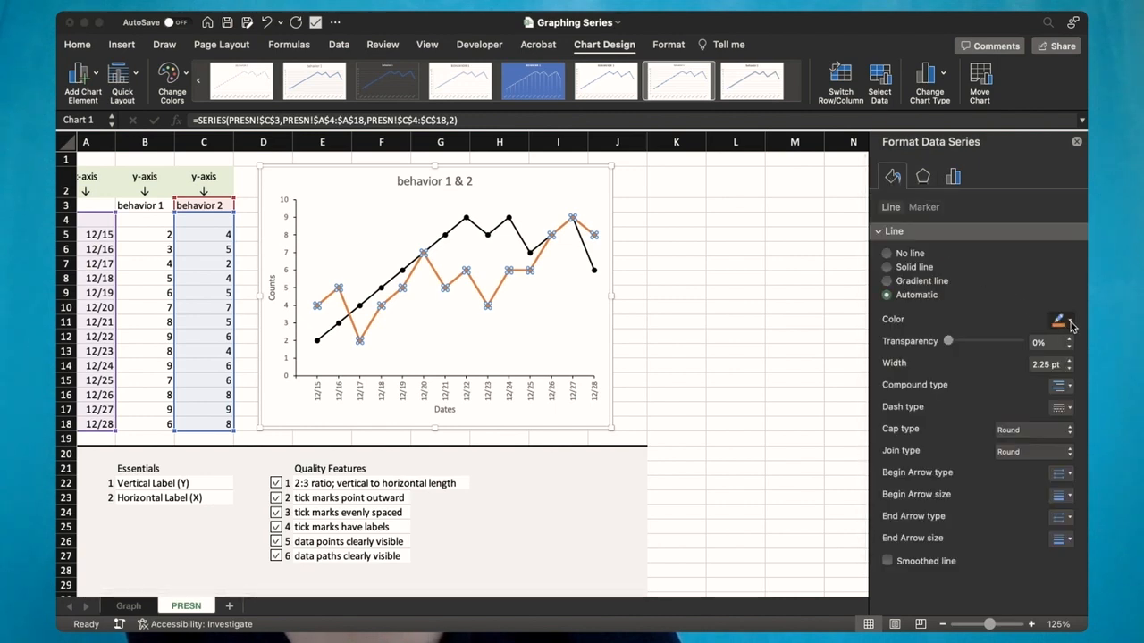
pyautogui.click(983, 367)
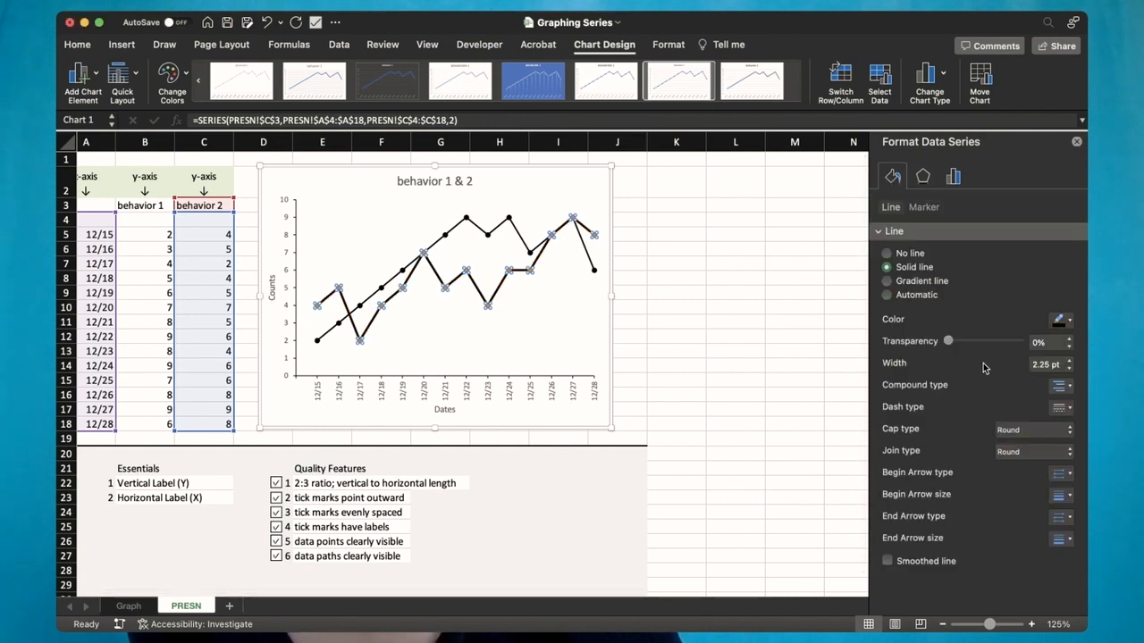
# Step: Fill the behavior 2 data markers with solid black
pyautogui.click(922, 209)
pyautogui.click(1071, 369)
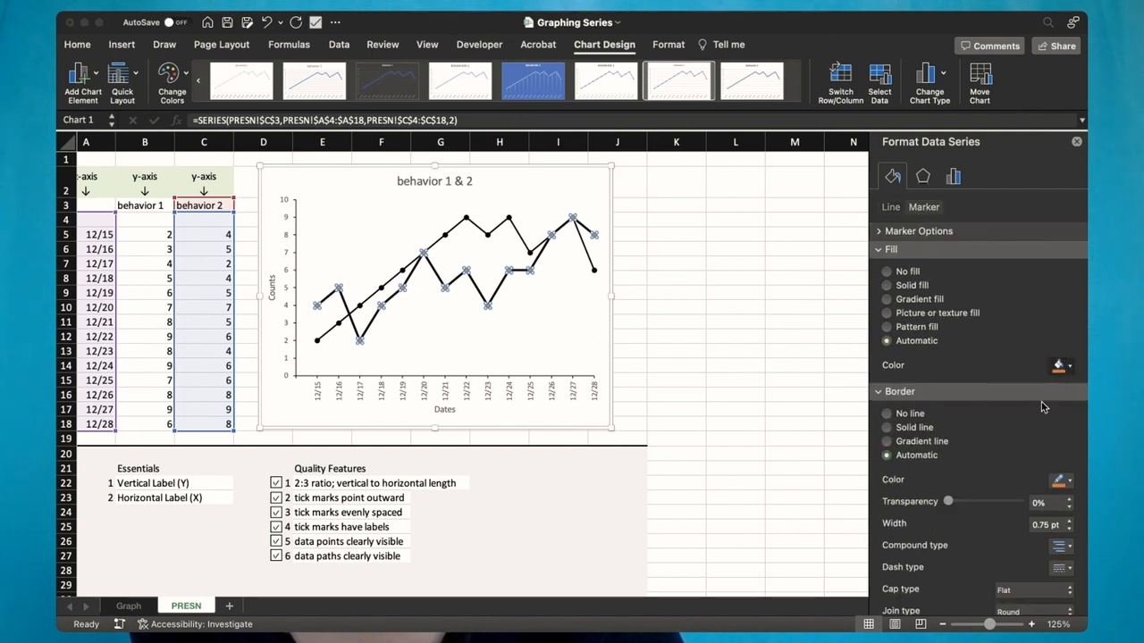
pyautogui.click(977, 403)
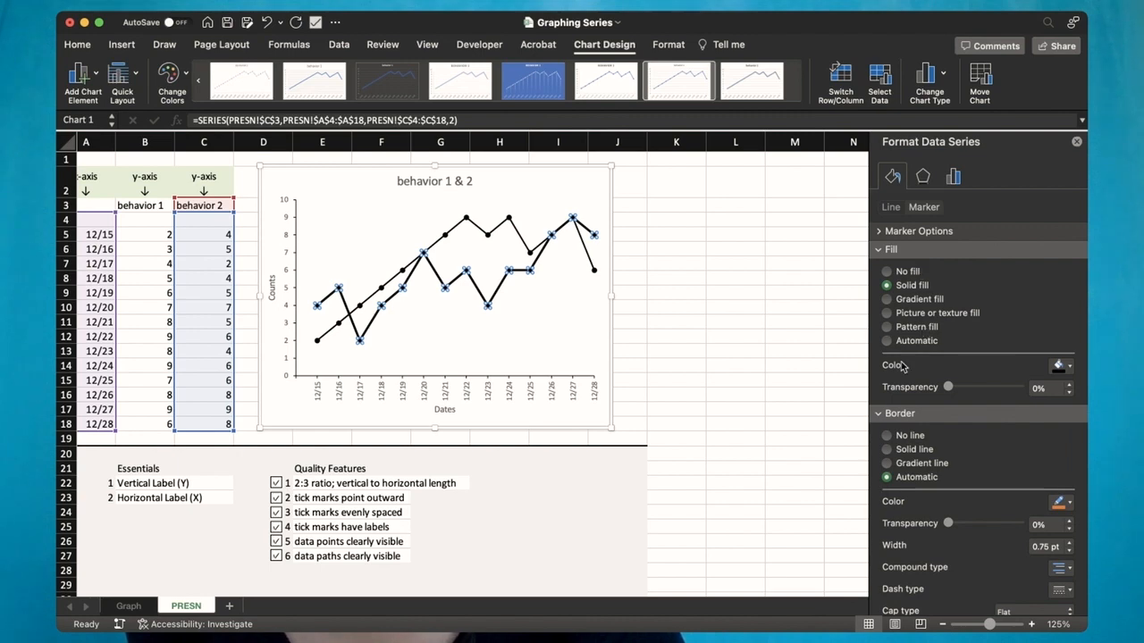
# Step: Give the behavior 2 markers a solid line border and change their built-in type to a triangle
pyautogui.click(889, 449)
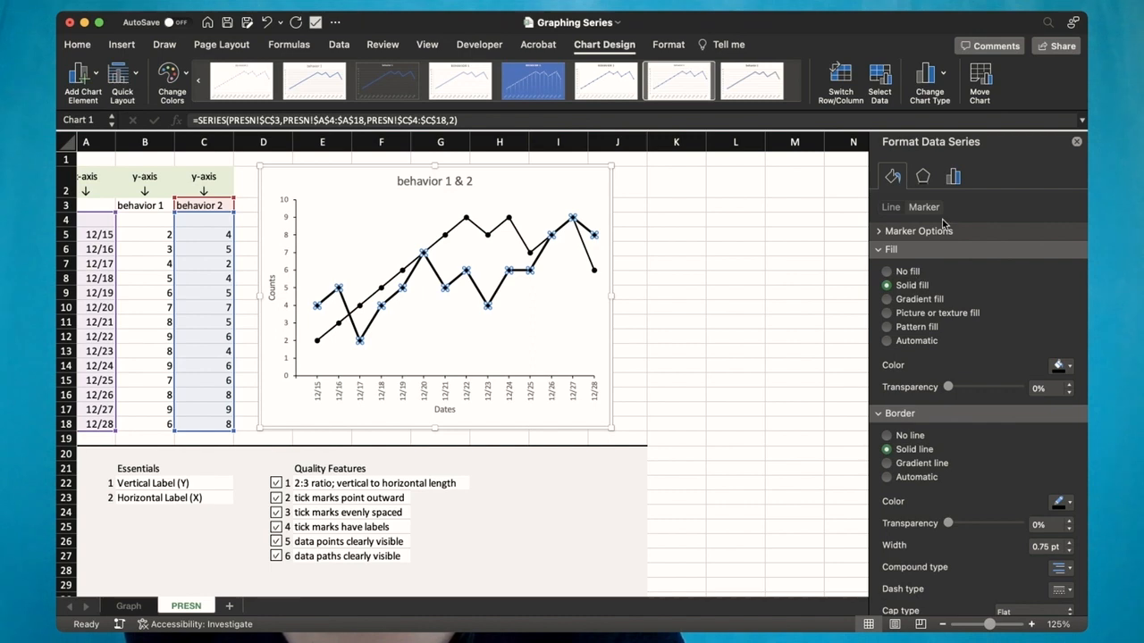
pyautogui.click(878, 231)
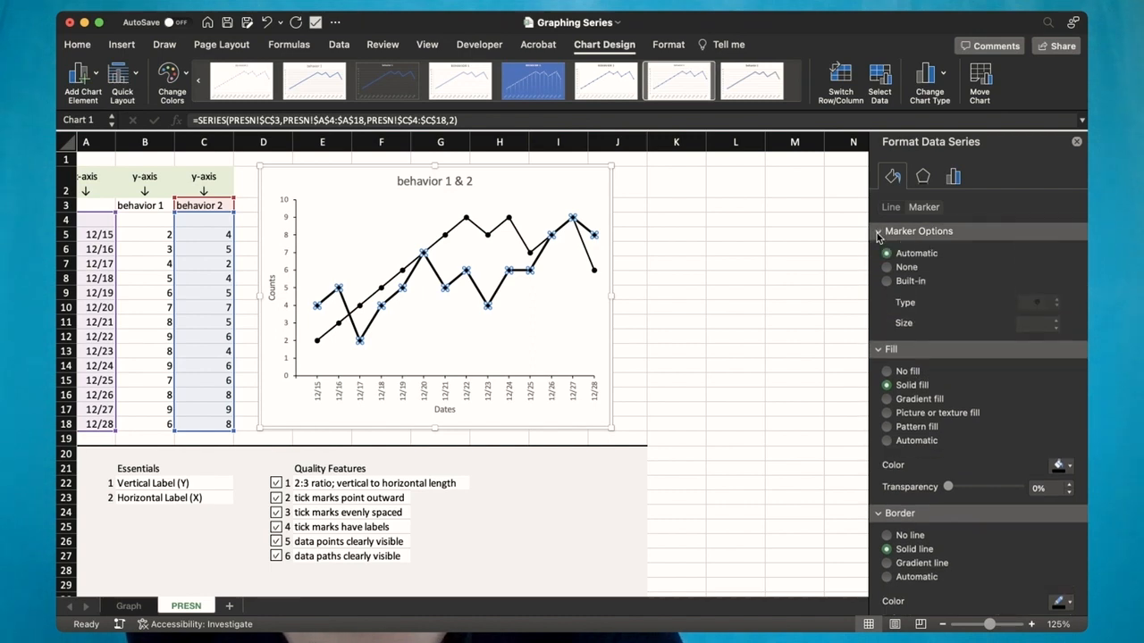
pyautogui.click(887, 281)
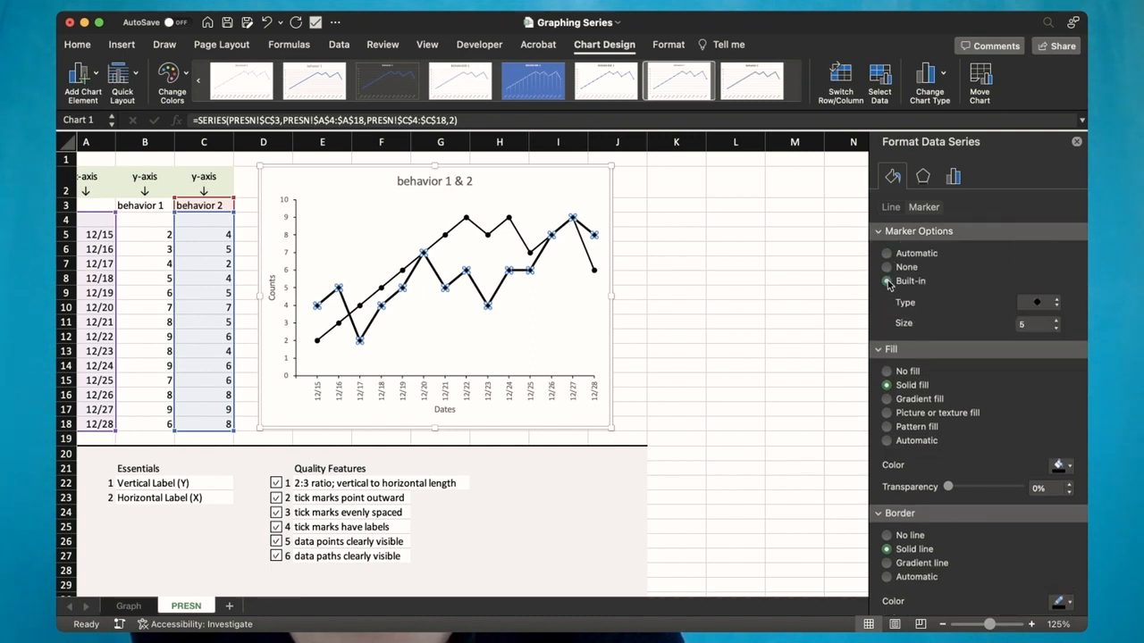
pyautogui.click(1057, 308)
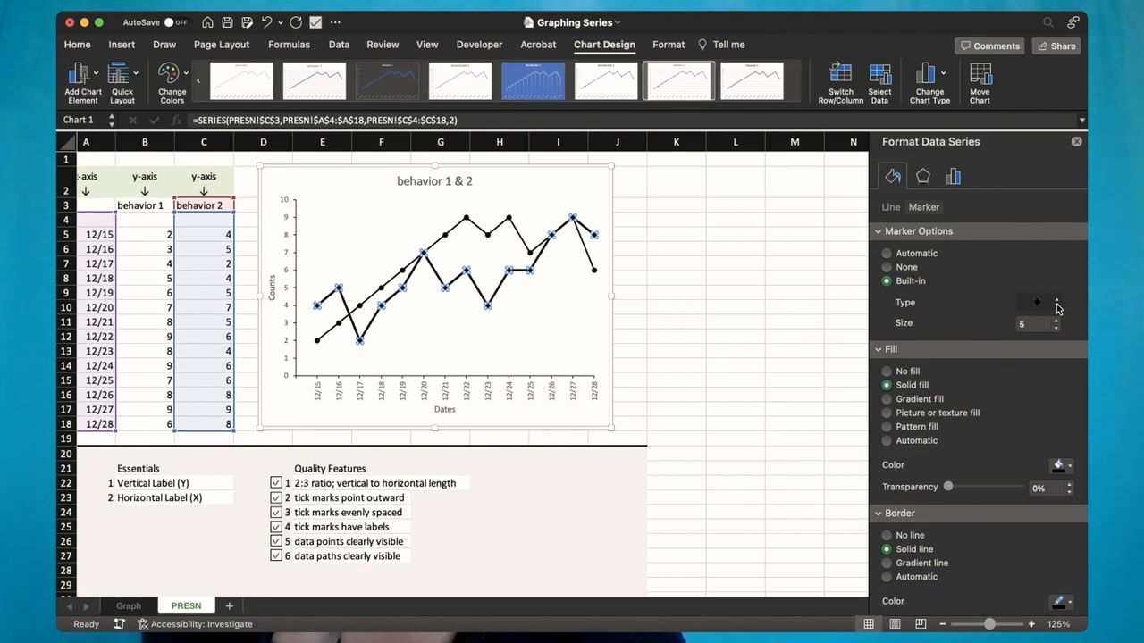
pyautogui.click(1037, 223)
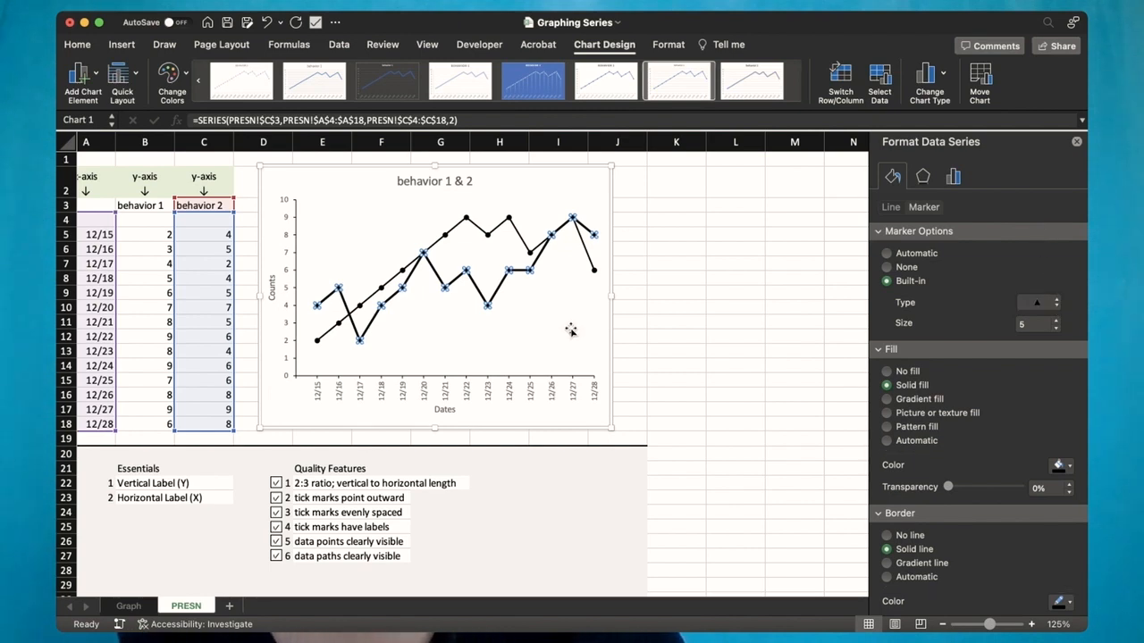
pyautogui.click(546, 200)
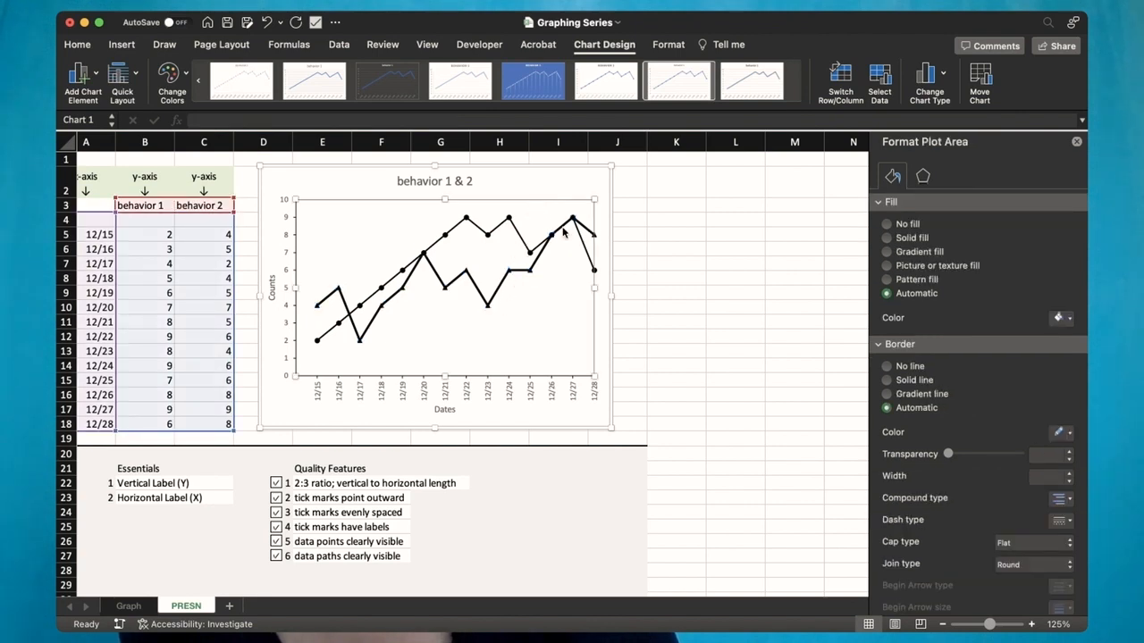
# Step: Set the behavior 2 data line's width to 1.75 pt
pyautogui.click(496, 295)
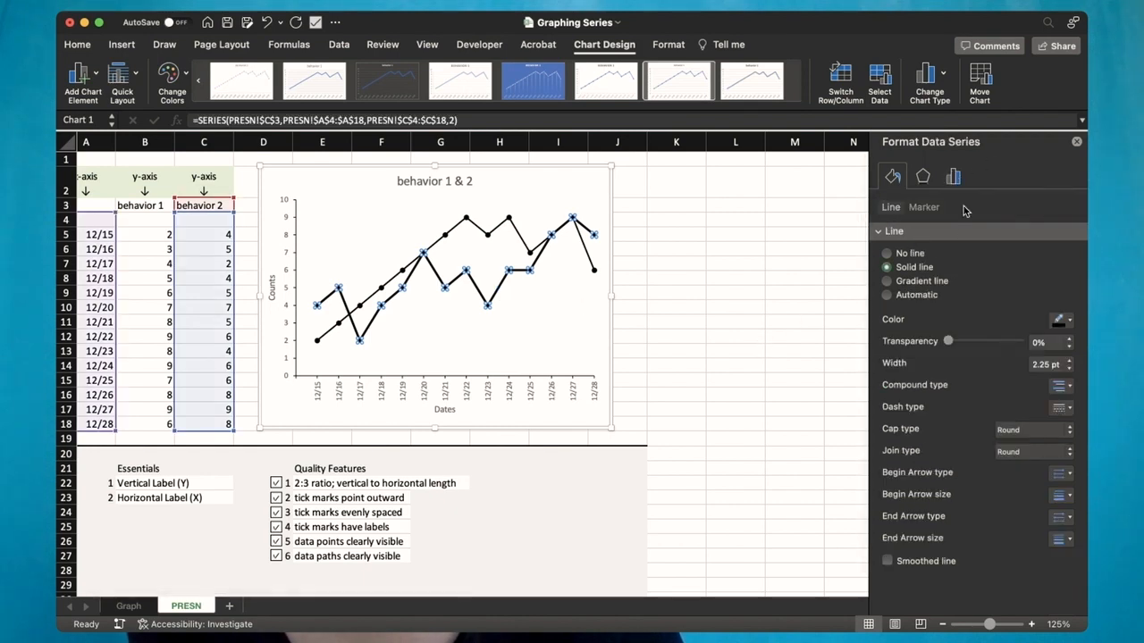
pyautogui.click(1069, 368)
pyautogui.click(1069, 368)
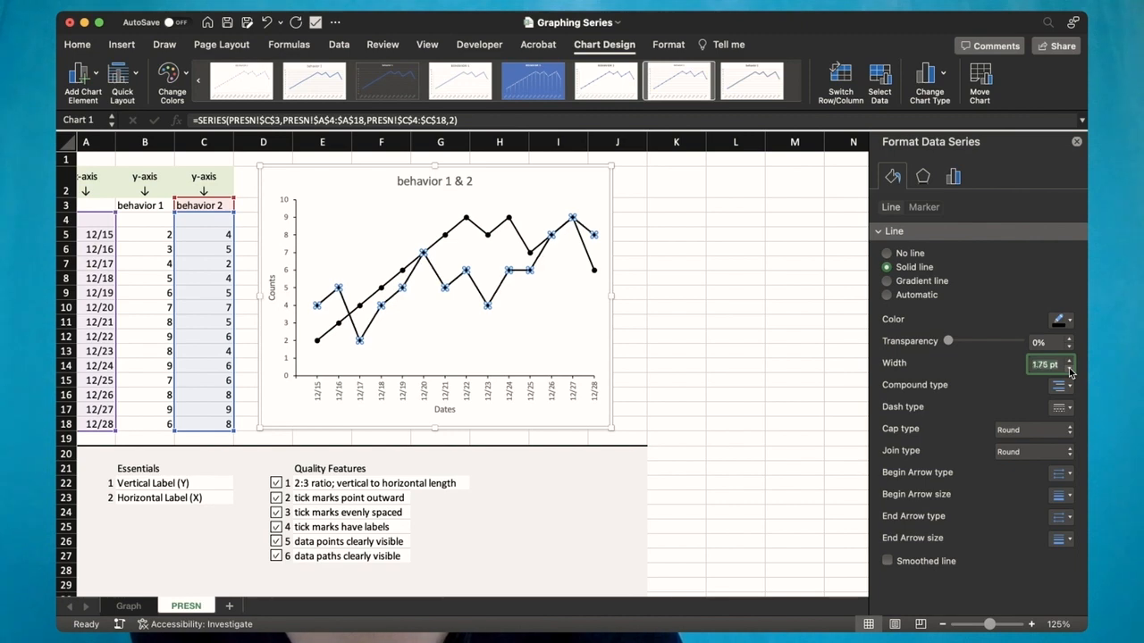
pyautogui.click(557, 200)
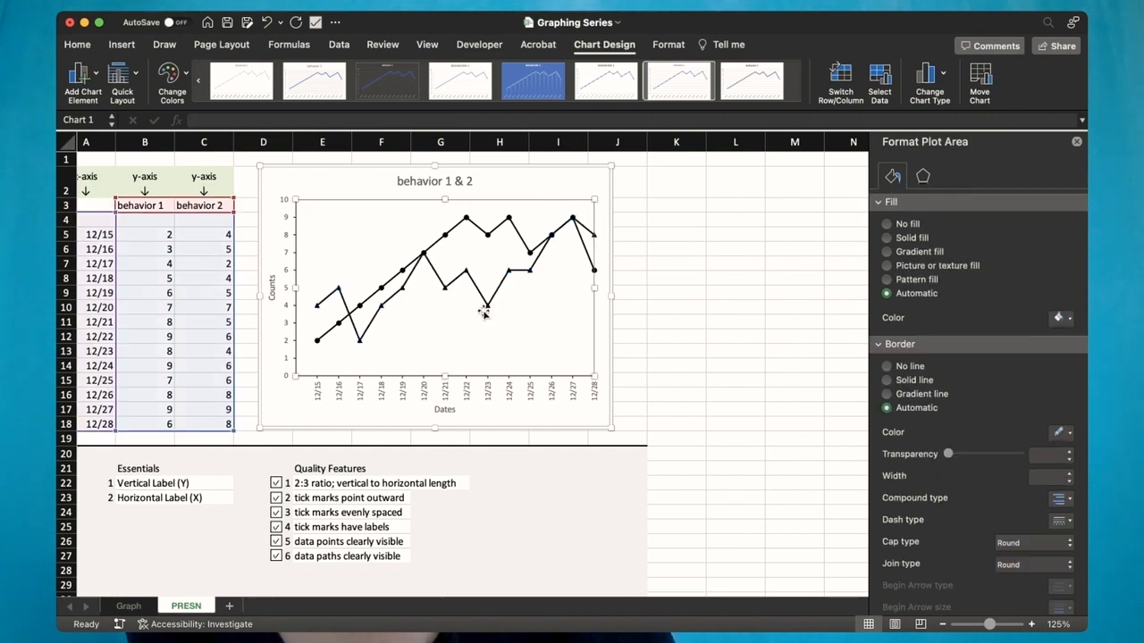
# Step: Increase the behavior 2 triangle markers' size to 6 and deselect the chart
pyautogui.click(500, 291)
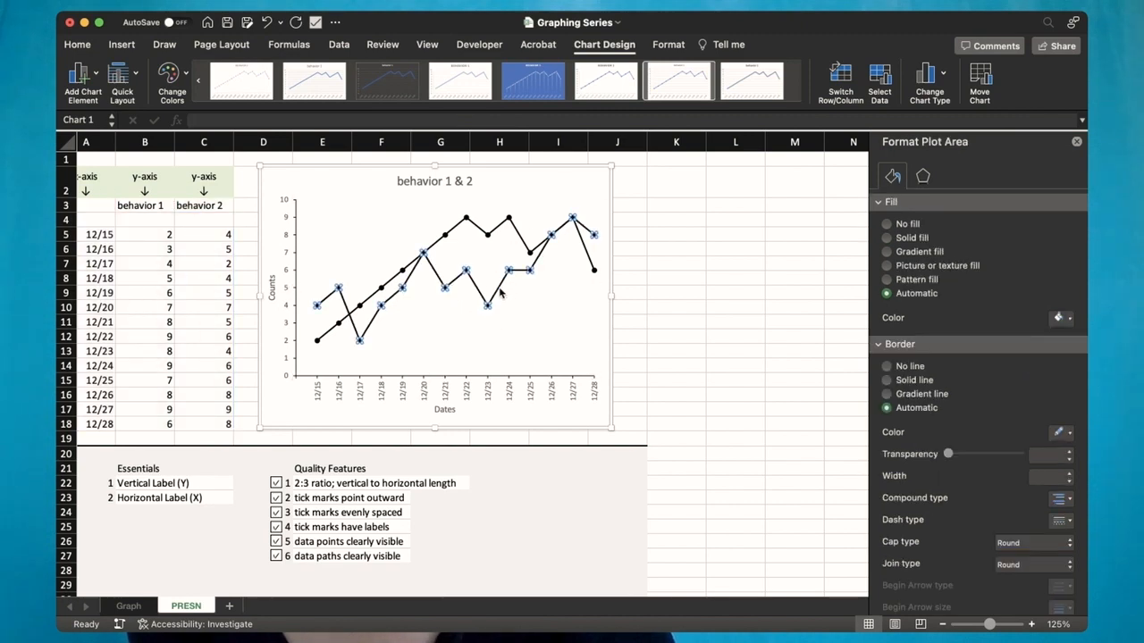
pyautogui.click(921, 208)
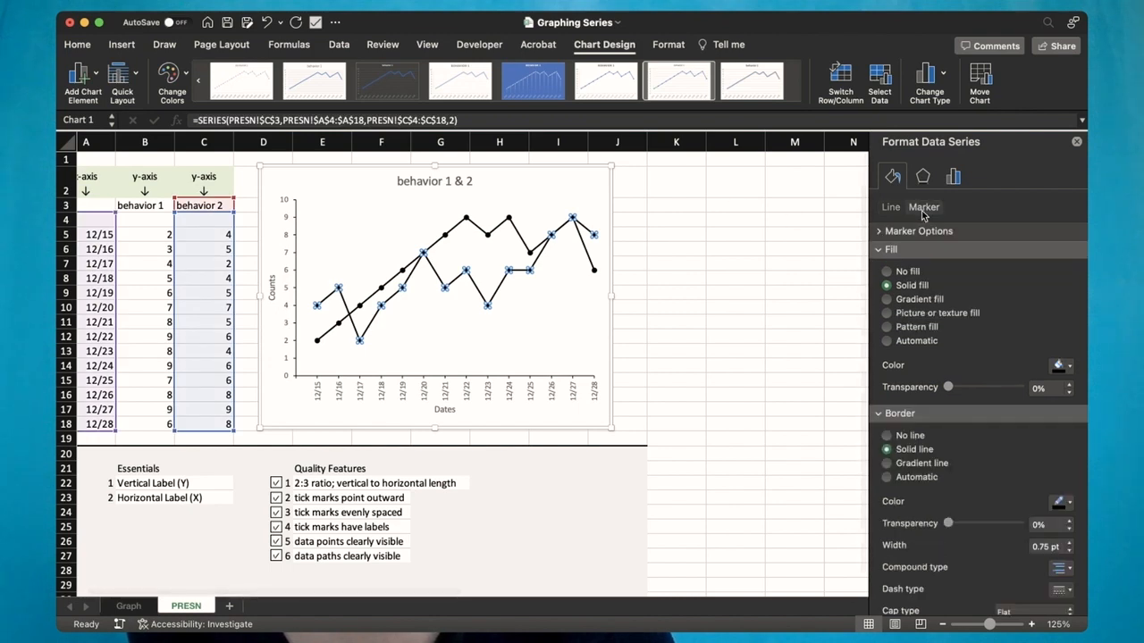
pyautogui.click(883, 235)
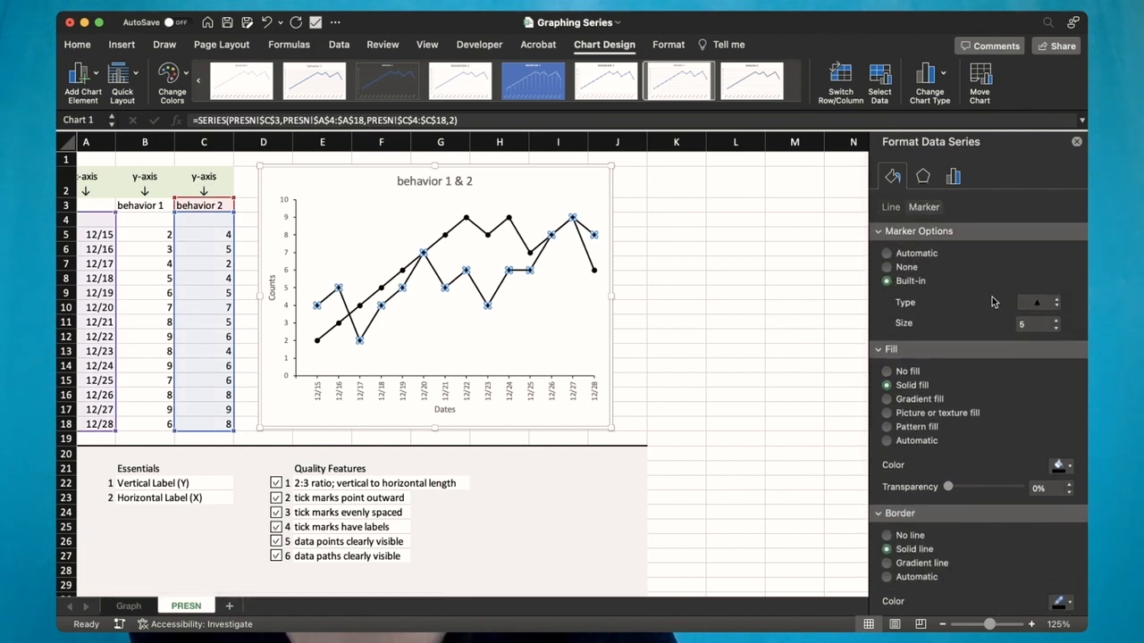
pyautogui.click(1058, 324)
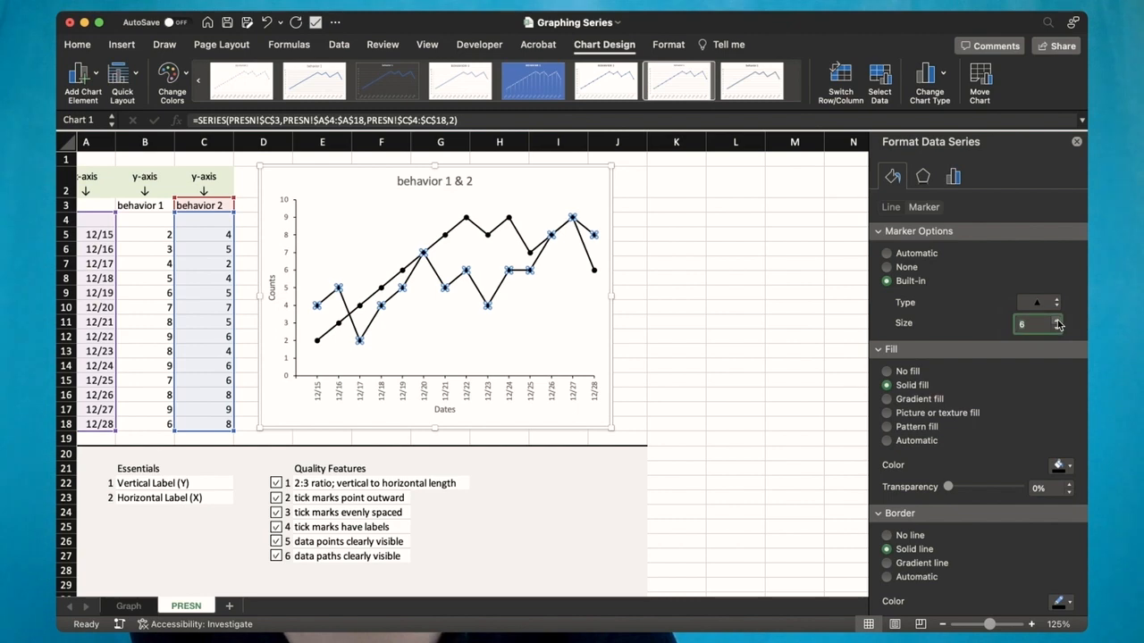
pyautogui.click(551, 184)
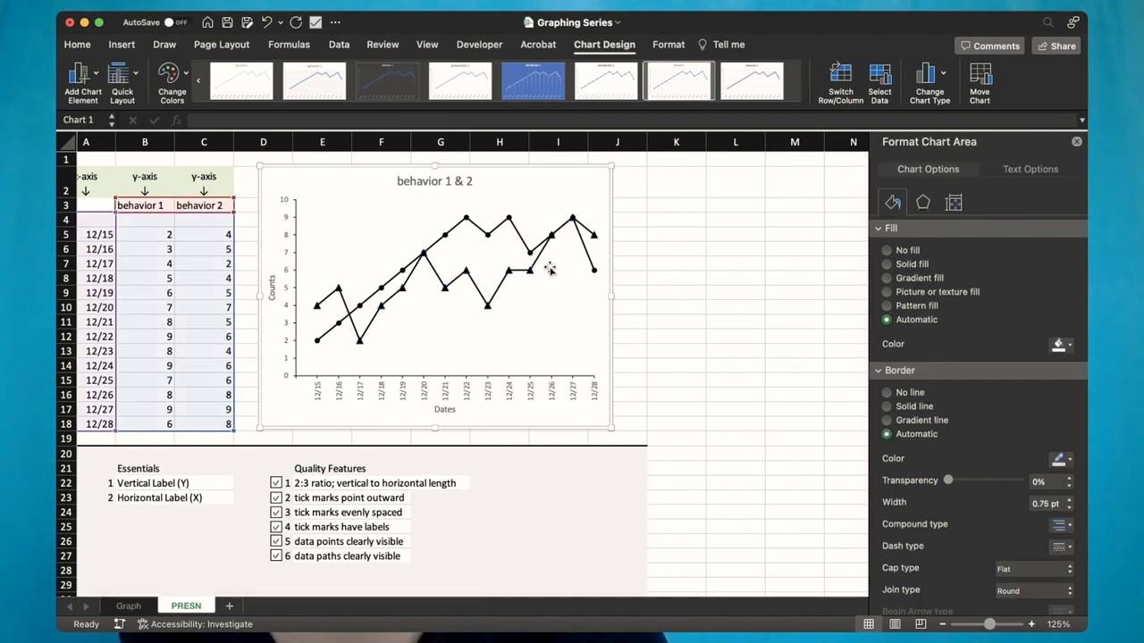
pyautogui.click(636, 287)
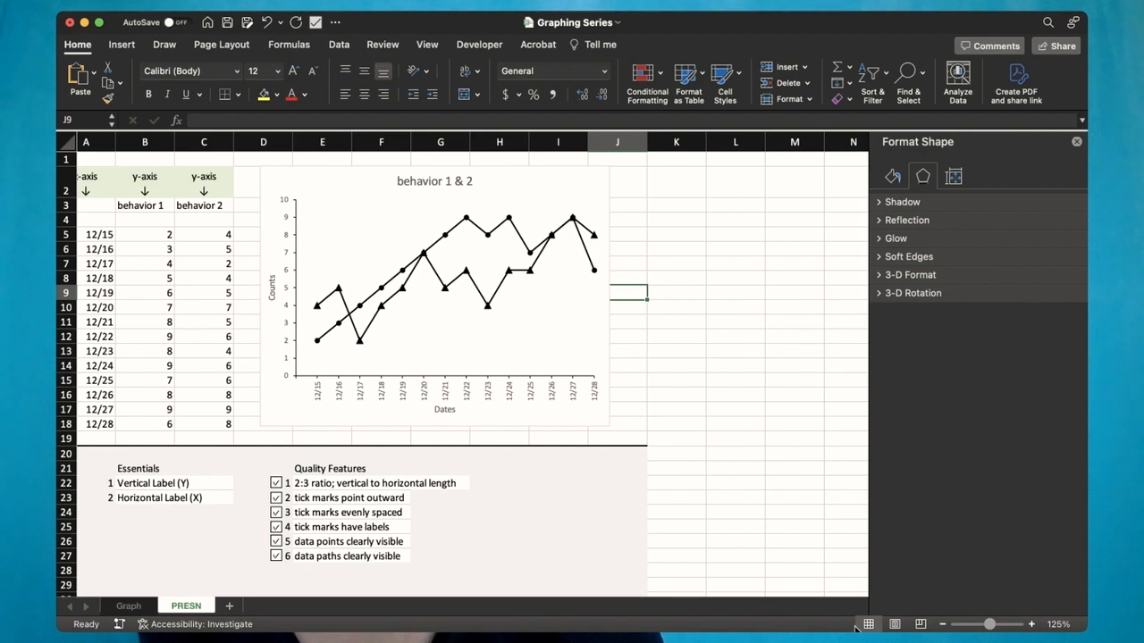
# Step: Switch to the Graph Demo spreadsheet in Google Sheets and open its PRESN sheet
pyautogui.click(890, 616)
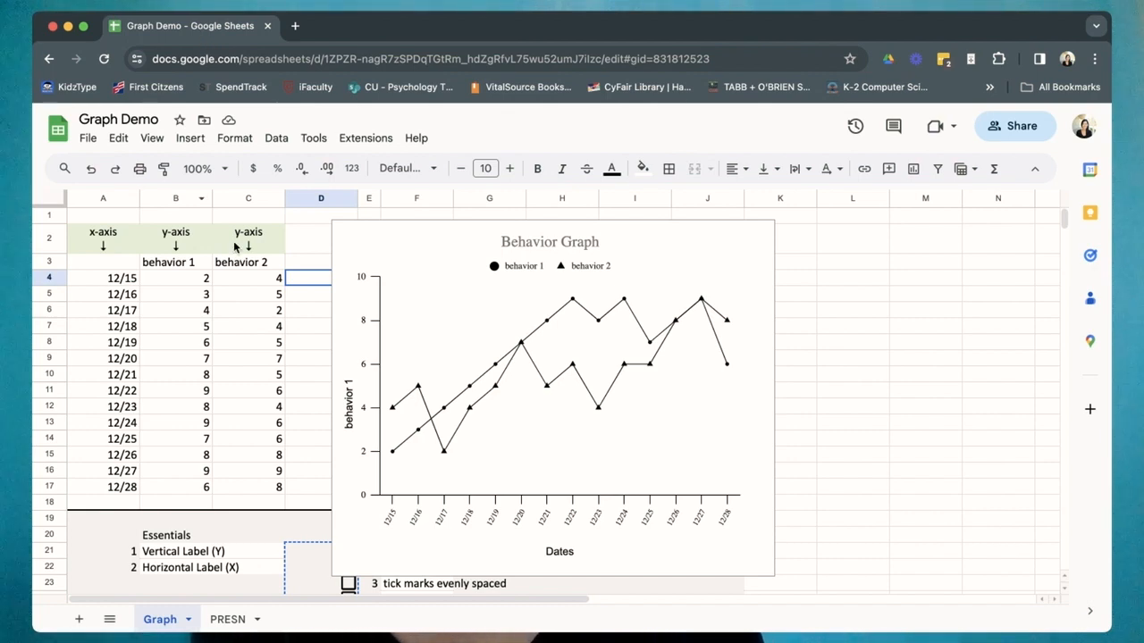
pyautogui.click(356, 255)
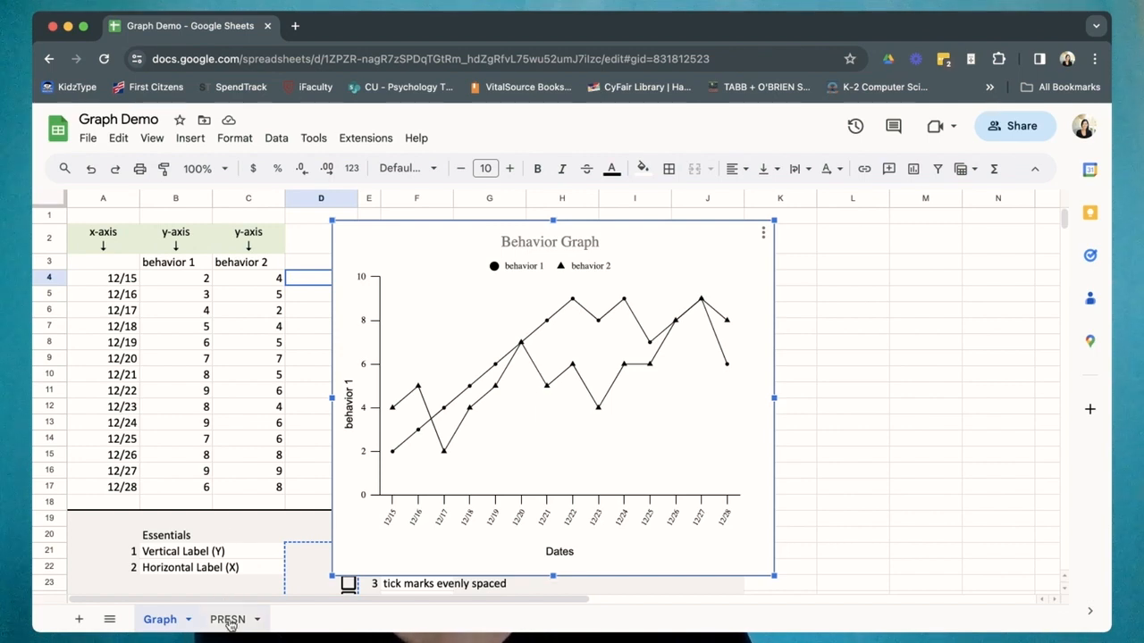
pyautogui.click(228, 620)
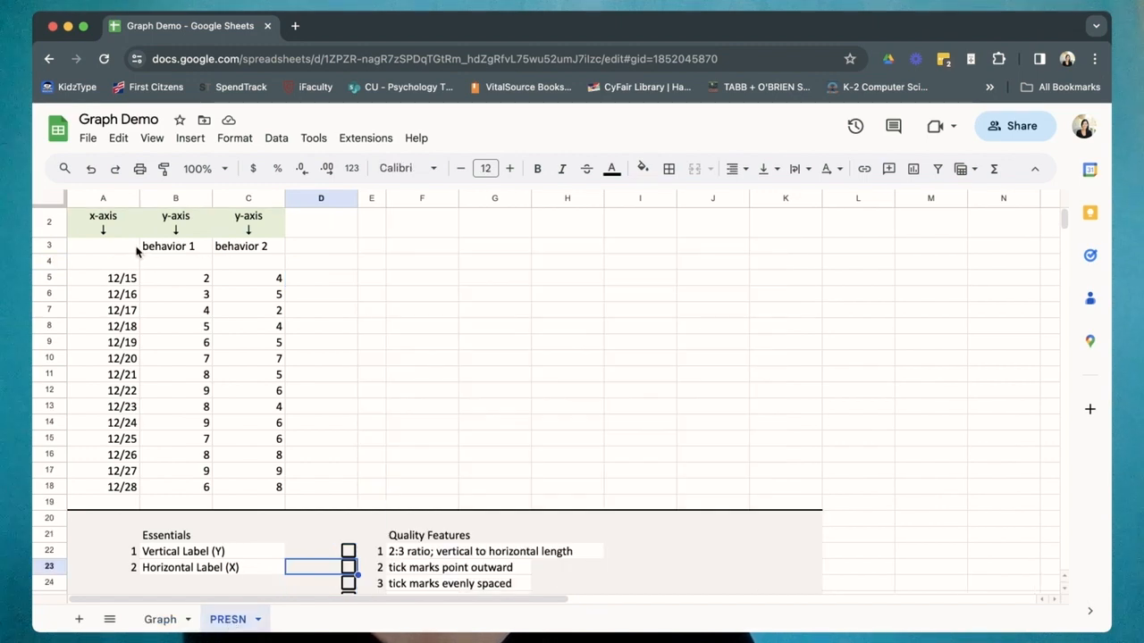
# Step: Delete the empty row 4 between the behavior headers and the data
pyautogui.click(46, 263)
pyautogui.rightClick(46, 262)
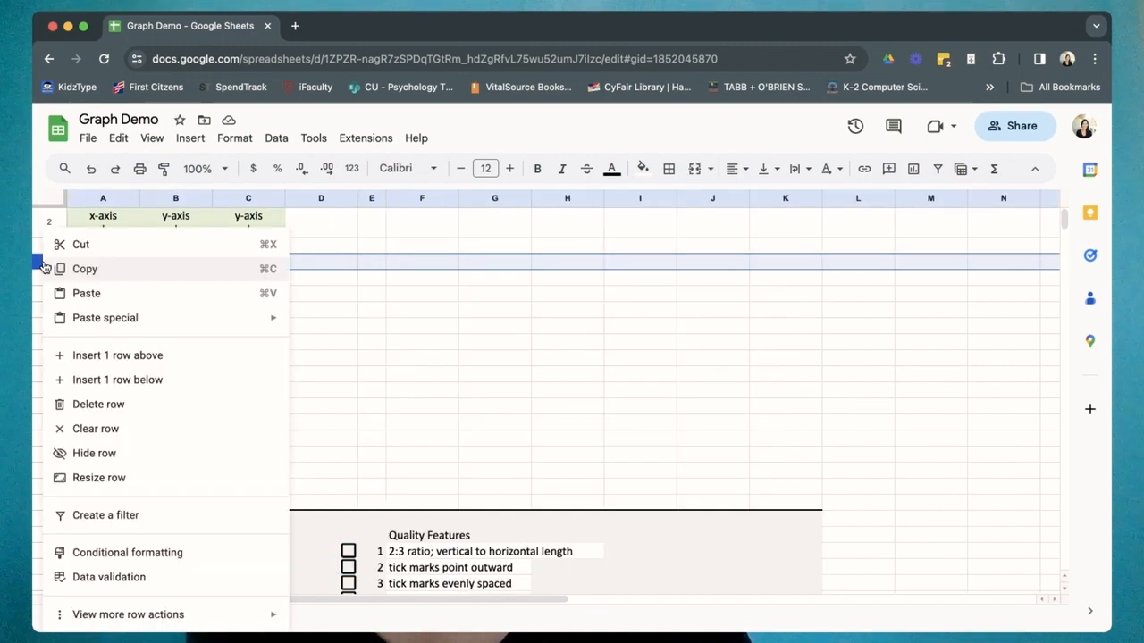
pyautogui.click(110, 407)
pyautogui.click(340, 346)
# Step: Insert a chart from range A3:B17 and move it clear of the dates and behavior 1 data
pyautogui.moveTo(122, 251); pyautogui.dragTo(163, 471)
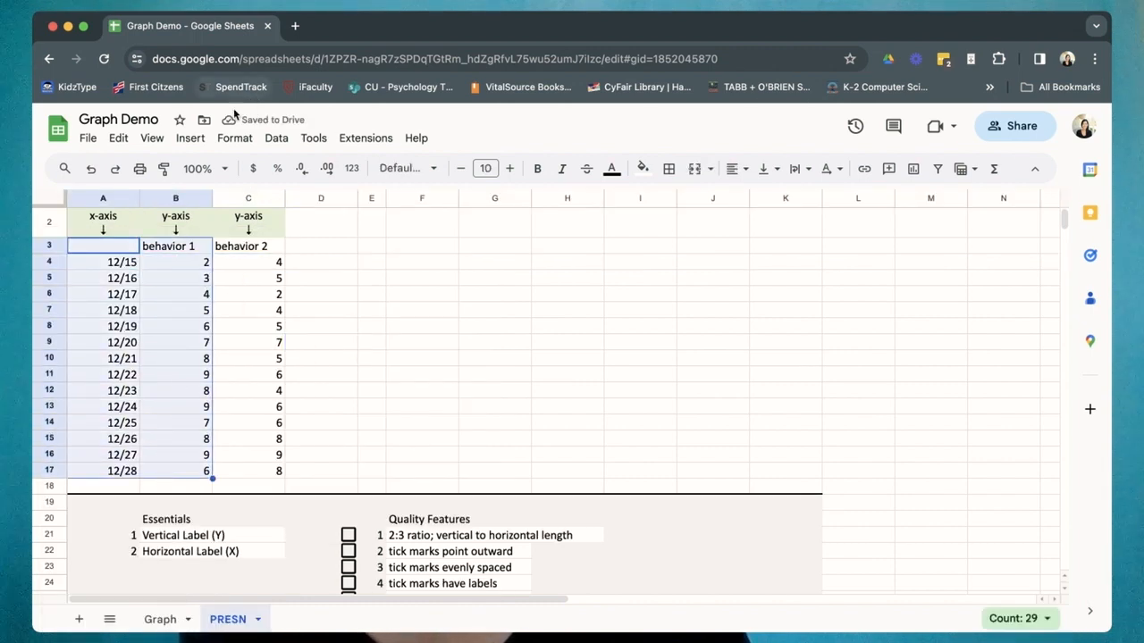
pyautogui.click(191, 137)
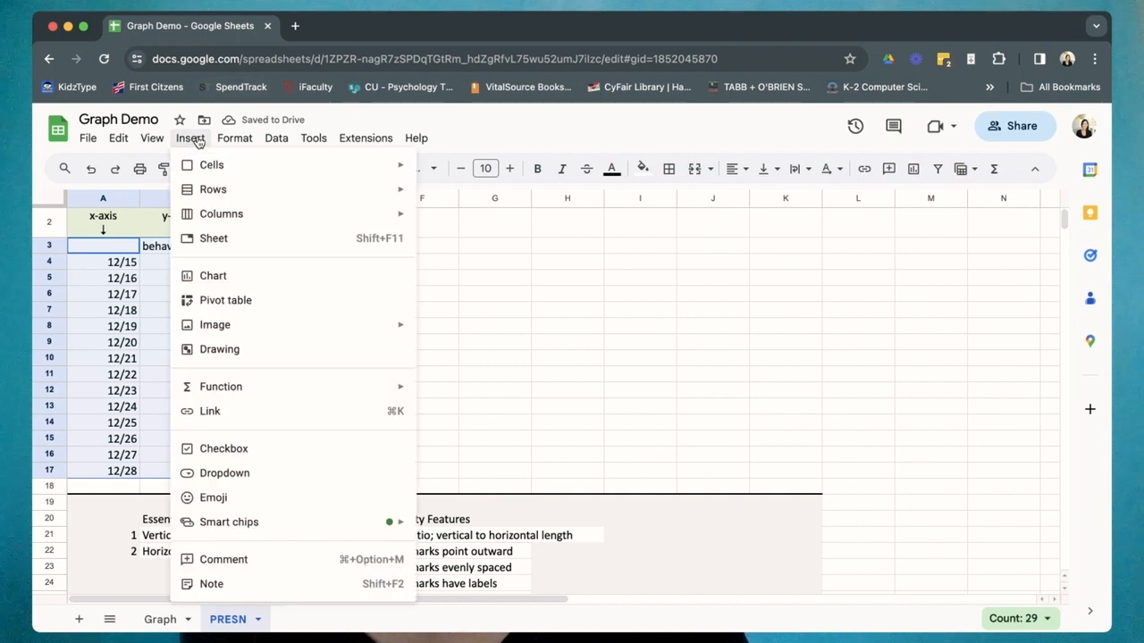
pyautogui.click(233, 276)
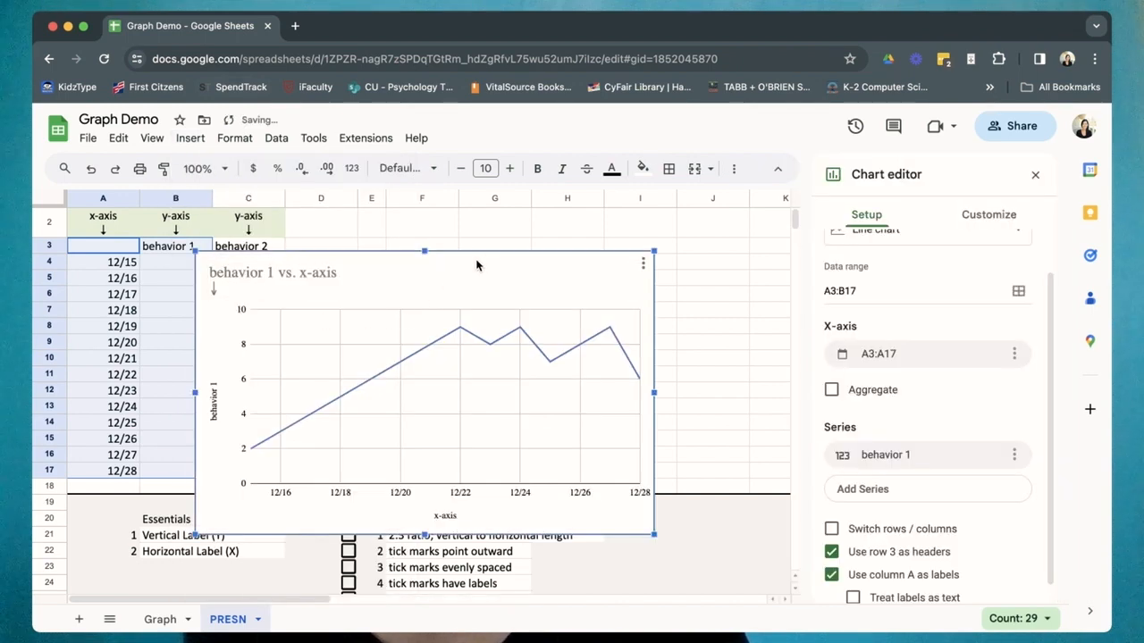
pyautogui.moveTo(476, 266); pyautogui.dragTo(550, 236)
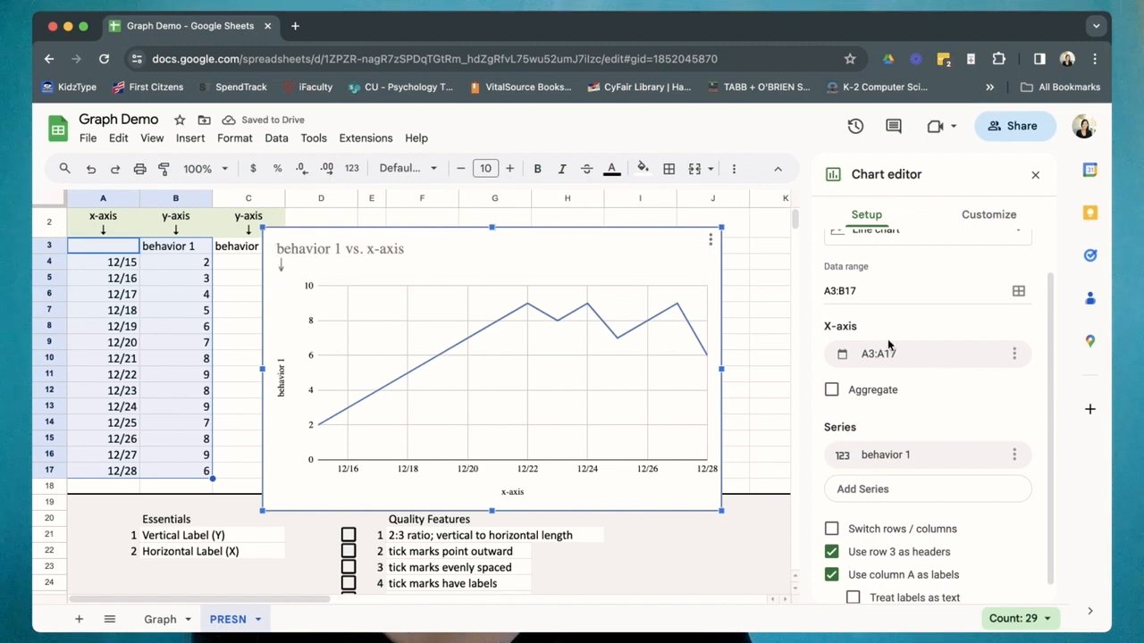
pyautogui.scroll(2, 889, 345)
pyautogui.click(1020, 277)
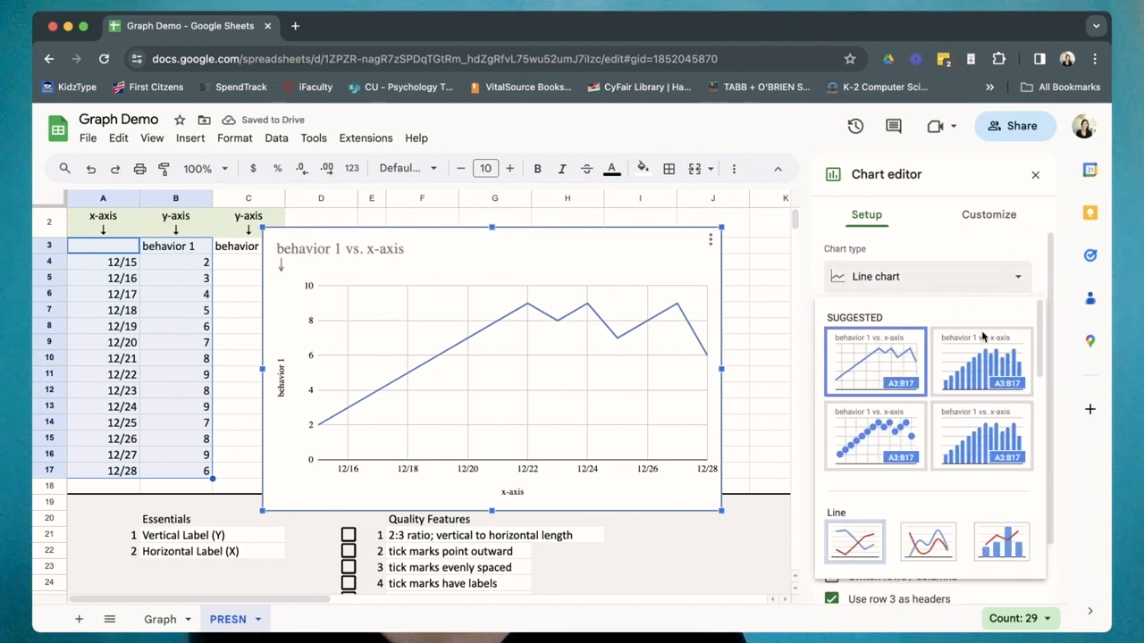
pyautogui.scroll(-10, 938, 460)
pyautogui.scroll(-2, 927, 481)
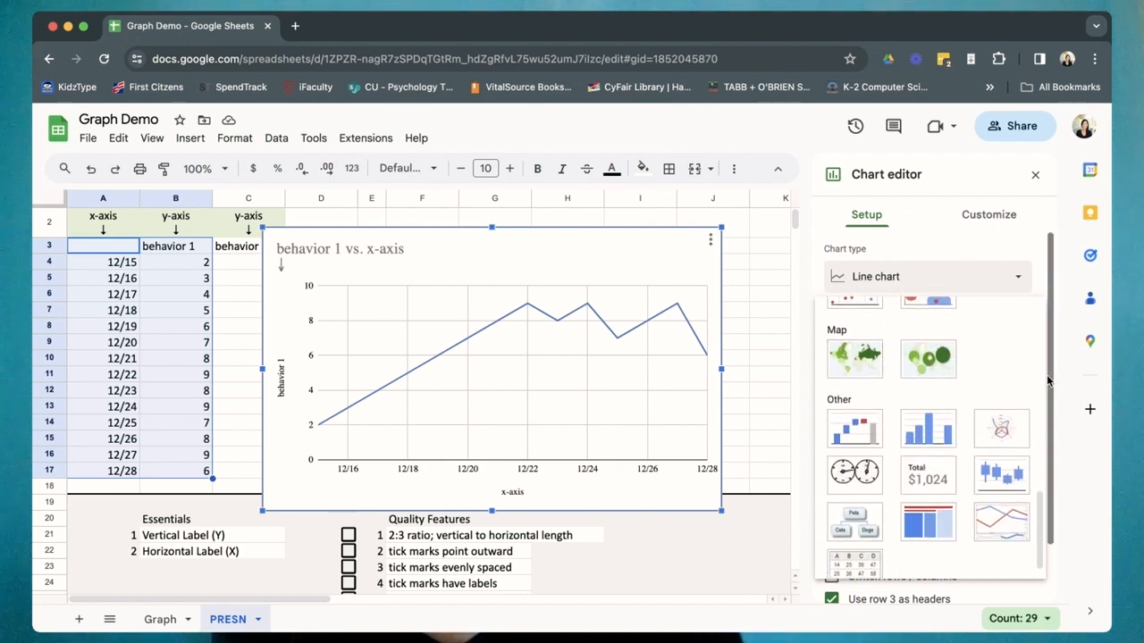
# Step: Change the chart title to "behavior 1" and center it
pyautogui.click(430, 260)
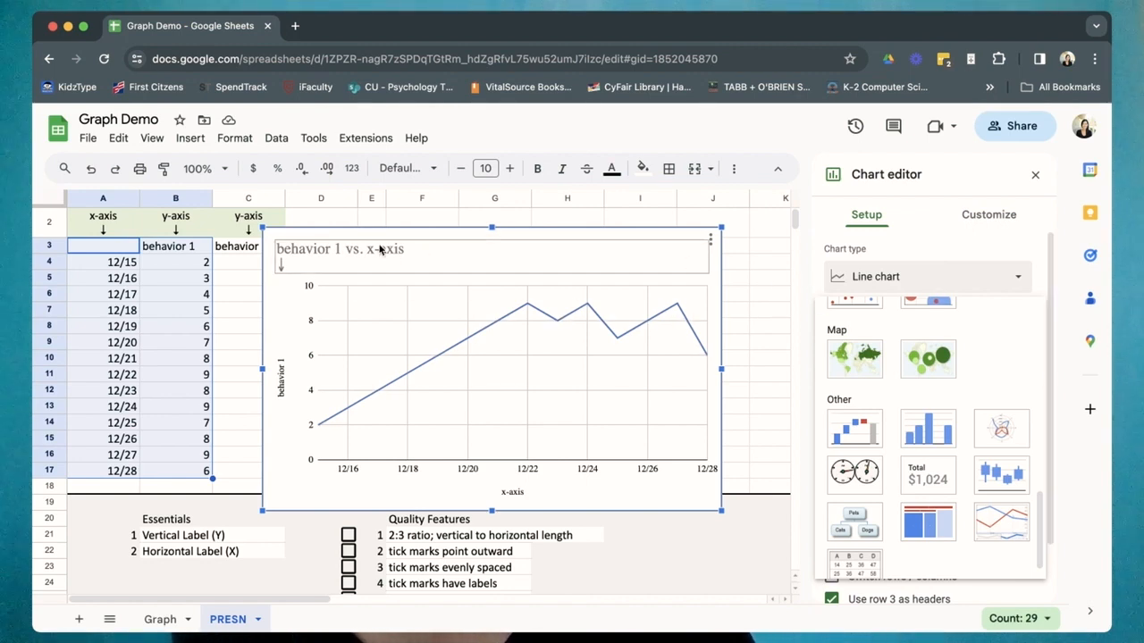
pyautogui.doubleClick(301, 269)
pyautogui.moveTo(294, 265); pyautogui.dragTo(277, 251)
pyautogui.write('behavir')
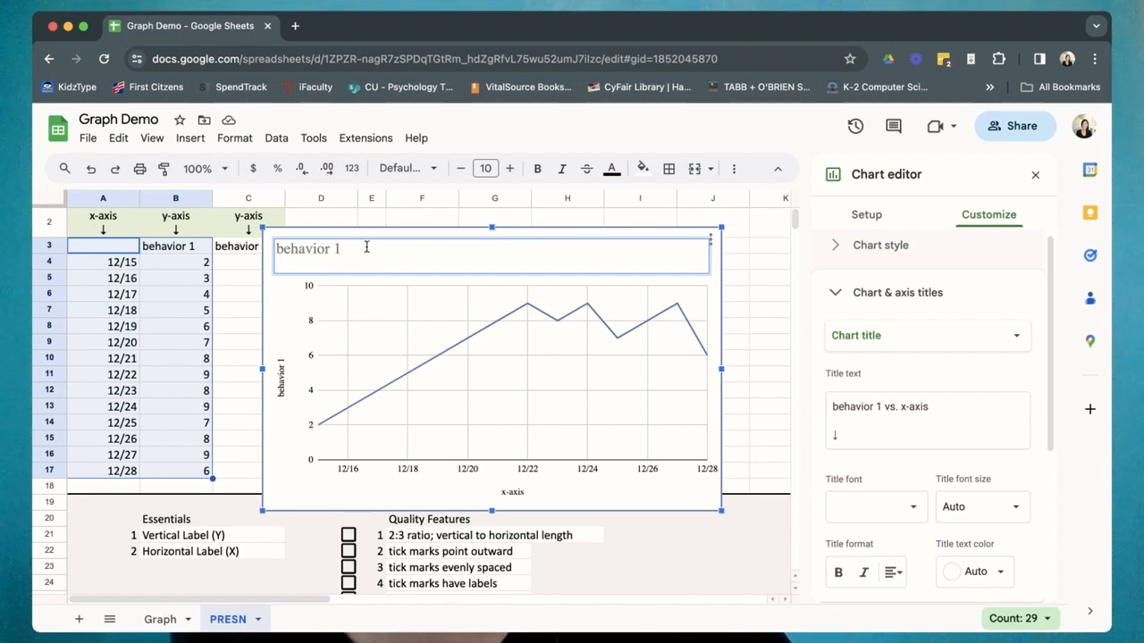
pyautogui.click(896, 574)
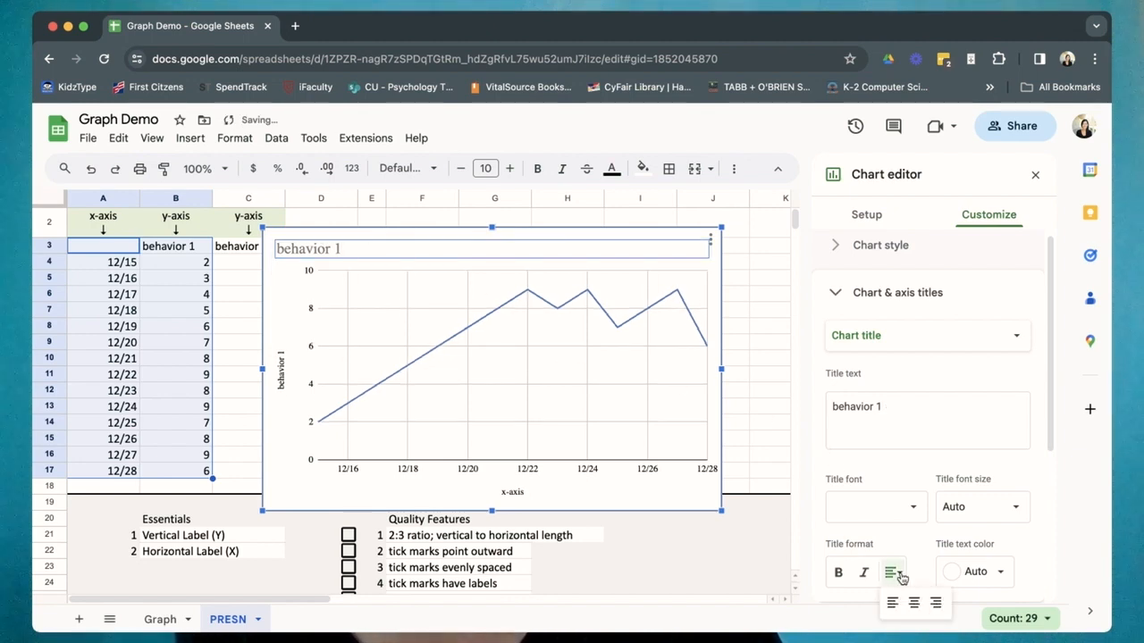
pyautogui.click(911, 604)
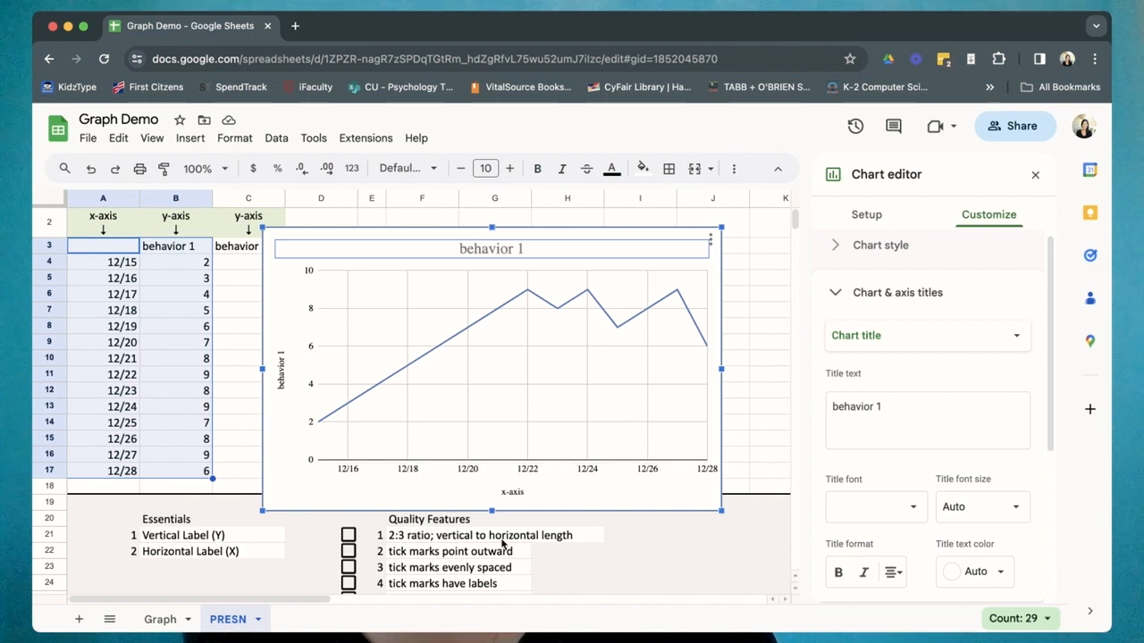
# Step: Tick the checkbox for "tick marks point outward" in the quality features list
pyautogui.click(352, 554)
pyautogui.click(412, 477)
pyautogui.rightClick(412, 475)
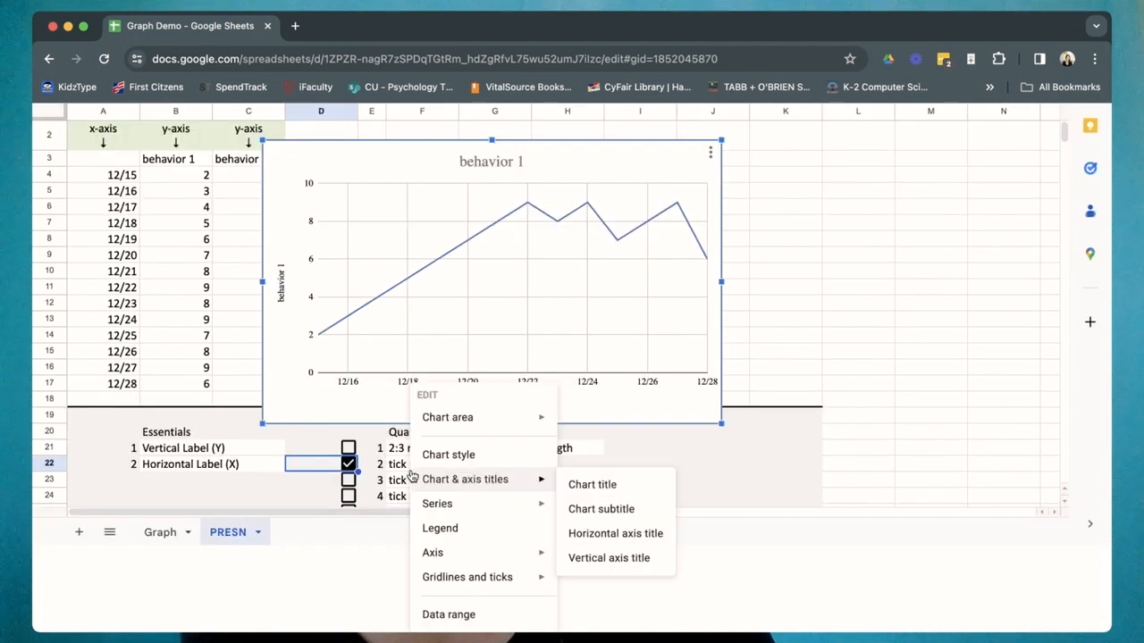
pyautogui.click(575, 159)
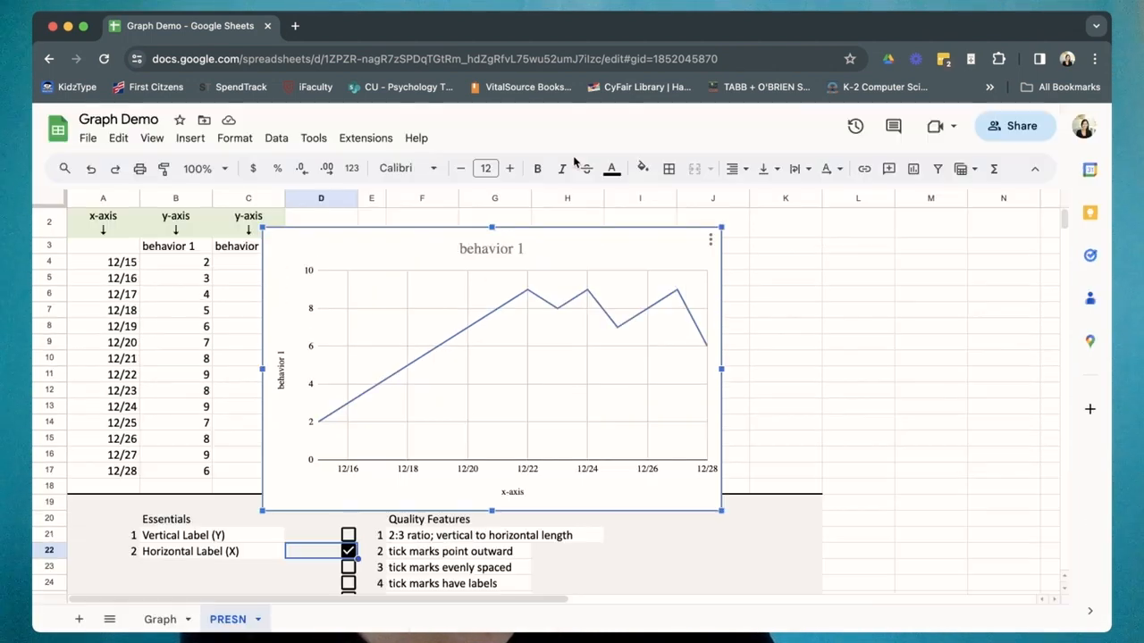
# Step: Turn off the horizontal axis's major gridlines and add major ticks positioned outside
pyautogui.rightClick(561, 254)
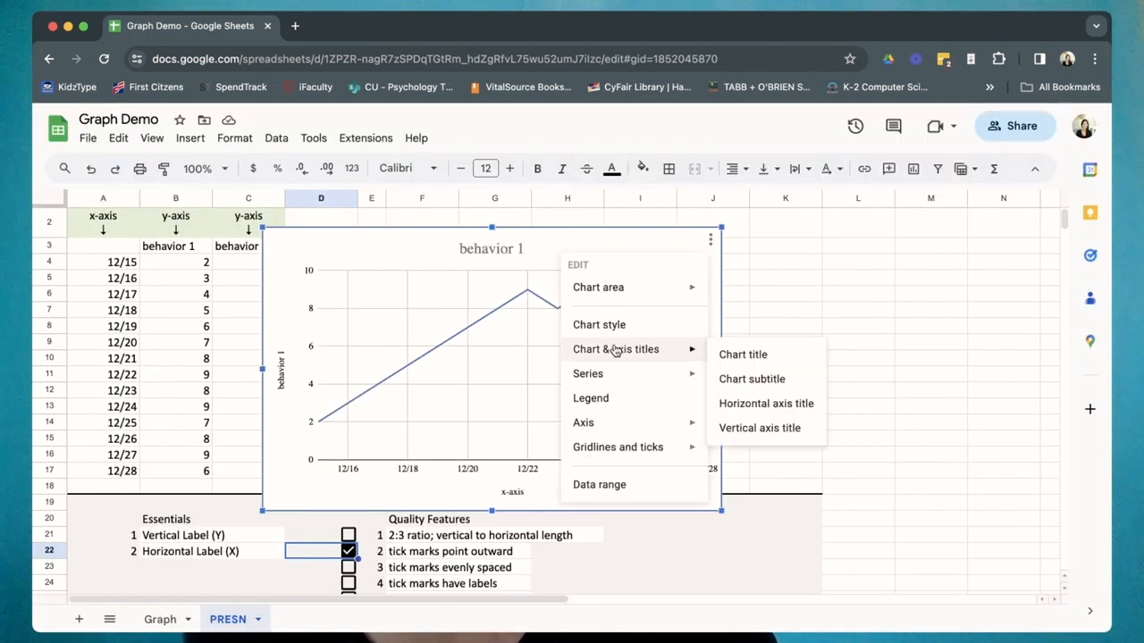
pyautogui.moveTo(659, 447)
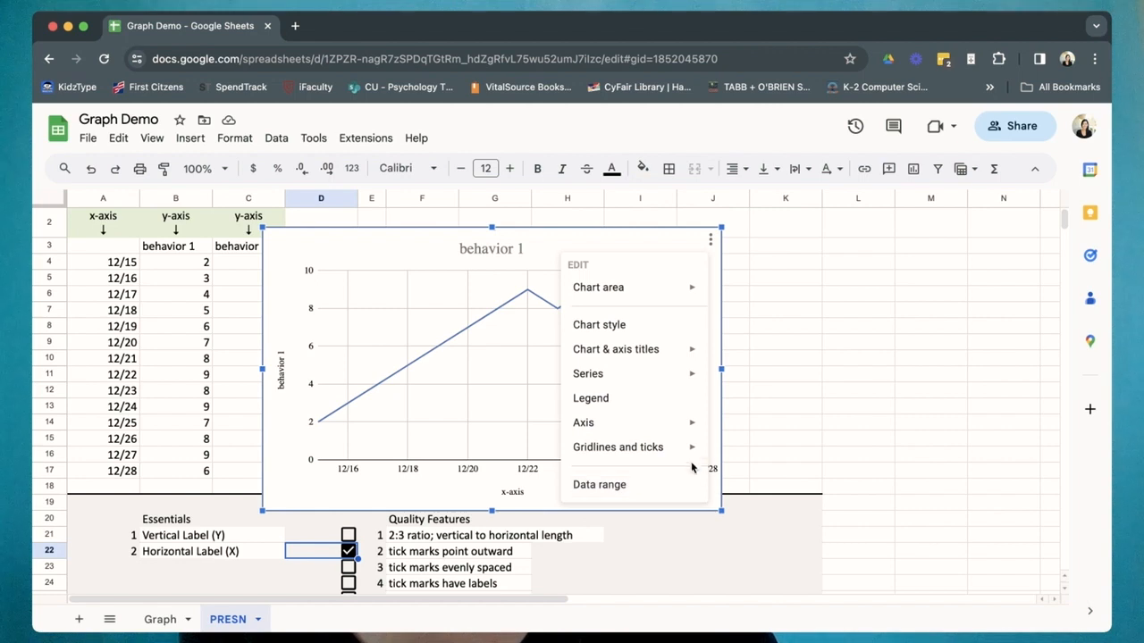
pyautogui.moveTo(697, 451)
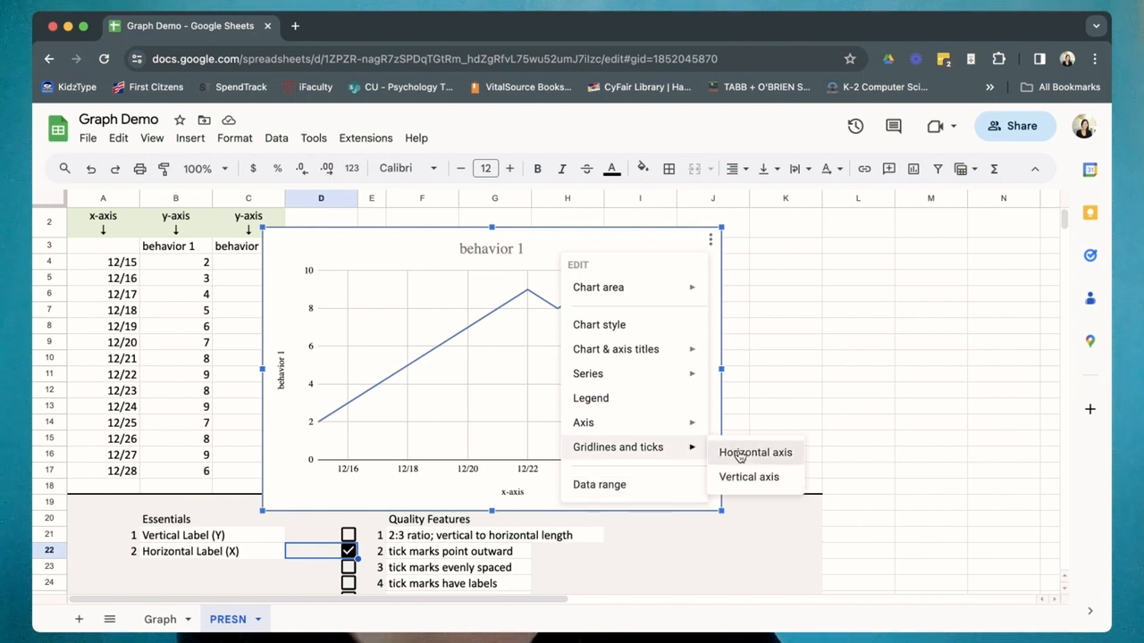
pyautogui.click(728, 452)
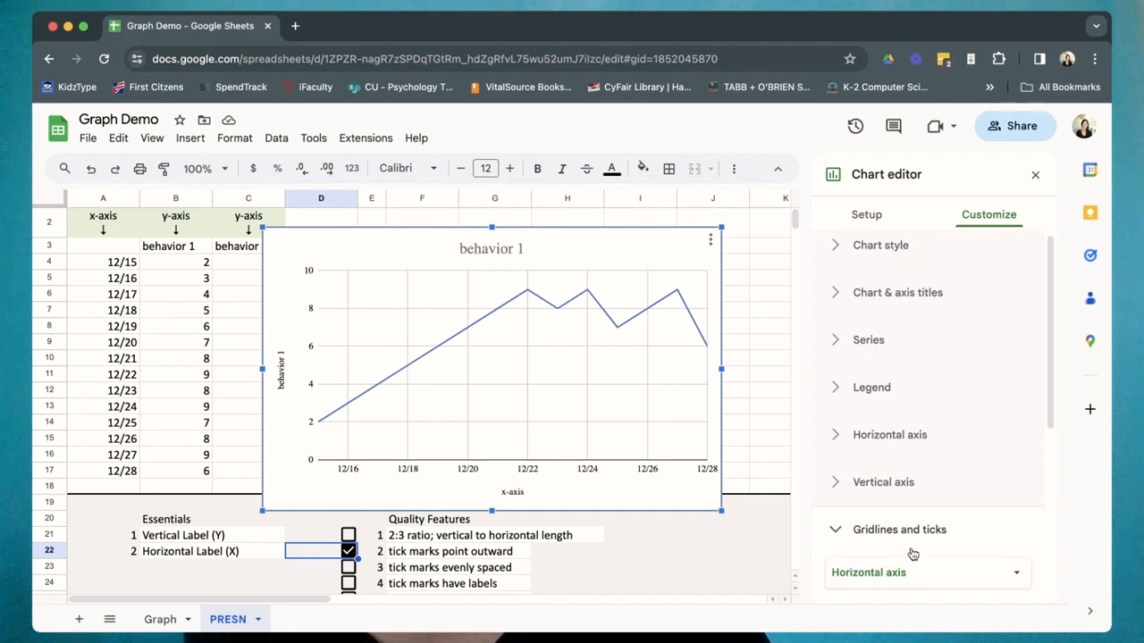
pyautogui.scroll(-4, 912, 562)
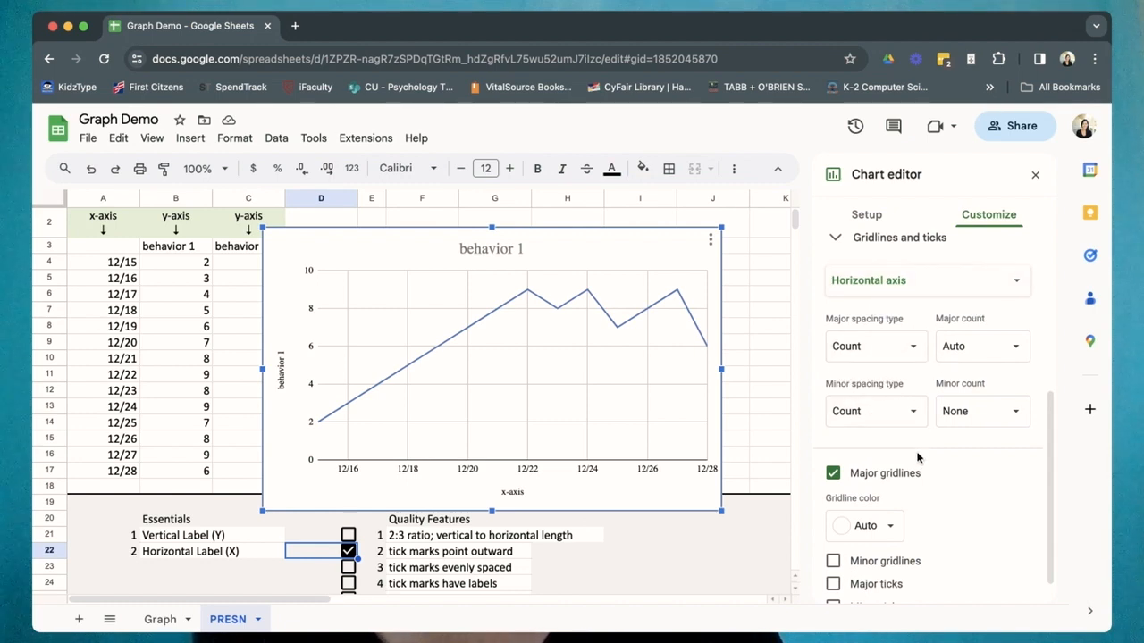
pyautogui.click(832, 478)
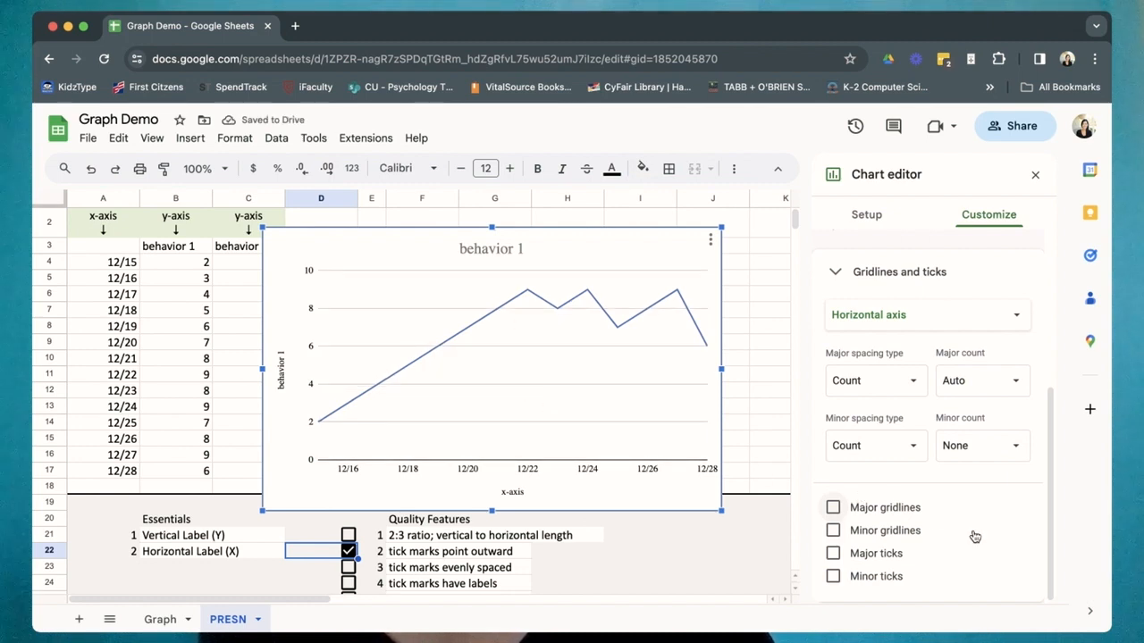
pyautogui.click(832, 553)
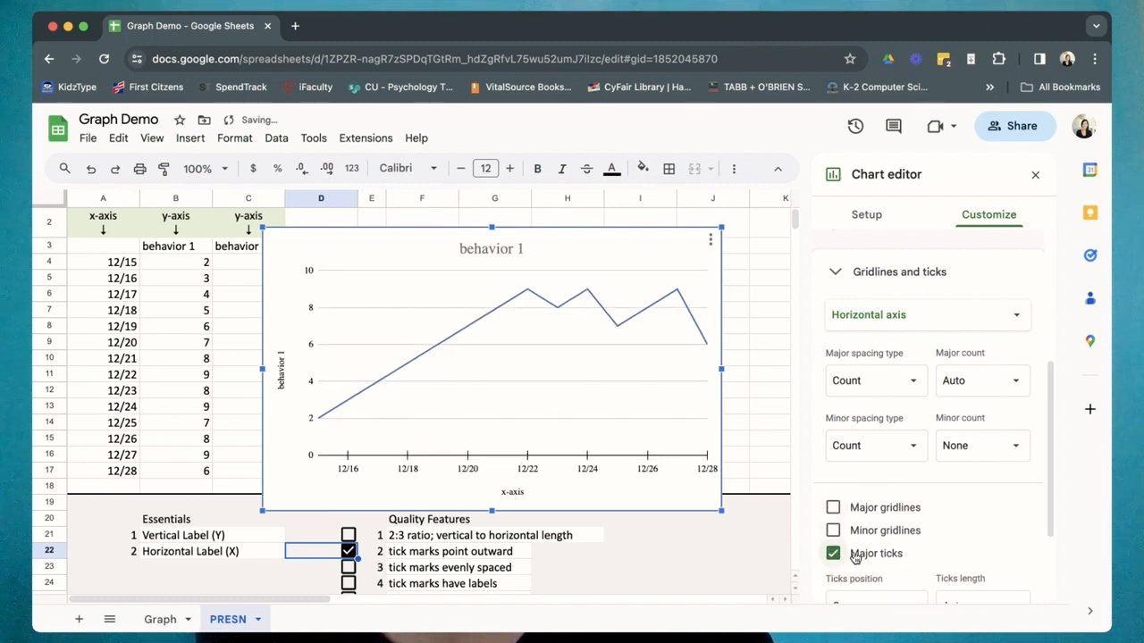
pyautogui.scroll(-1, 945, 561)
pyautogui.scroll(-1, 946, 561)
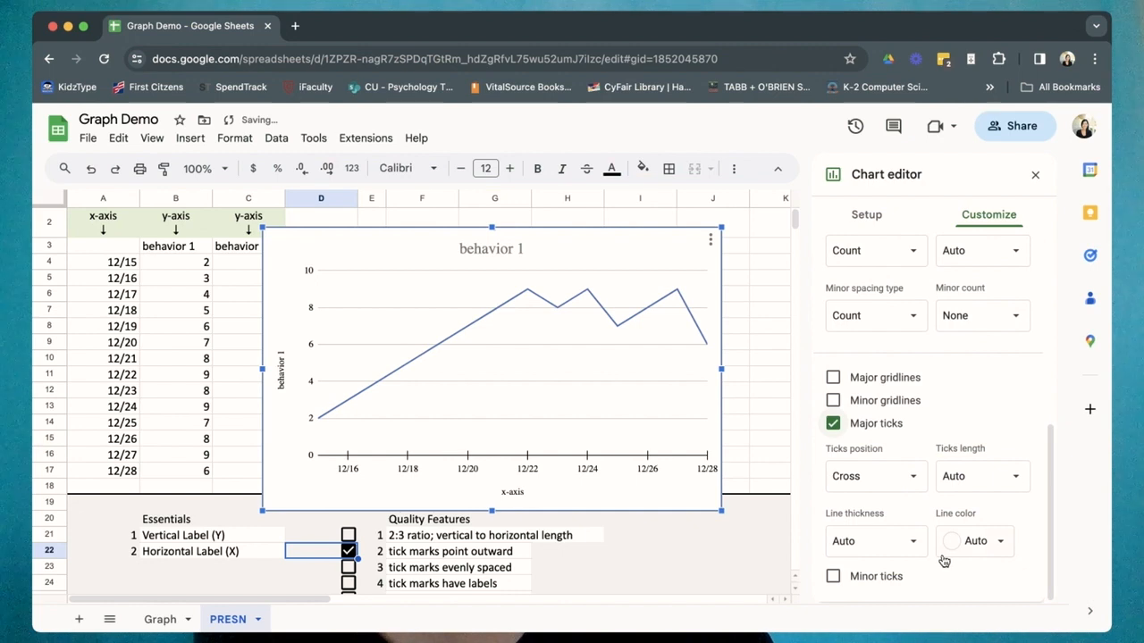
pyautogui.click(917, 480)
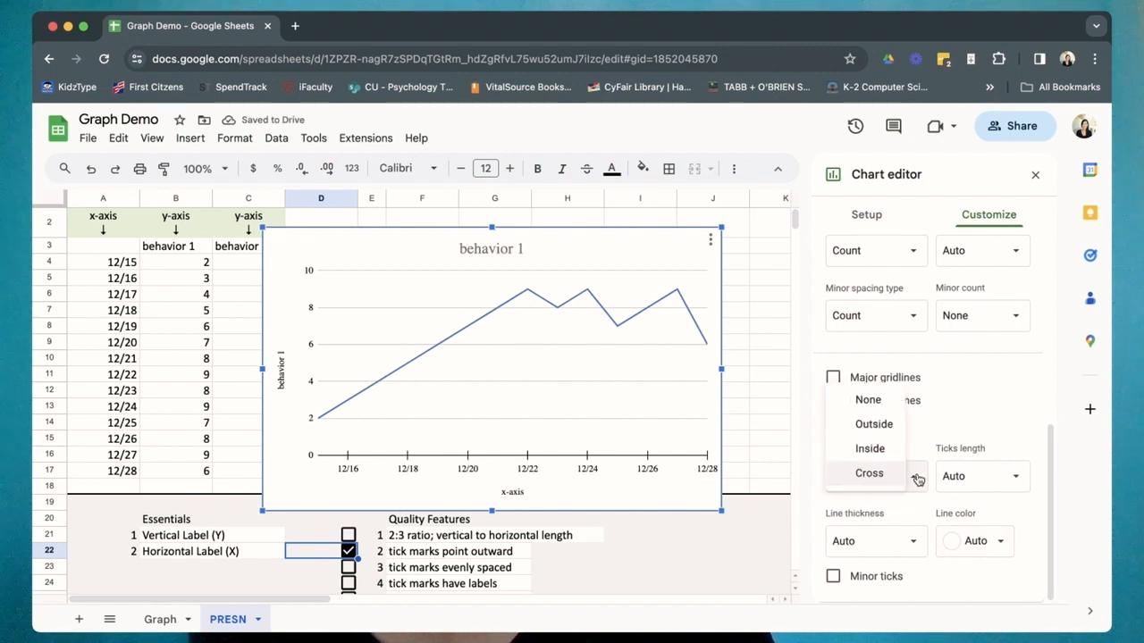
pyautogui.click(888, 426)
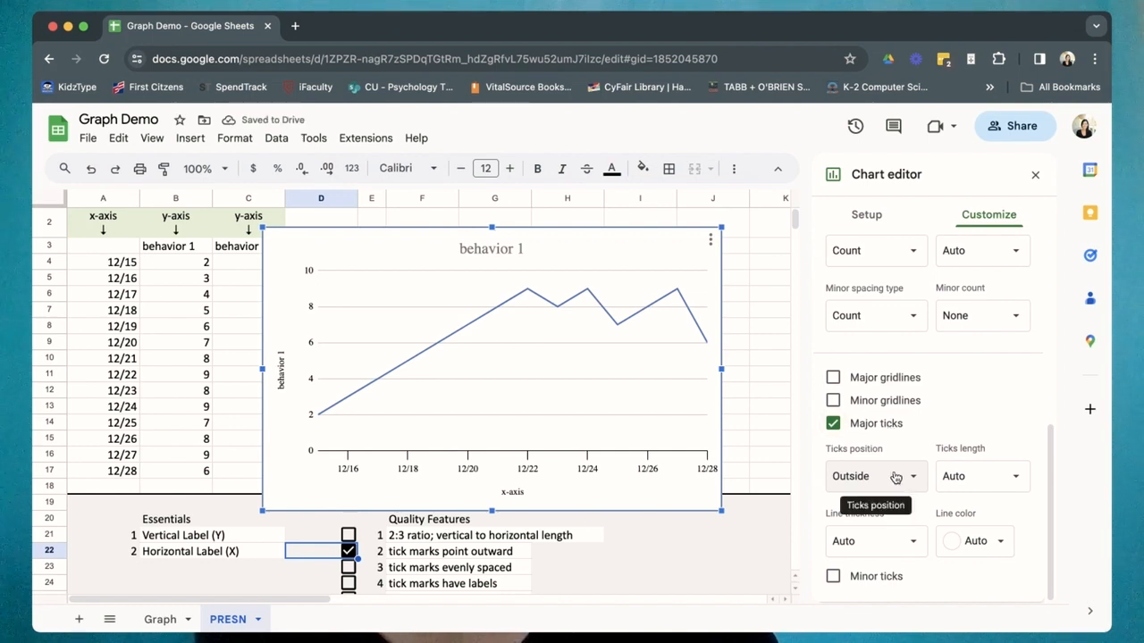
# Step: Turn off the vertical axis's major gridlines and add major ticks positioned outside
pyautogui.scroll(5, 943, 407)
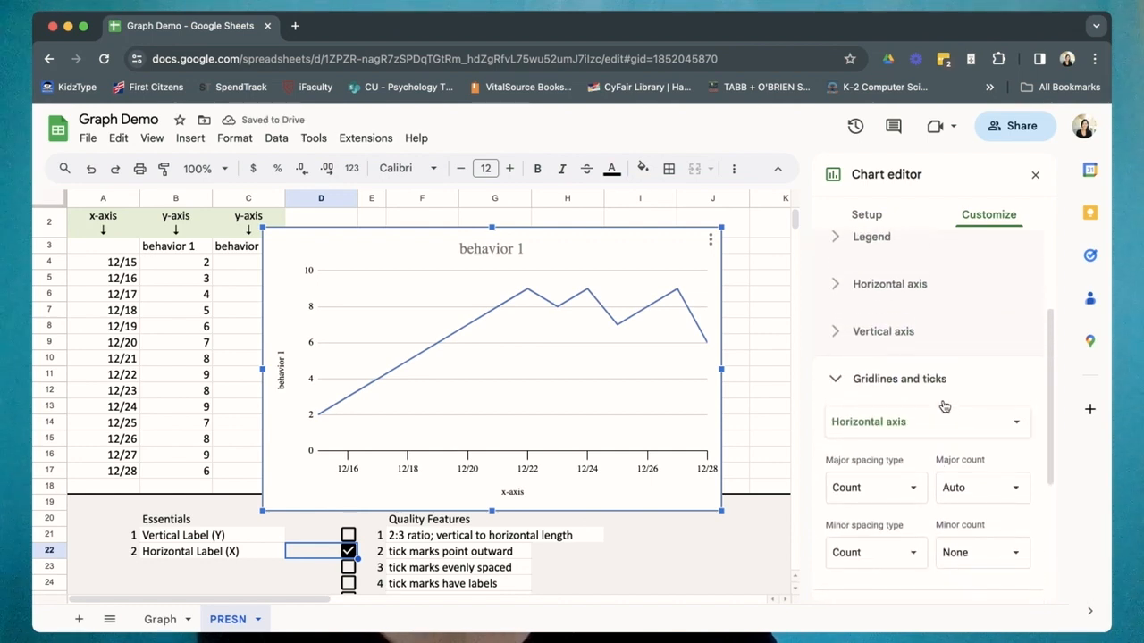
pyautogui.click(1007, 425)
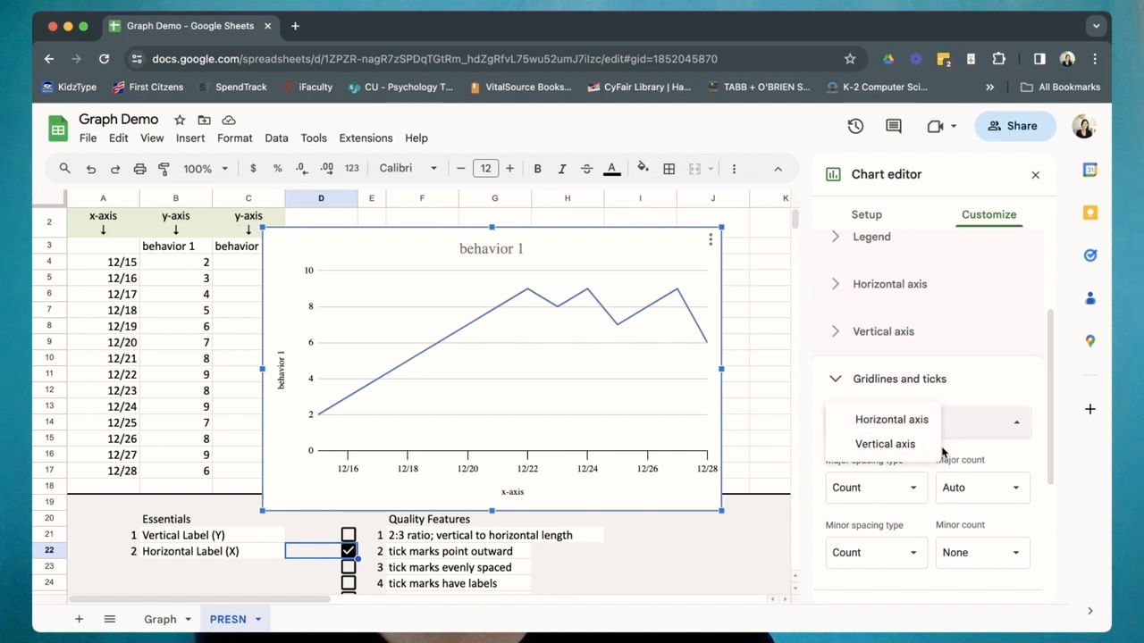
pyautogui.click(911, 449)
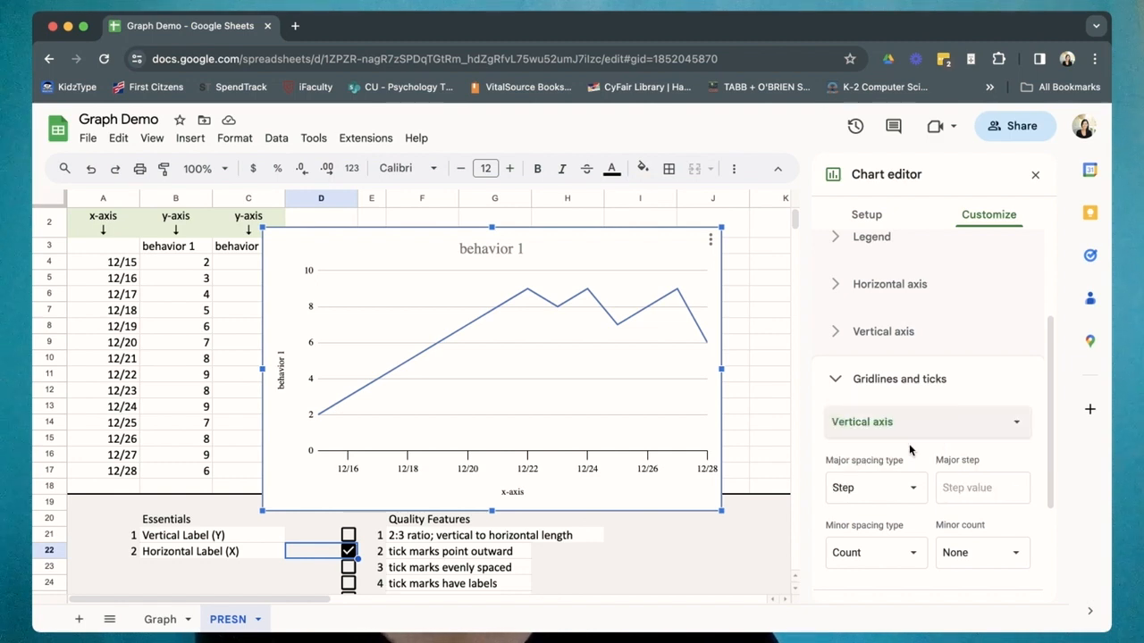
pyautogui.scroll(-1, 911, 448)
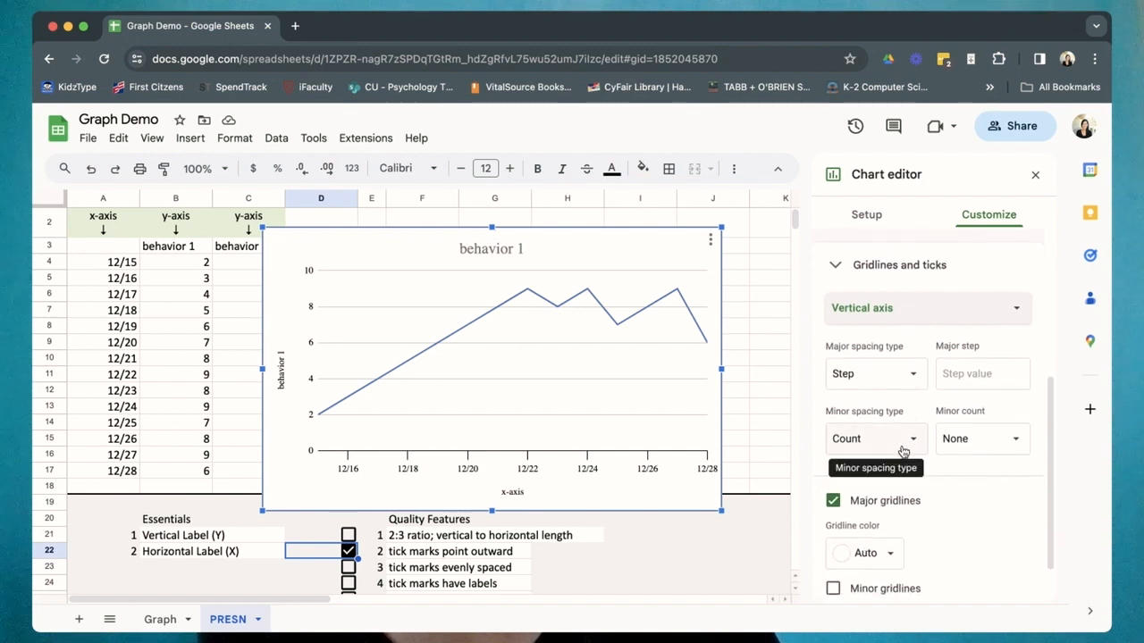
pyautogui.click(833, 502)
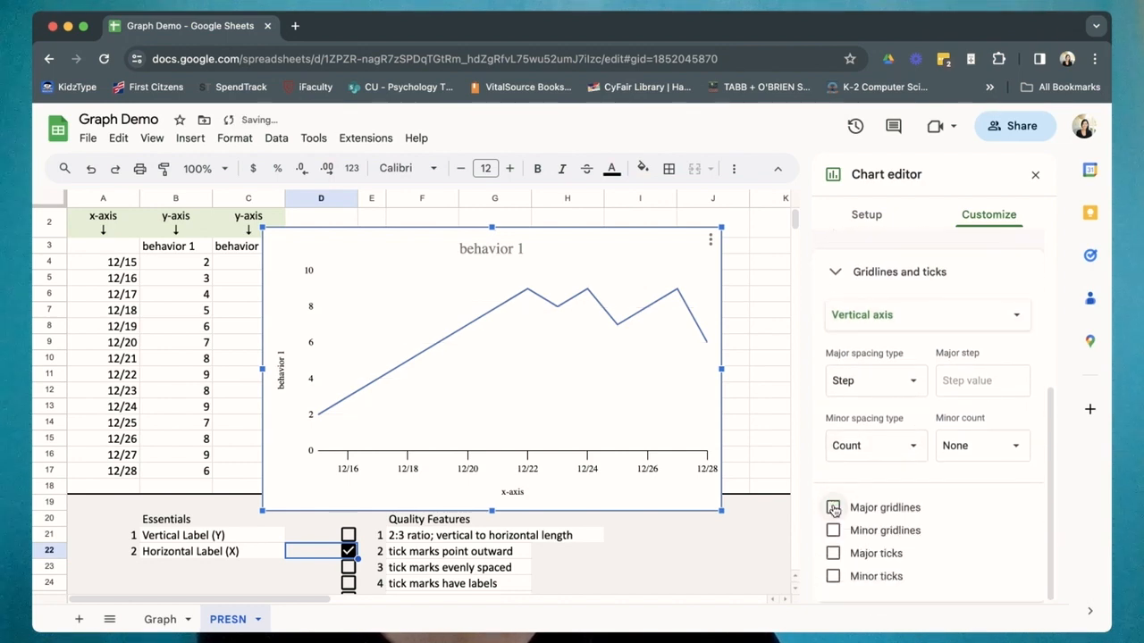
pyautogui.click(833, 554)
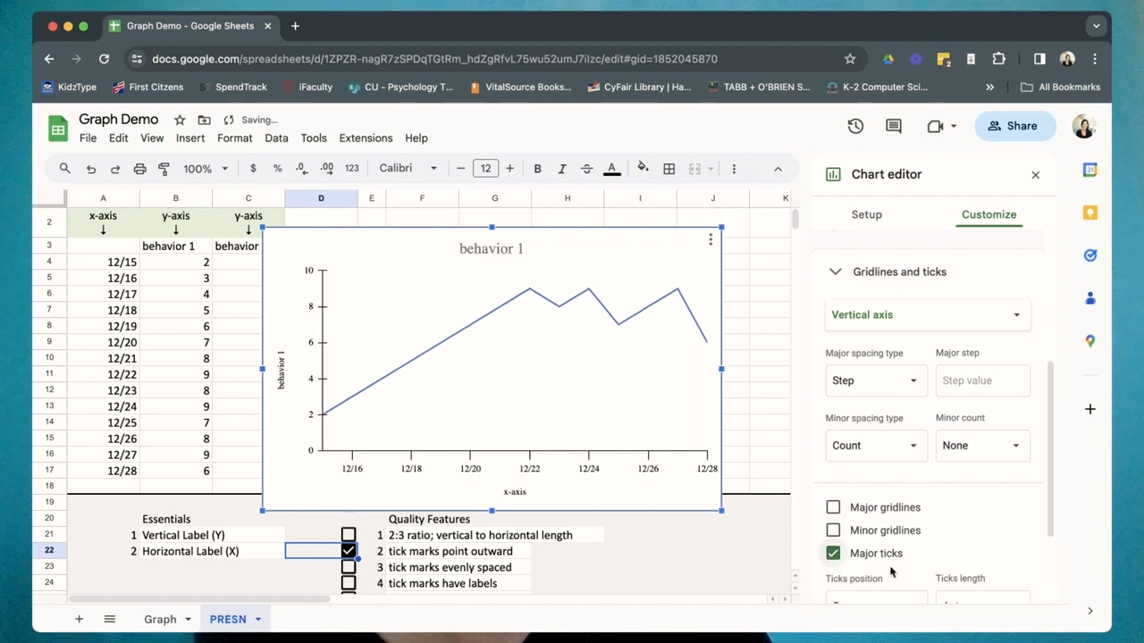
pyautogui.scroll(-3, 890, 572)
pyautogui.click(916, 476)
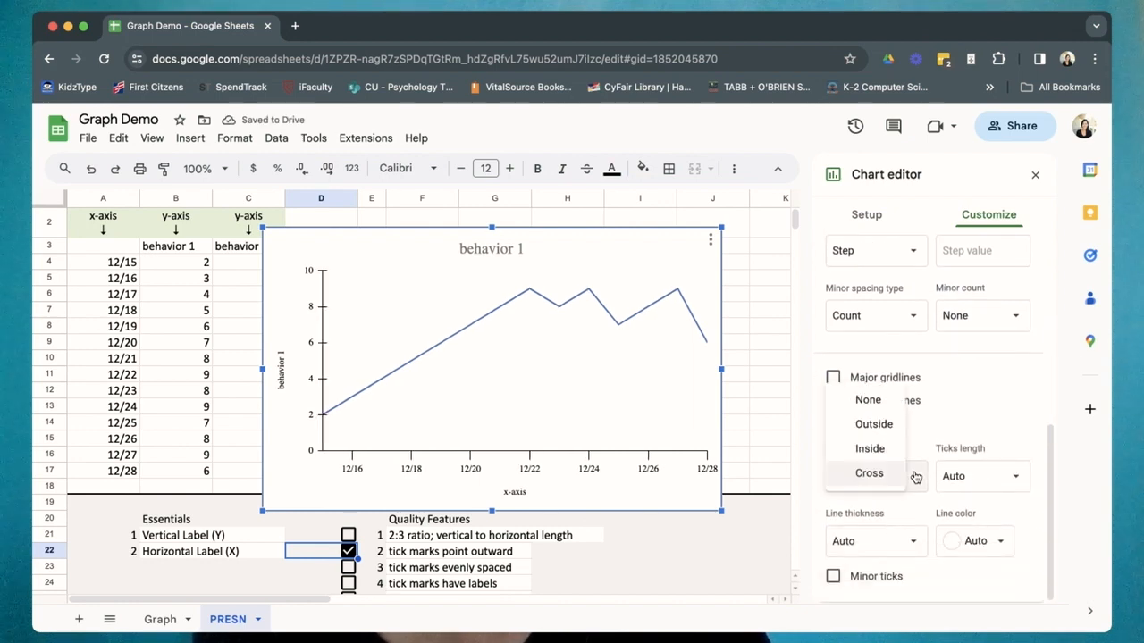
pyautogui.click(886, 424)
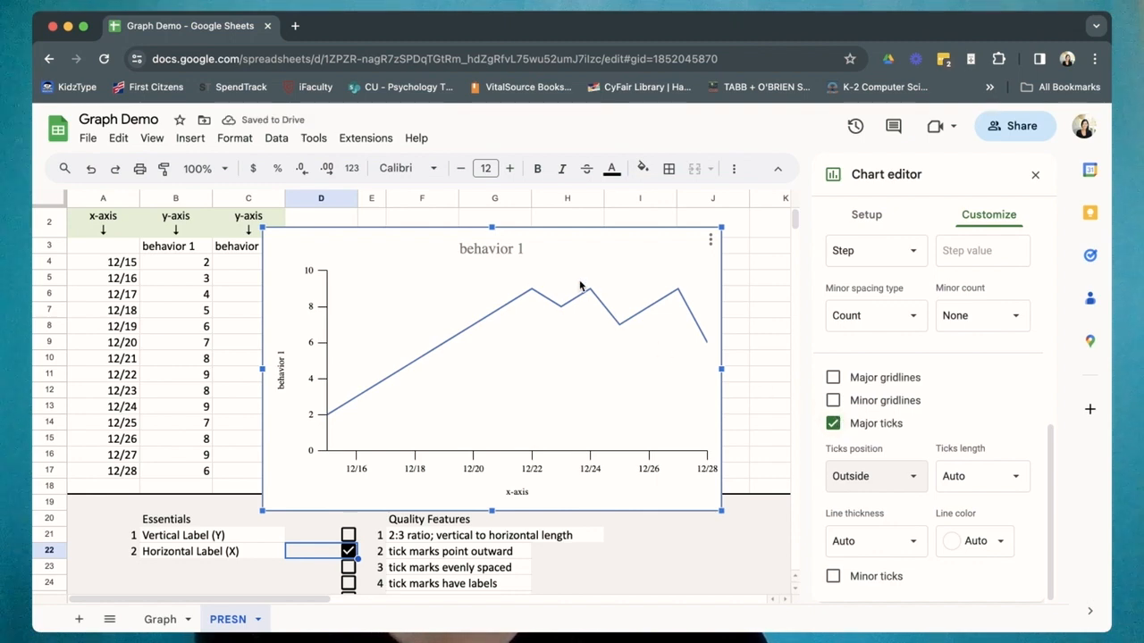
# Step: Enable aggregation for the chart's X-axis range A3:A17 so each date gets its own label
pyautogui.click(361, 473)
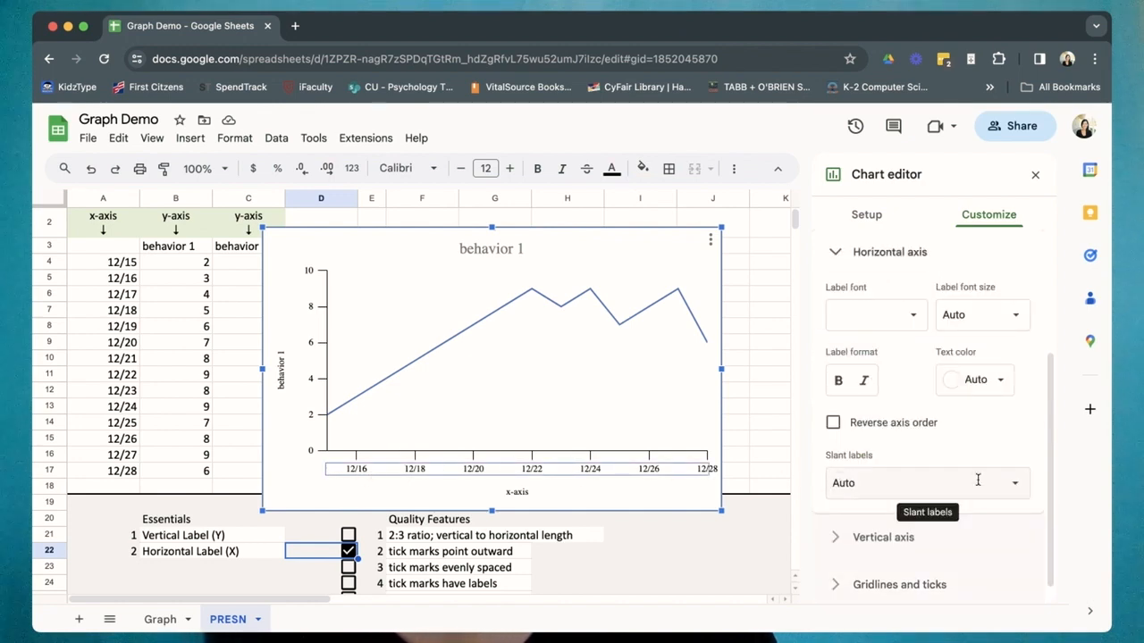
pyautogui.click(863, 221)
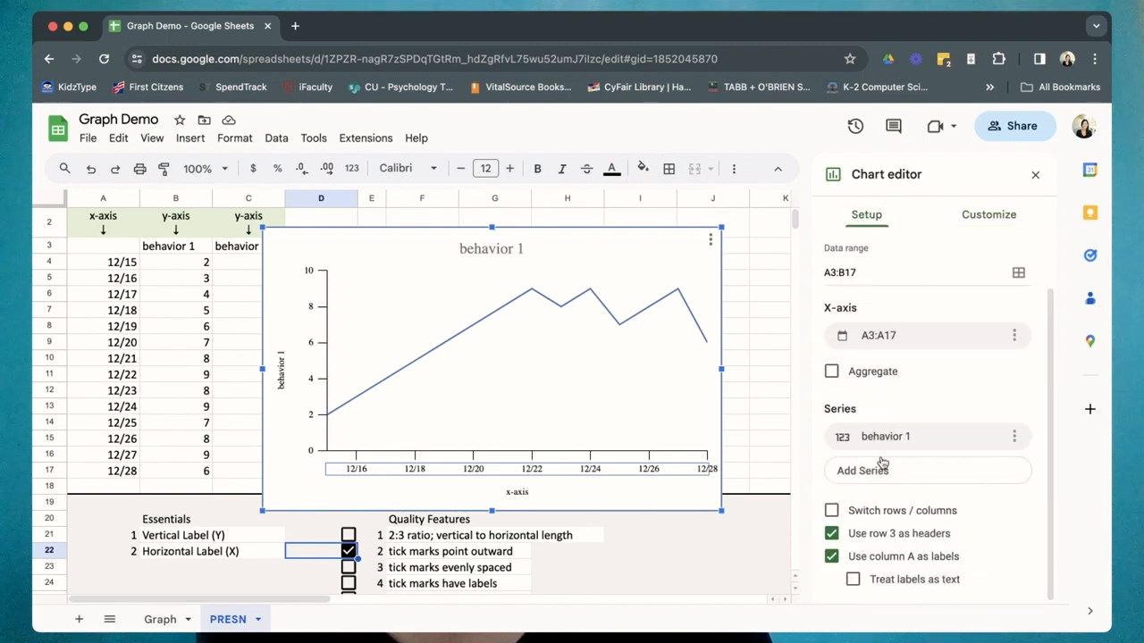
pyautogui.click(833, 372)
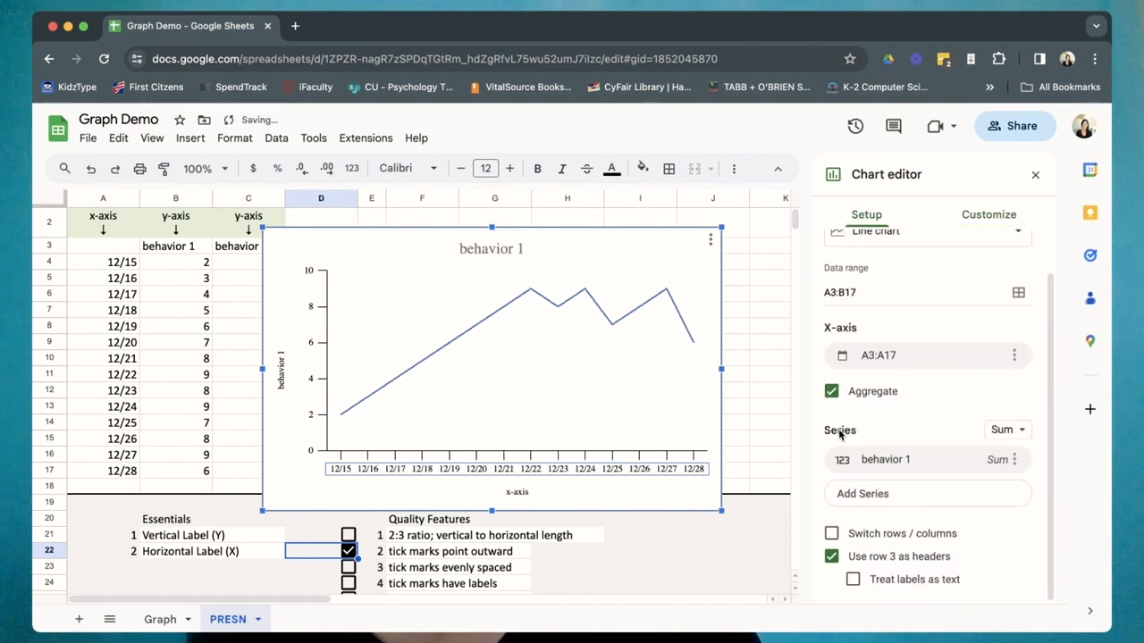
# Step: Slant the horizontal axis's date labels at 90°, trying 60° first
pyautogui.click(677, 478)
pyautogui.scroll(-3, 938, 511)
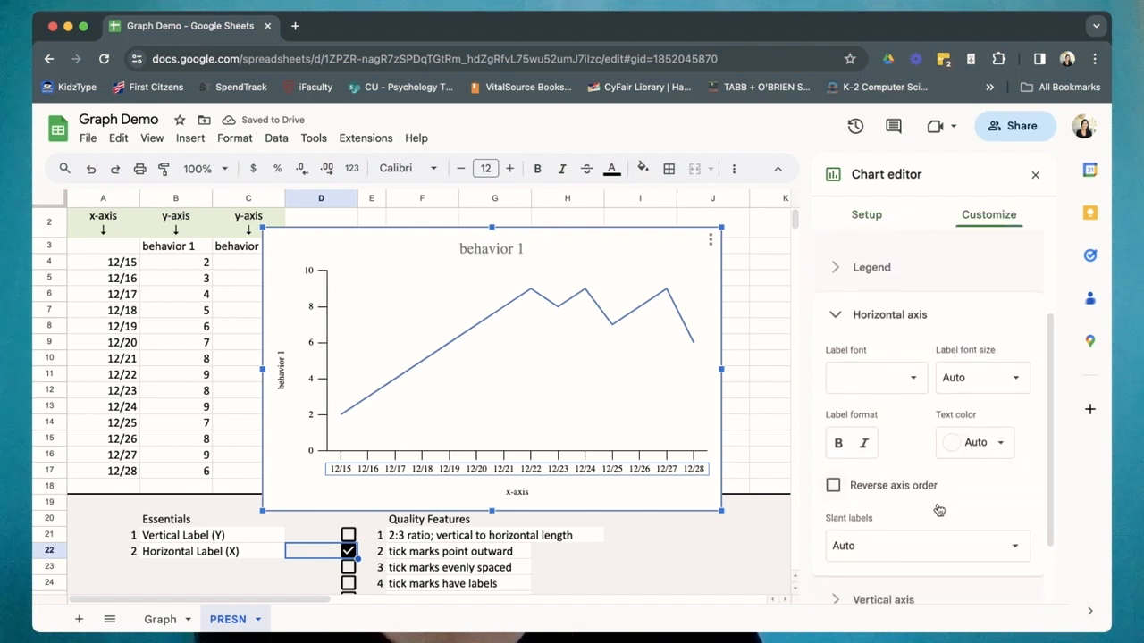
pyautogui.click(928, 462)
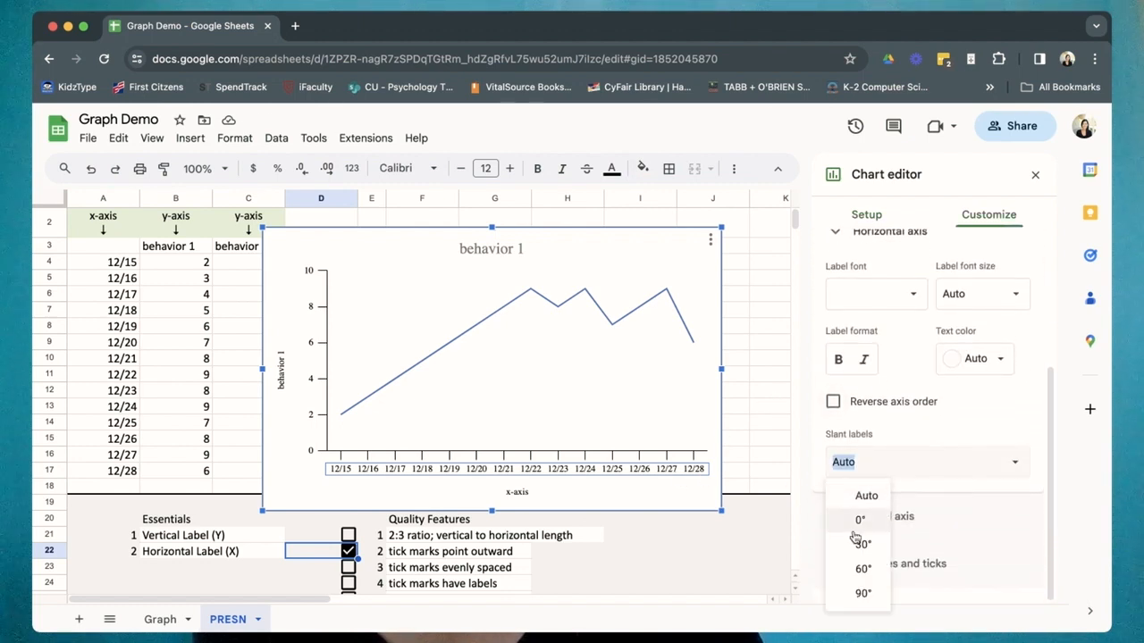
pyautogui.click(858, 577)
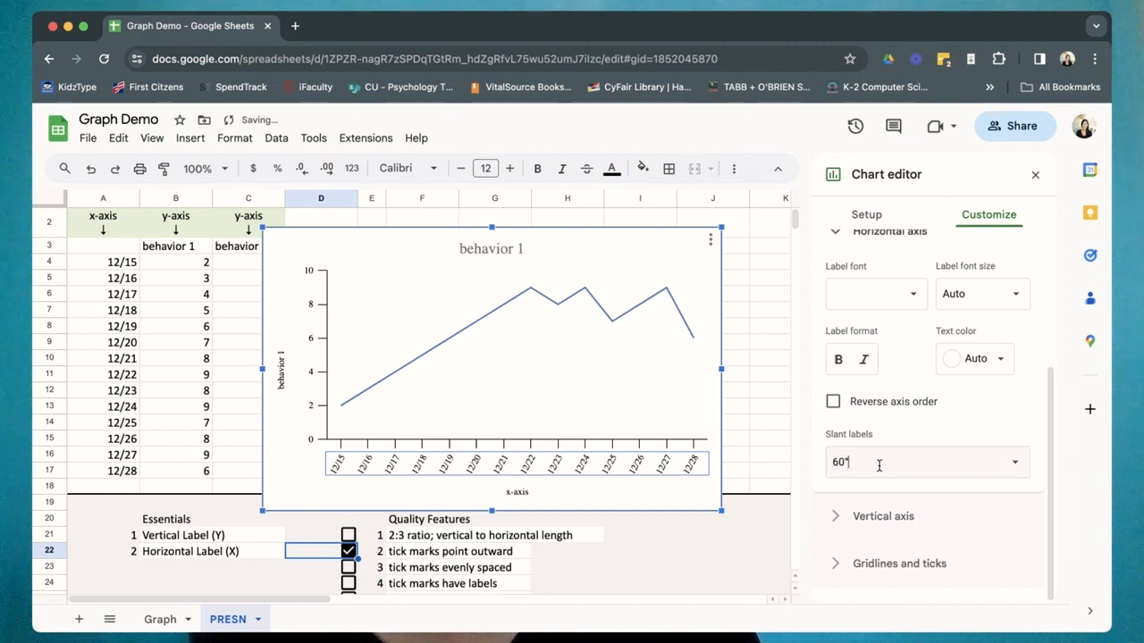
pyautogui.click(1017, 463)
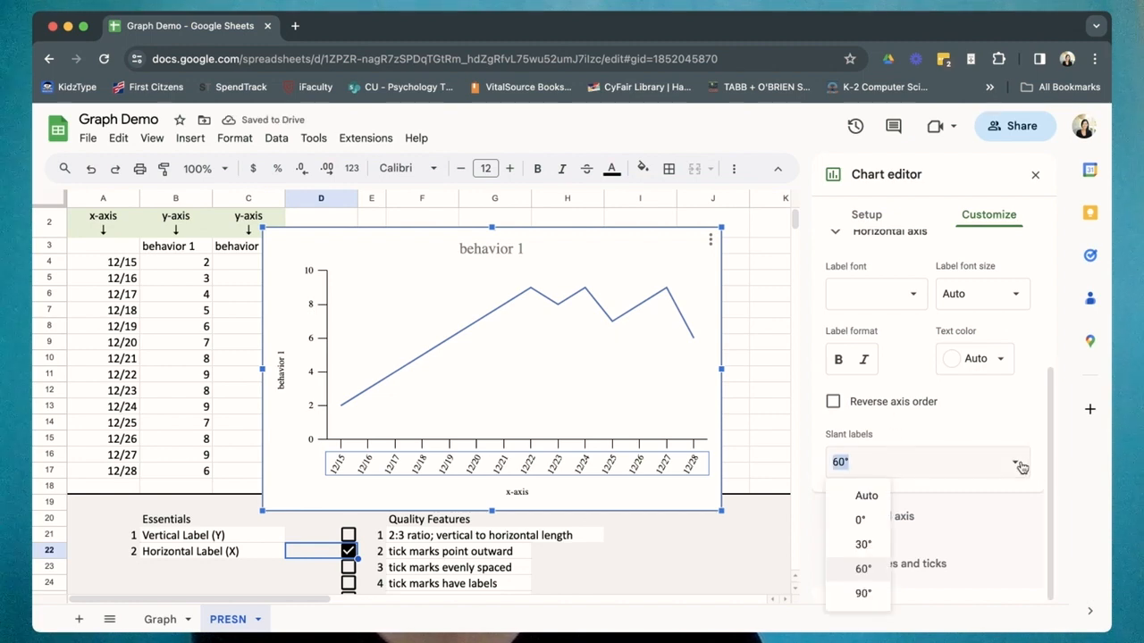
pyautogui.click(863, 594)
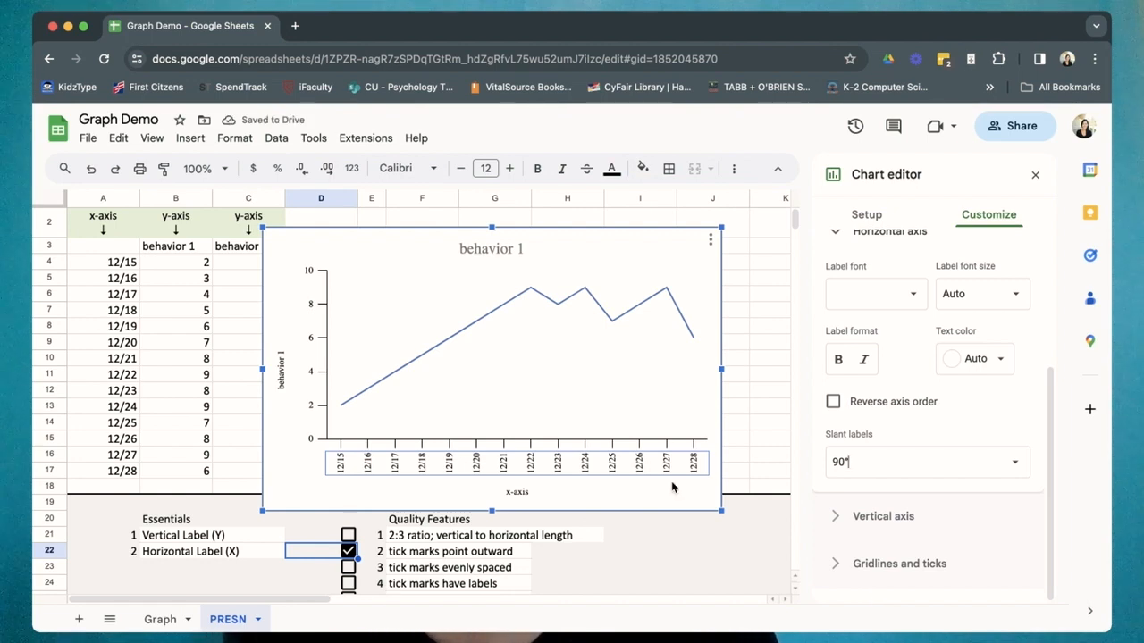
# Step: Make the behavior 1 series line black with a thickness of 2px, after trying 1px
pyautogui.click(461, 336)
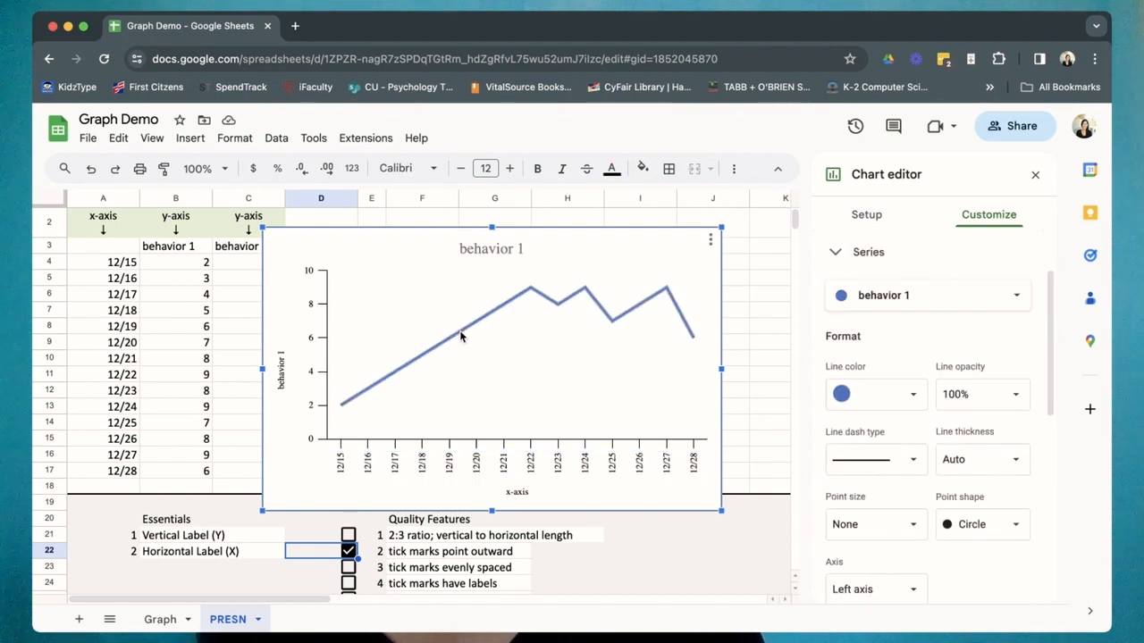
pyautogui.click(905, 394)
pyautogui.click(842, 157)
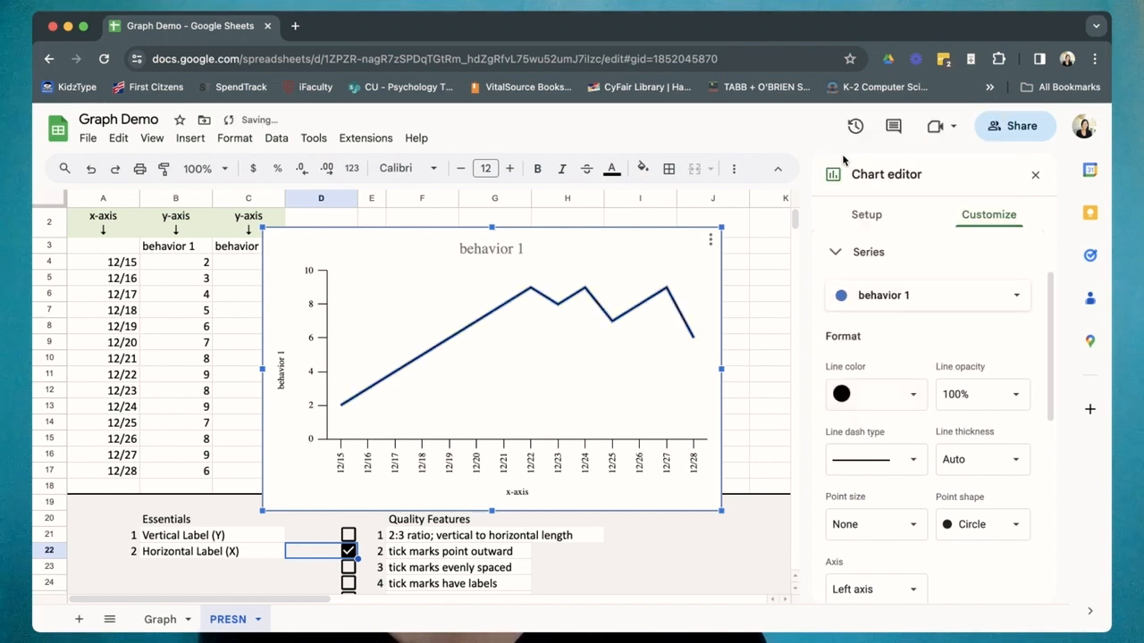
pyautogui.click(1016, 459)
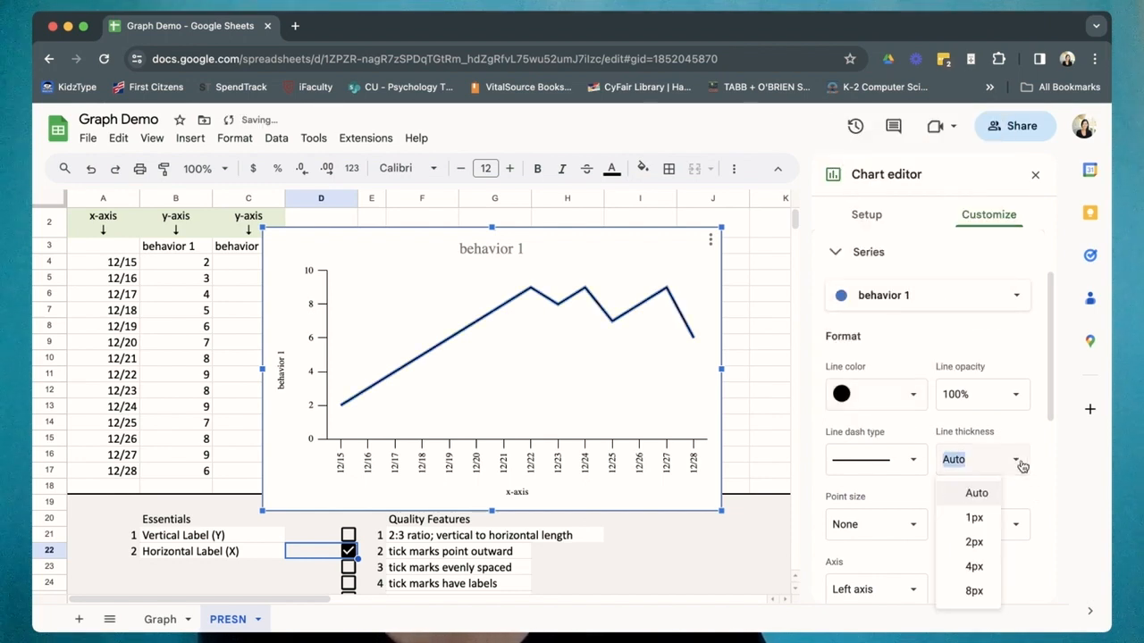
pyautogui.click(973, 518)
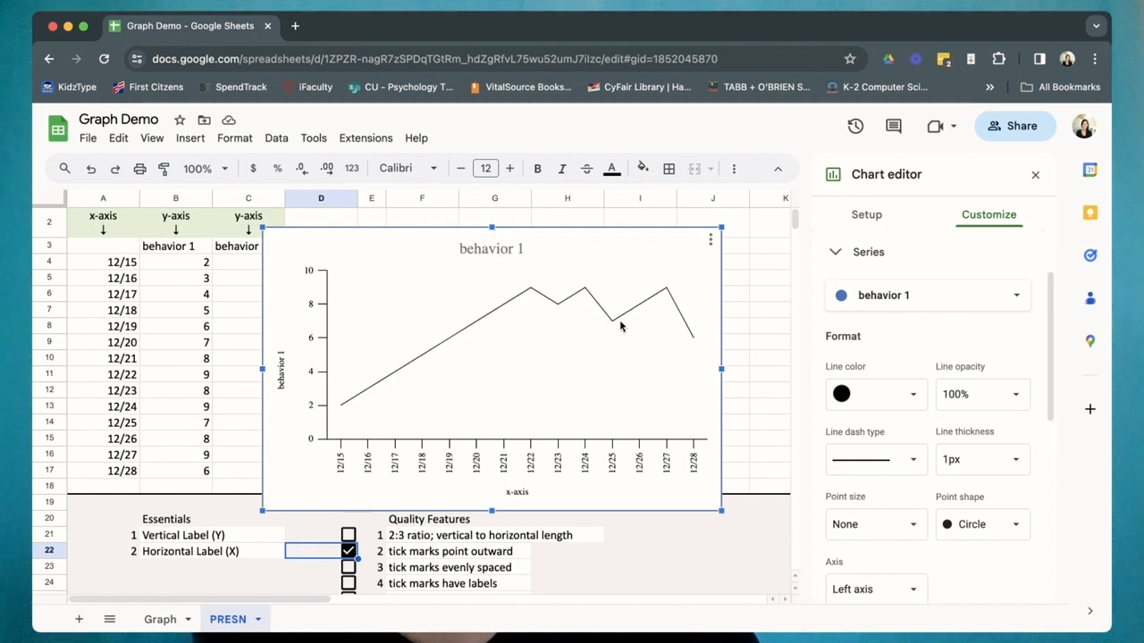
pyautogui.click(1016, 461)
pyautogui.click(972, 541)
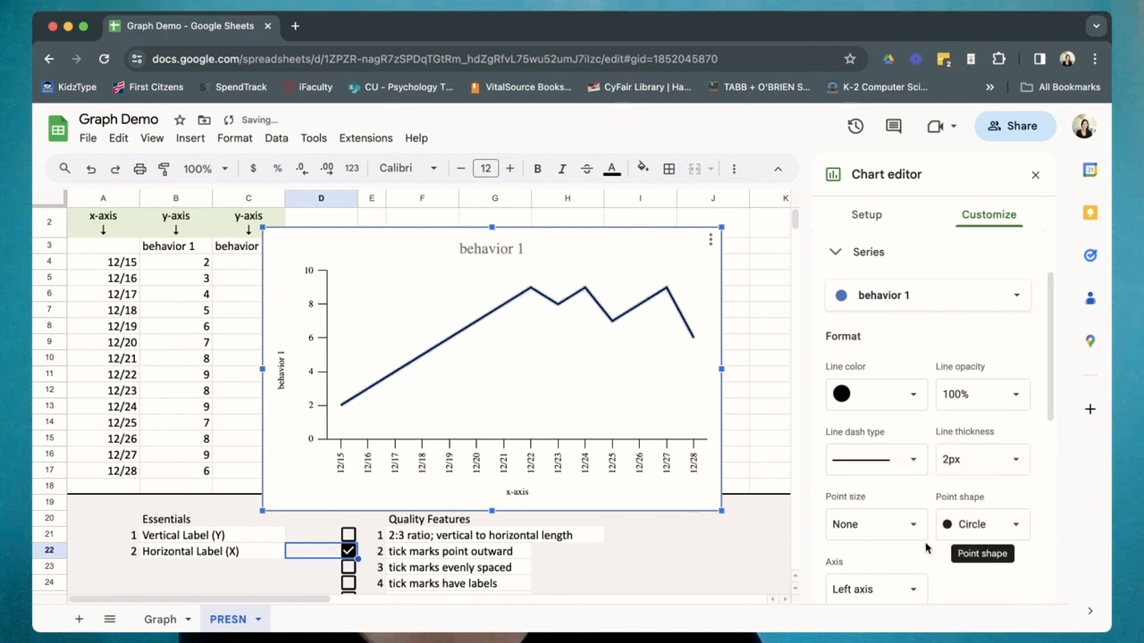
# Step: Set the behavior 1 series' point size to 5px with circle points, trying 2px first
pyautogui.scroll(-1, 927, 558)
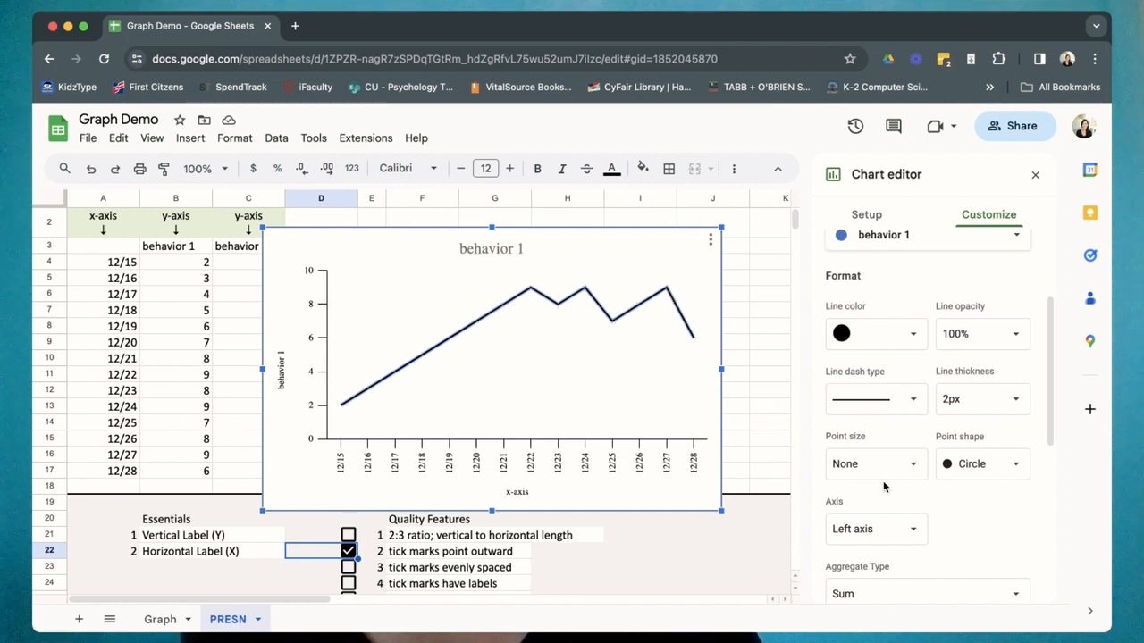
pyautogui.click(916, 465)
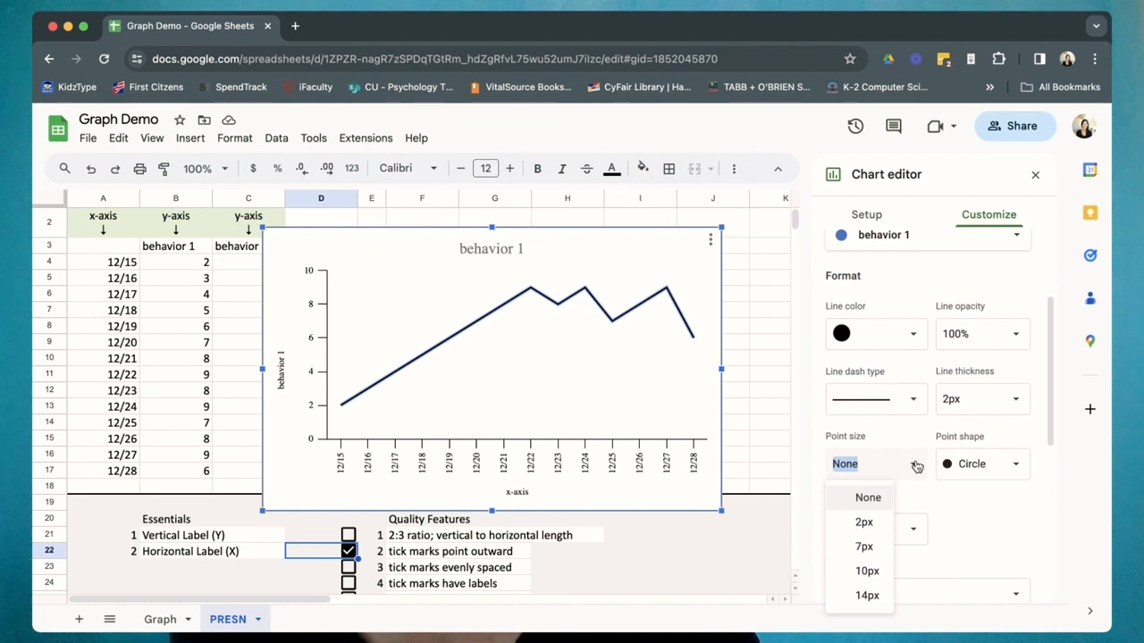
pyautogui.click(864, 523)
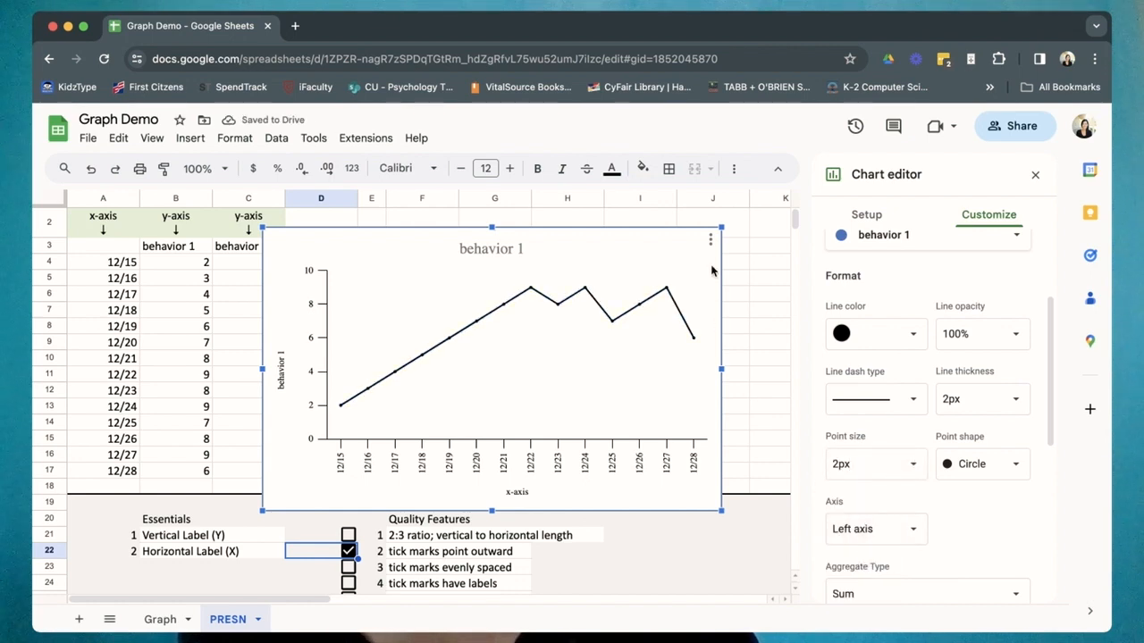
pyautogui.click(836, 461)
pyautogui.write('5')
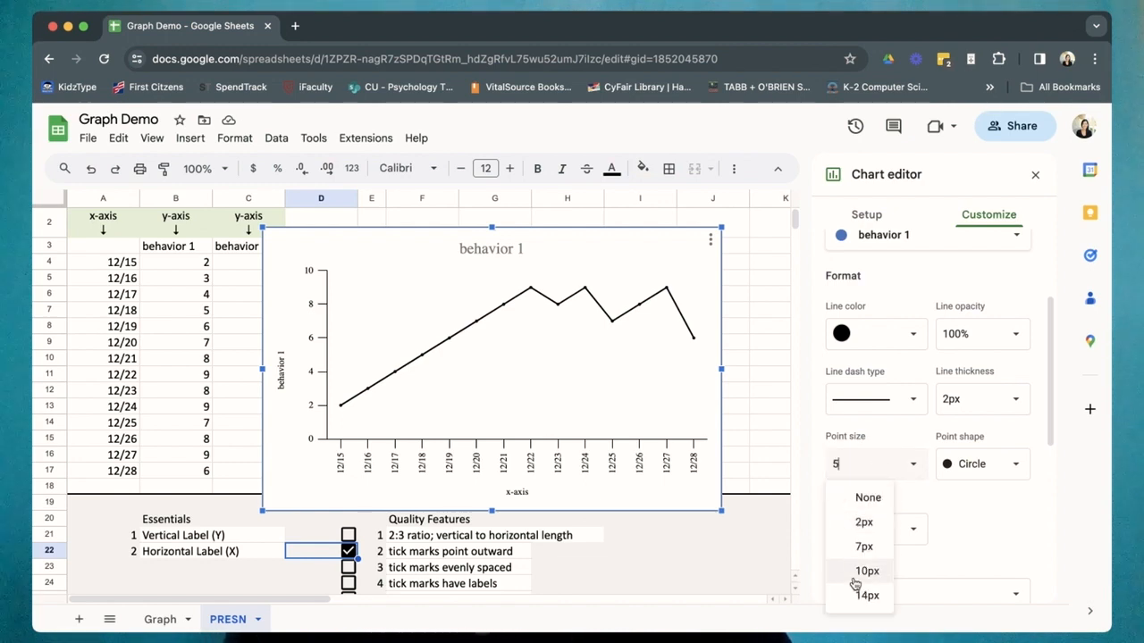
pyautogui.press('Return')
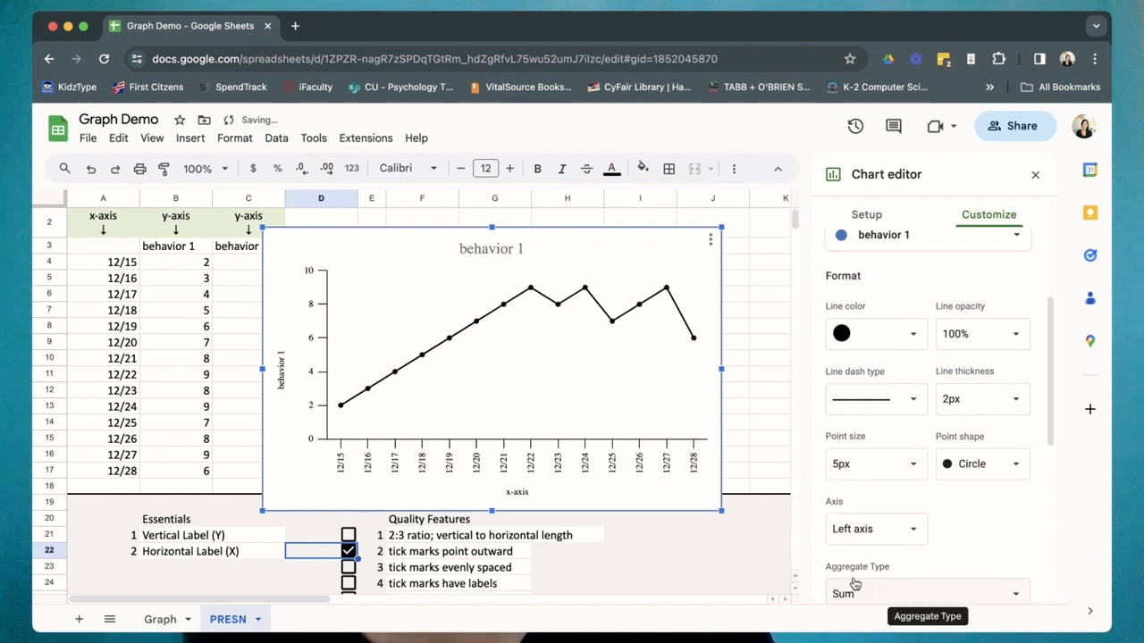
# Step: Change the chart's horizontal axis title to "Date"
pyautogui.click(524, 496)
pyautogui.click(523, 493)
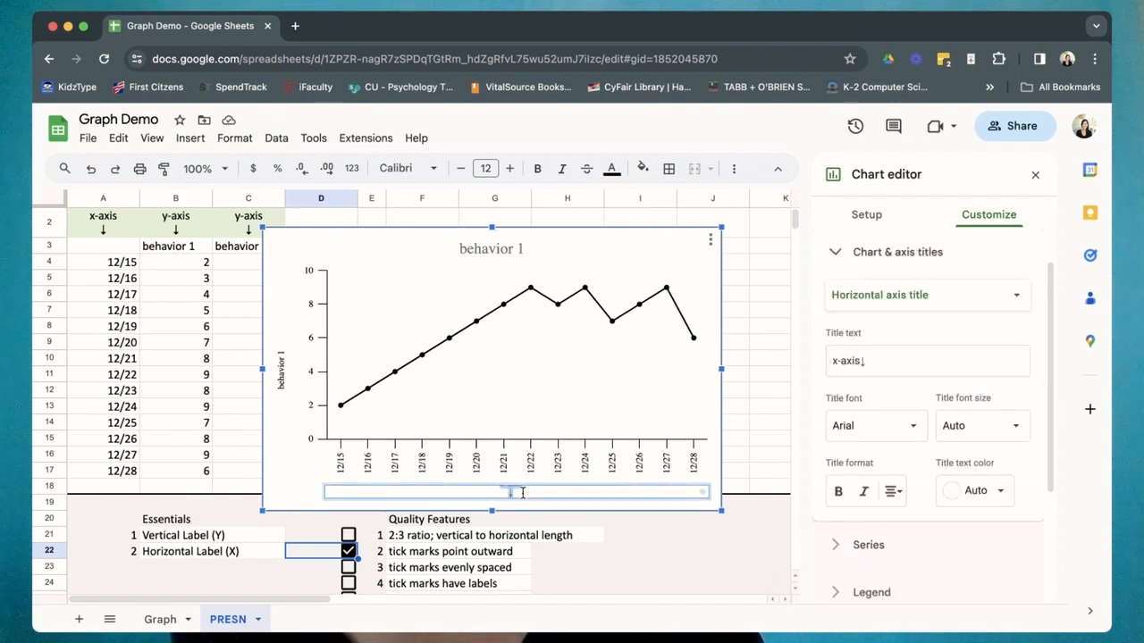
pyautogui.press('BackSpace')
pyautogui.write('Date')
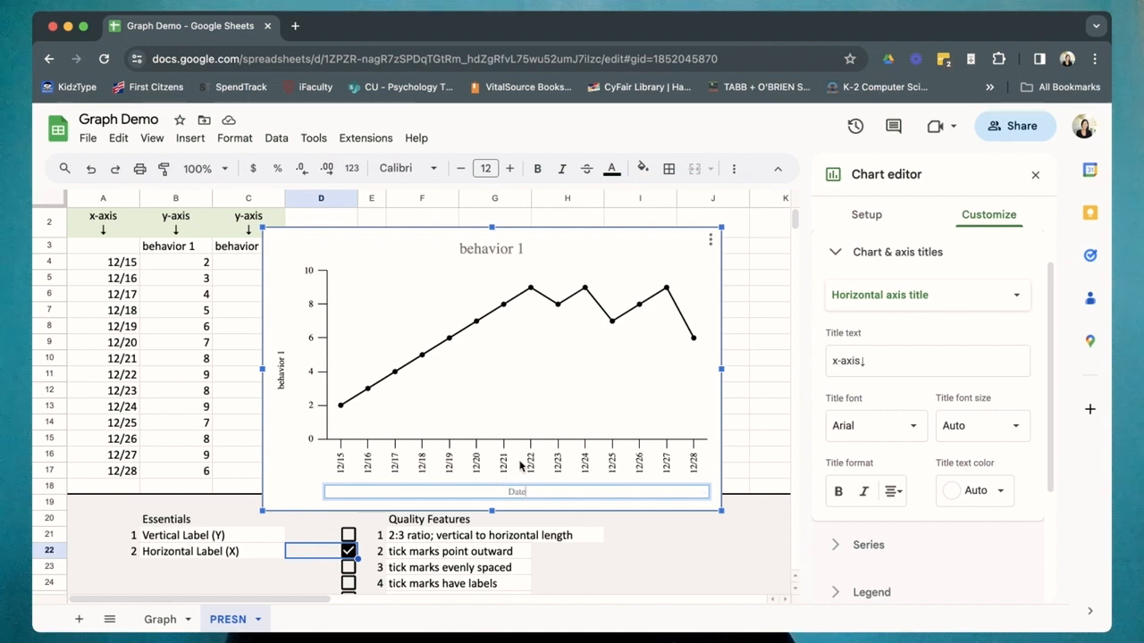
pyautogui.press('Return')
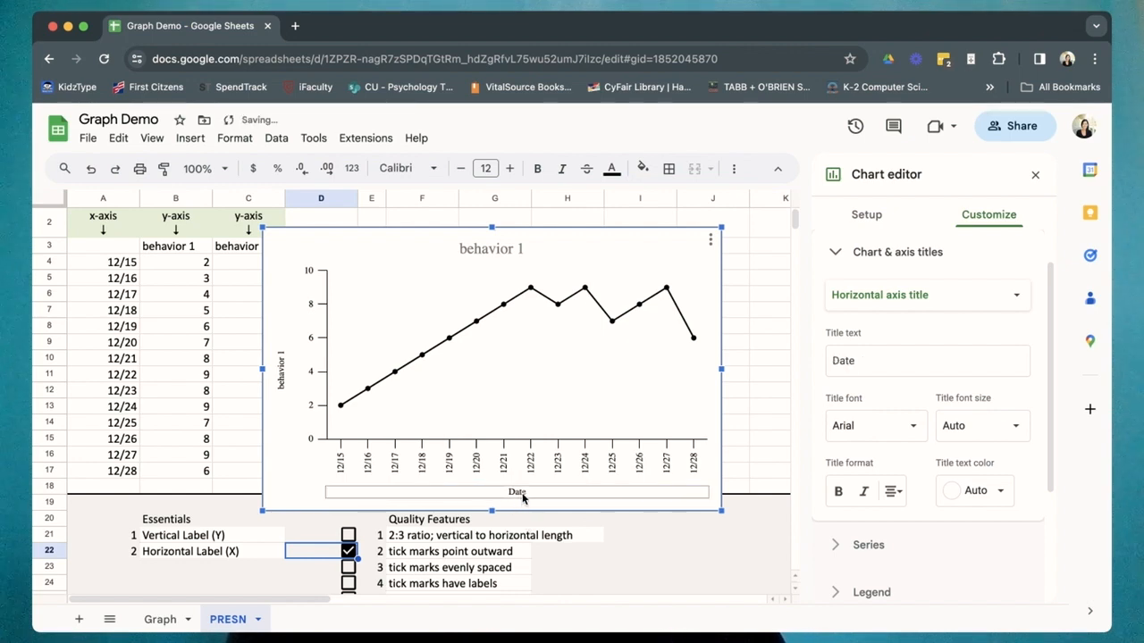
# Step: Change the chart's vertical axis title to "counts"
pyautogui.click(280, 369)
pyautogui.click(281, 365)
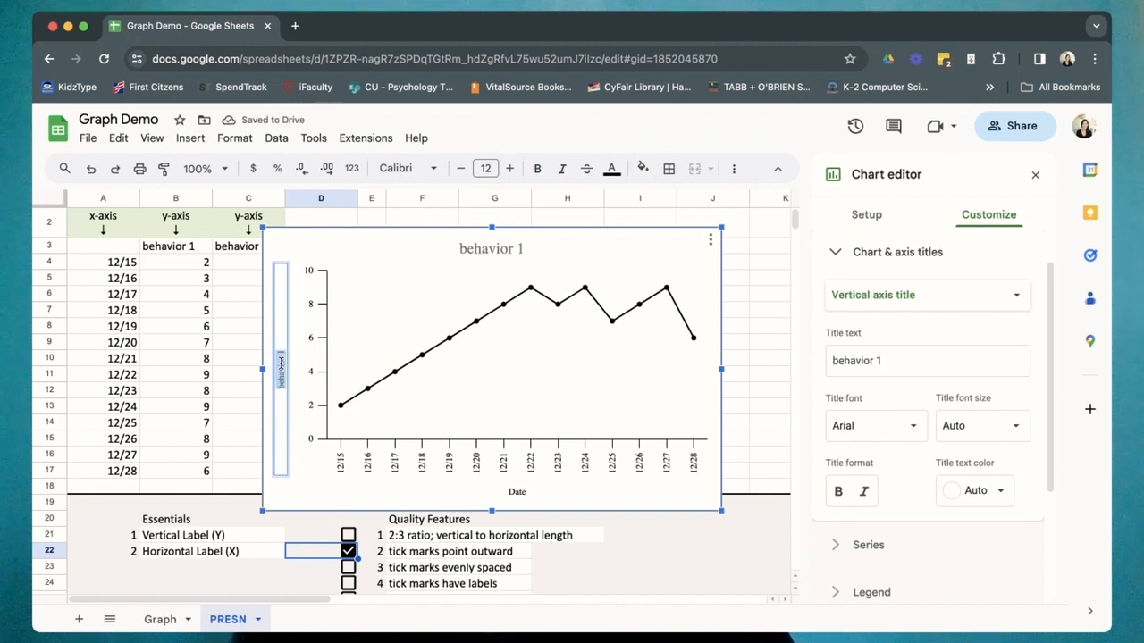
pyautogui.write('counts')
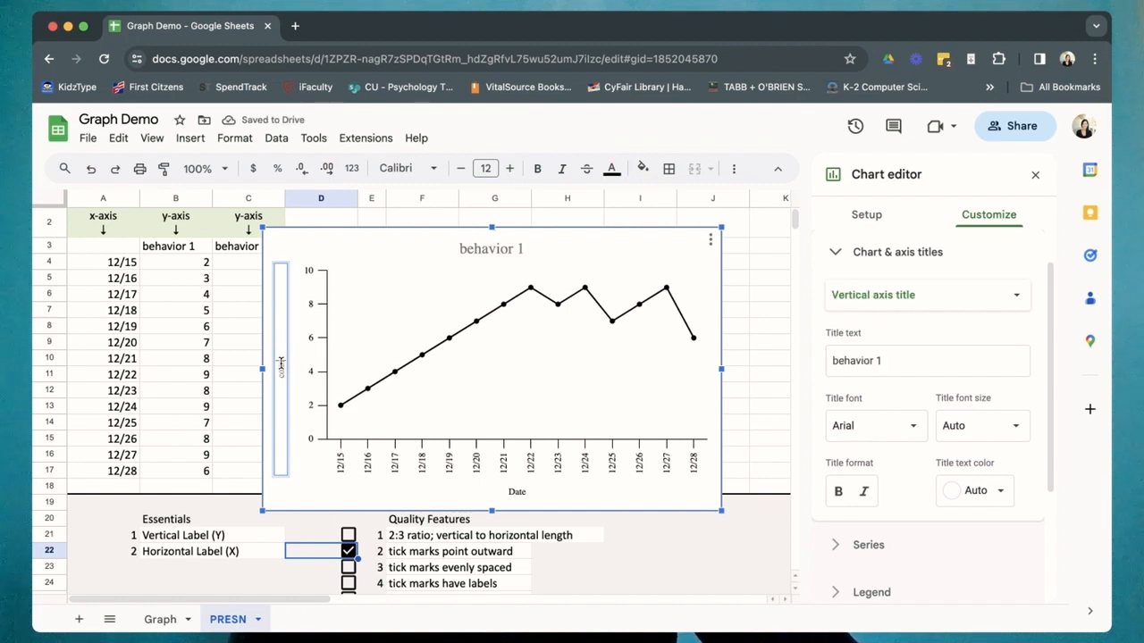
pyautogui.press('Return')
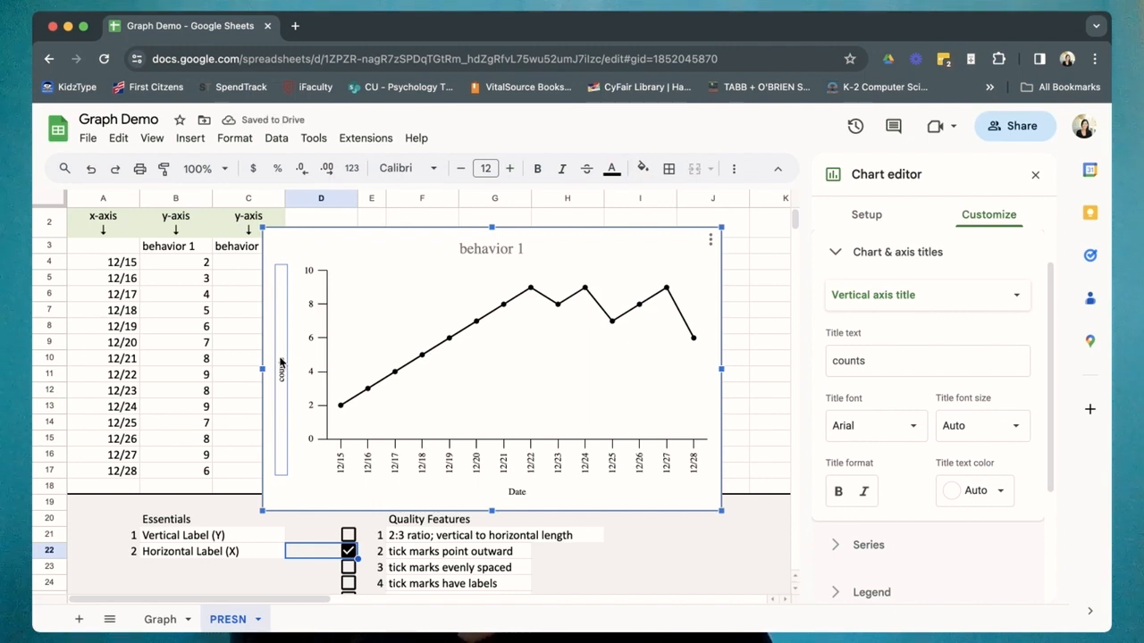
# Step: Check off quality features 3 to 6: tick marks evenly spaced, tick marks have labels, data points clearly visible and data paths clearly visible
pyautogui.scroll(-1, 321, 549)
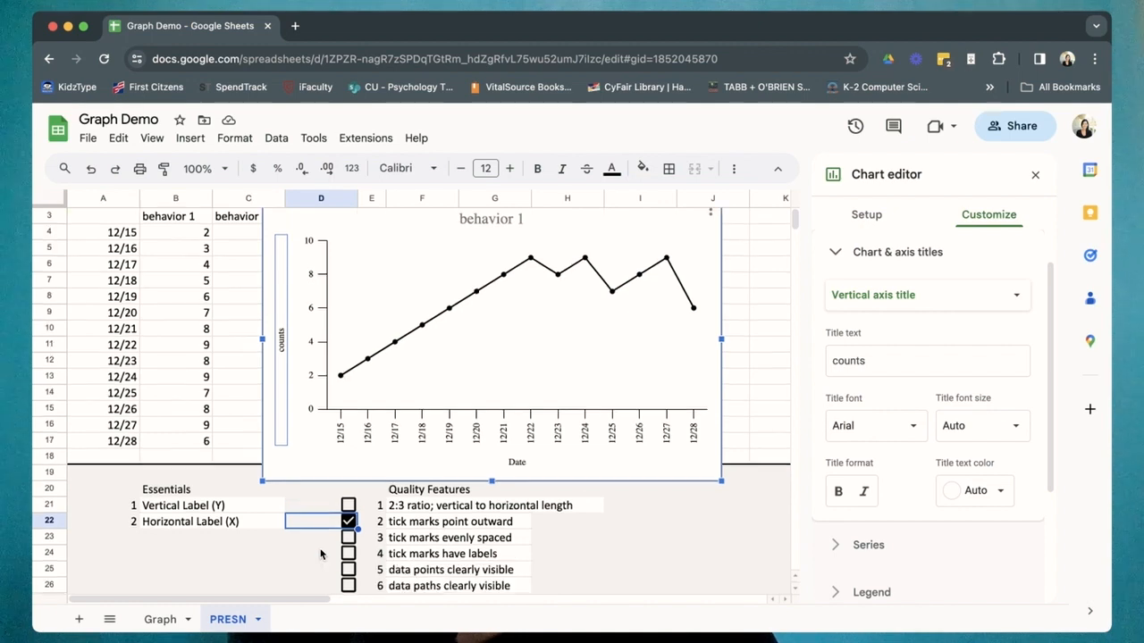
pyautogui.click(348, 539)
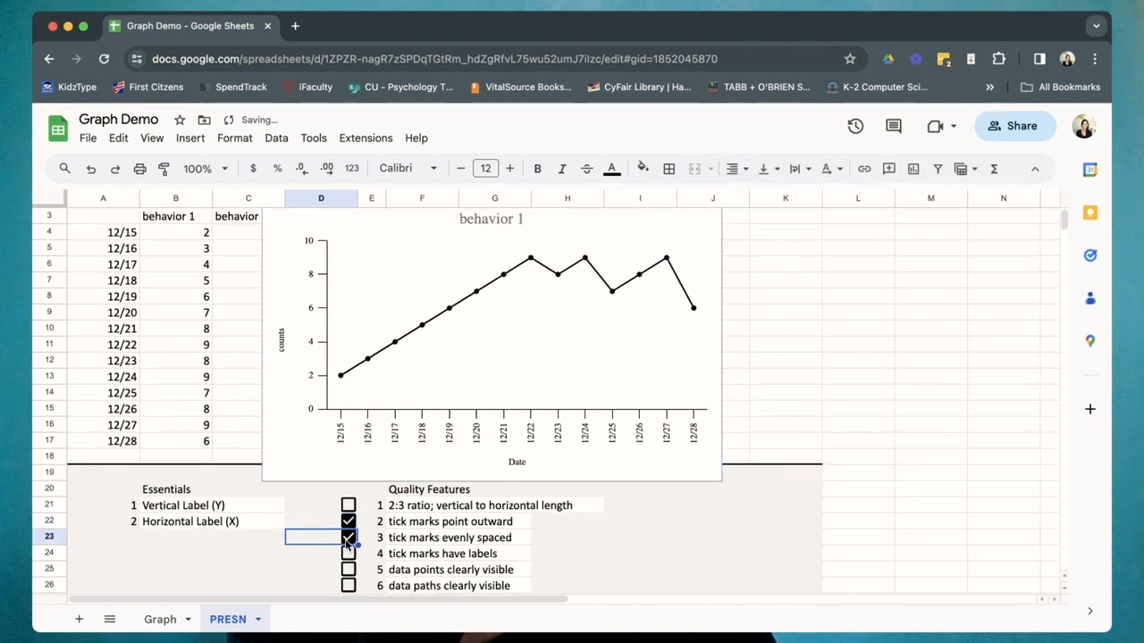
pyautogui.click(348, 554)
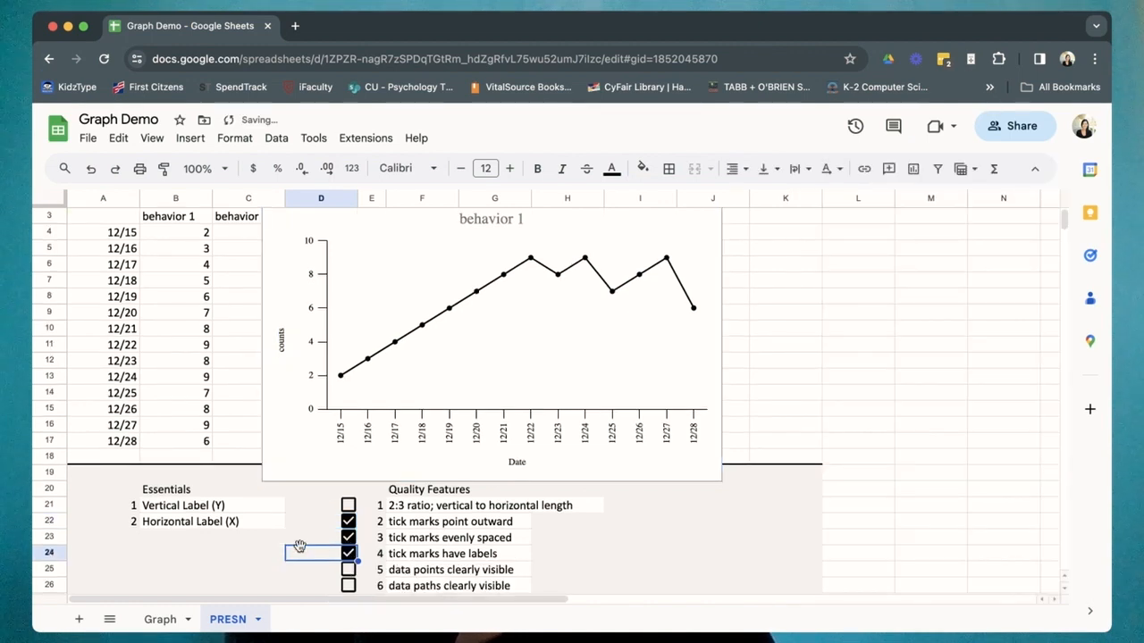
pyautogui.scroll(-1, 302, 550)
pyautogui.click(349, 553)
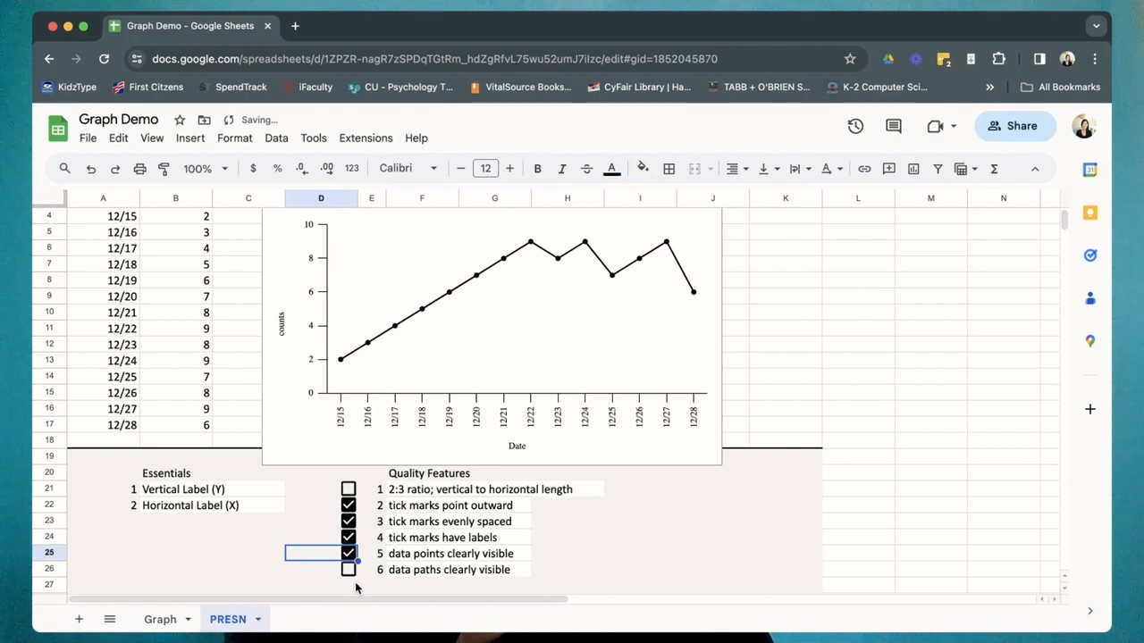
pyautogui.click(348, 570)
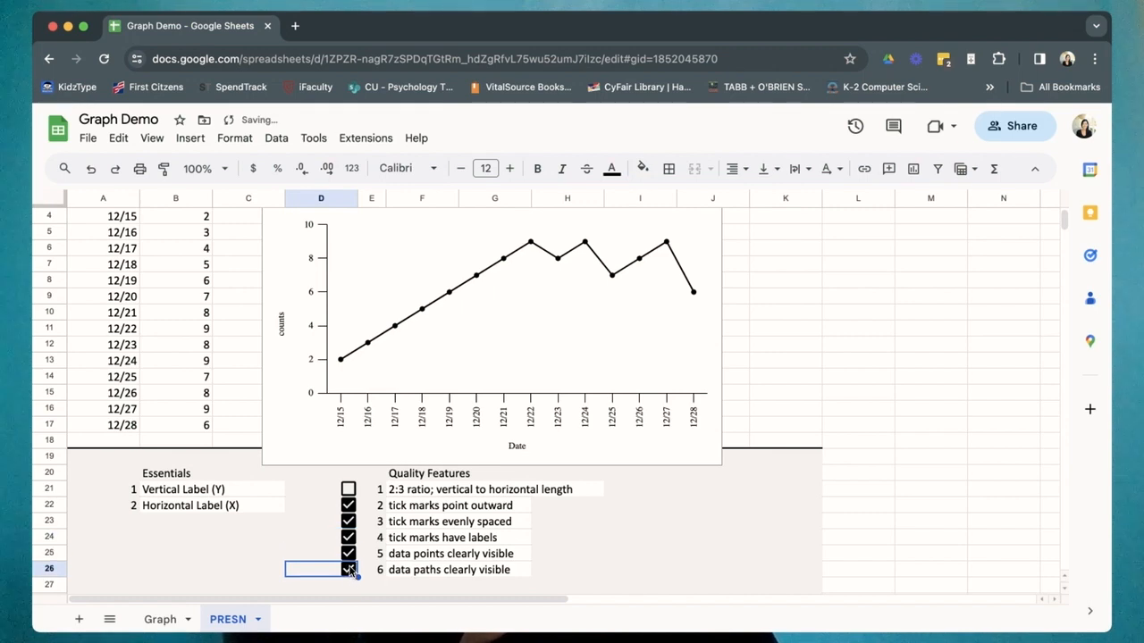
# Step: Move the chart beside the data table so that it no longer covers the behavior 2 column, and deselect it
pyautogui.scroll(1, 348, 570)
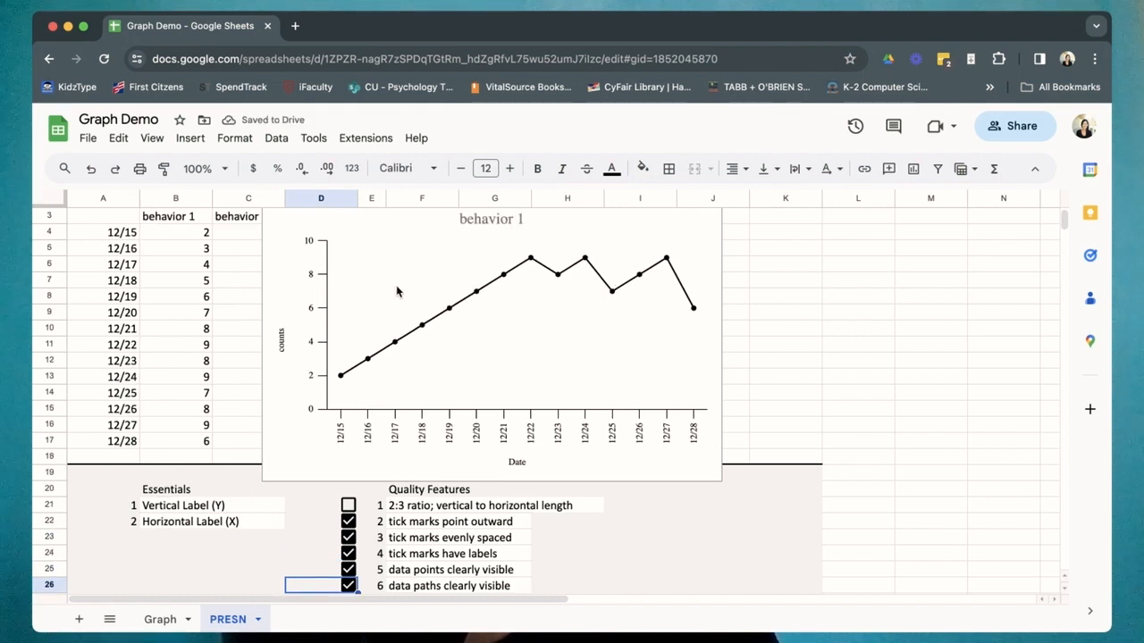
pyautogui.click(302, 241)
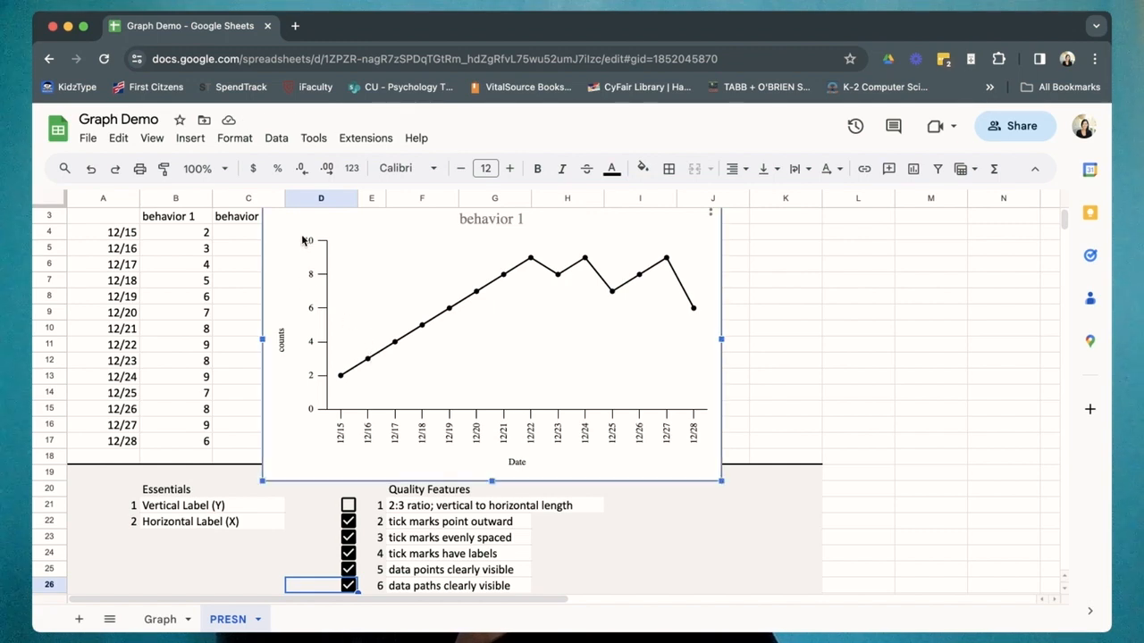
pyautogui.scroll(2, 302, 239)
pyautogui.moveTo(318, 260); pyautogui.dragTo(380, 235)
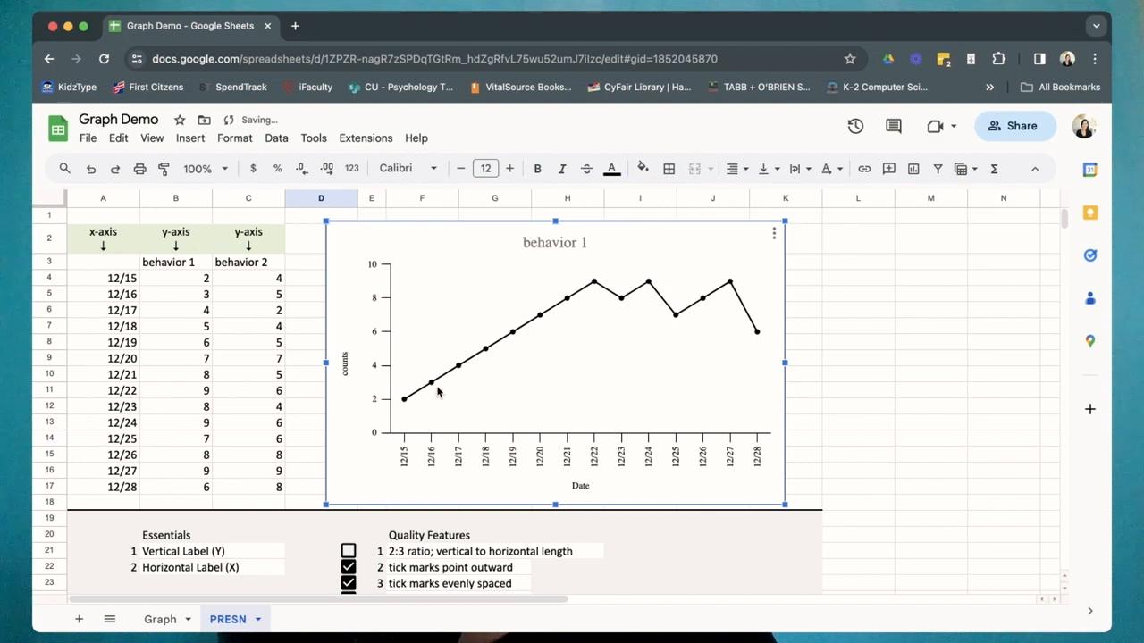
pyautogui.click(108, 268)
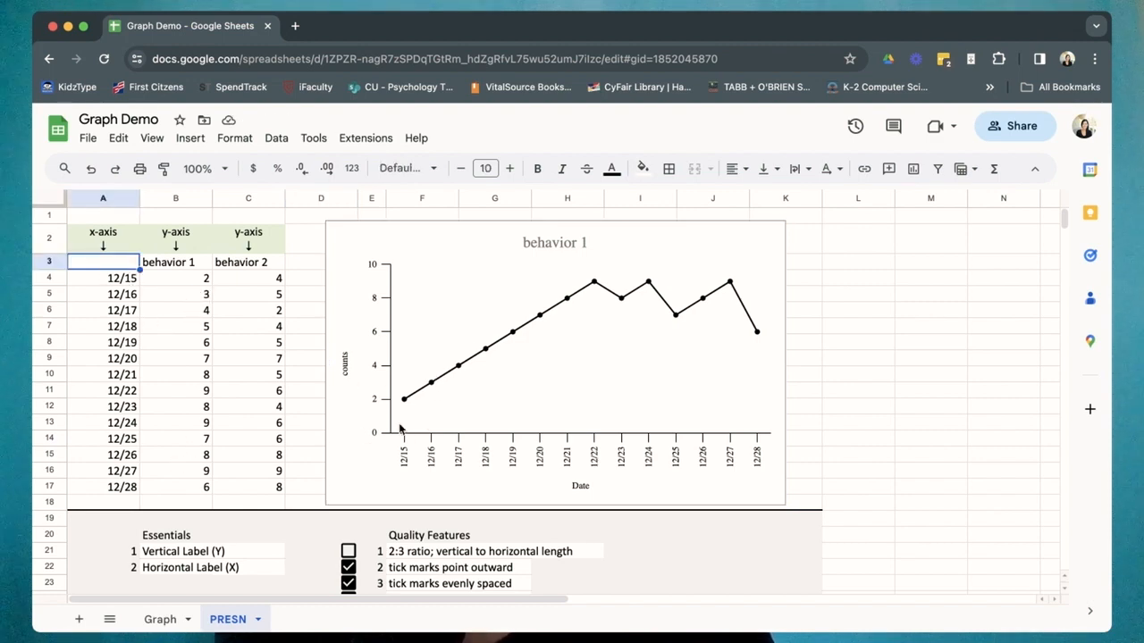
# Step: Add the behavior 2 data in C3:C17 to the line chart as a second series
pyautogui.click(546, 319)
pyautogui.rightClick(546, 319)
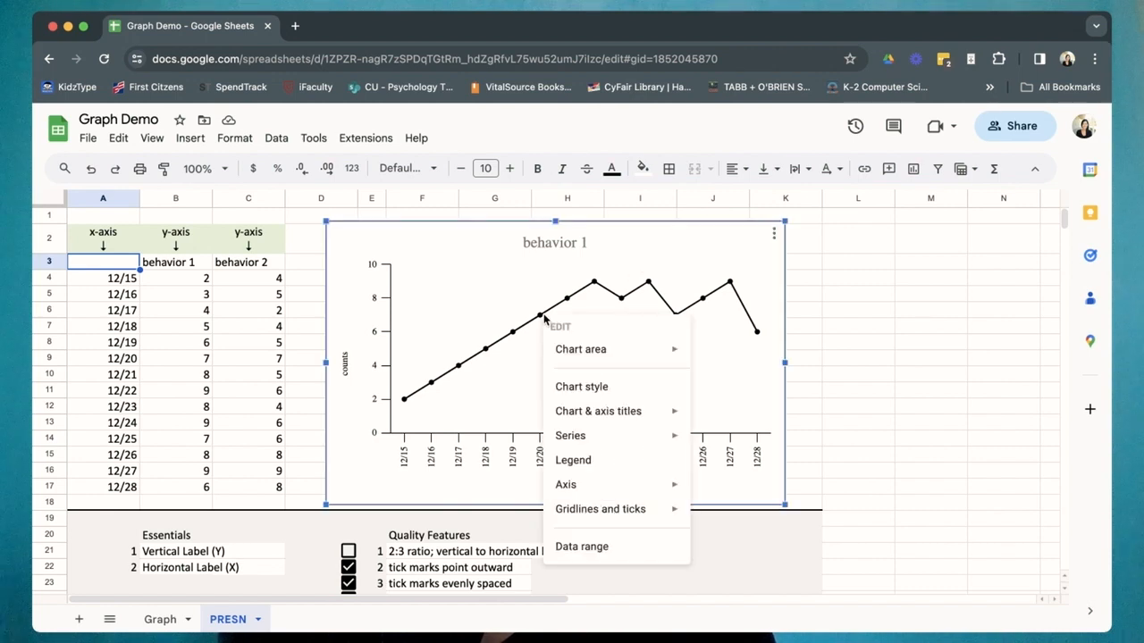
pyautogui.click(588, 386)
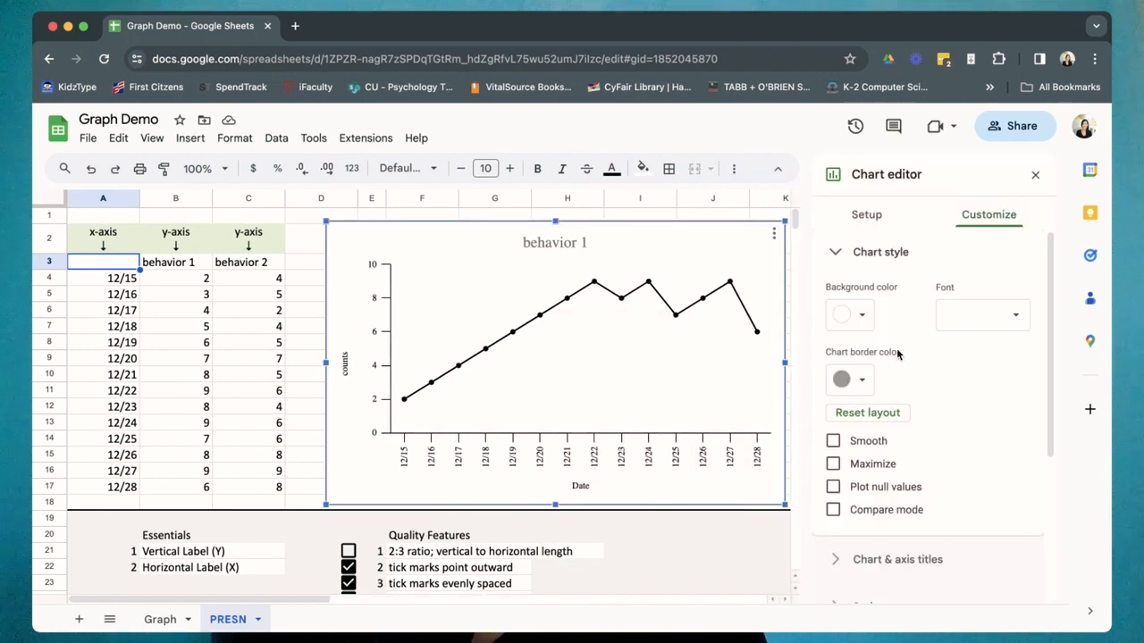
pyautogui.click(867, 218)
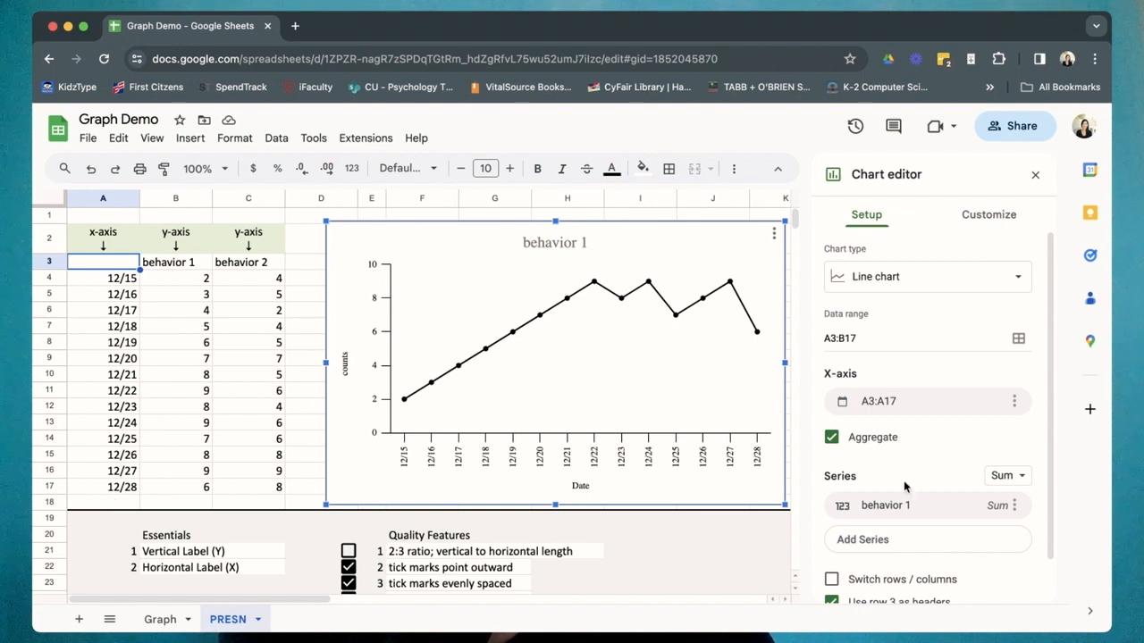
pyautogui.scroll(-1, 904, 480)
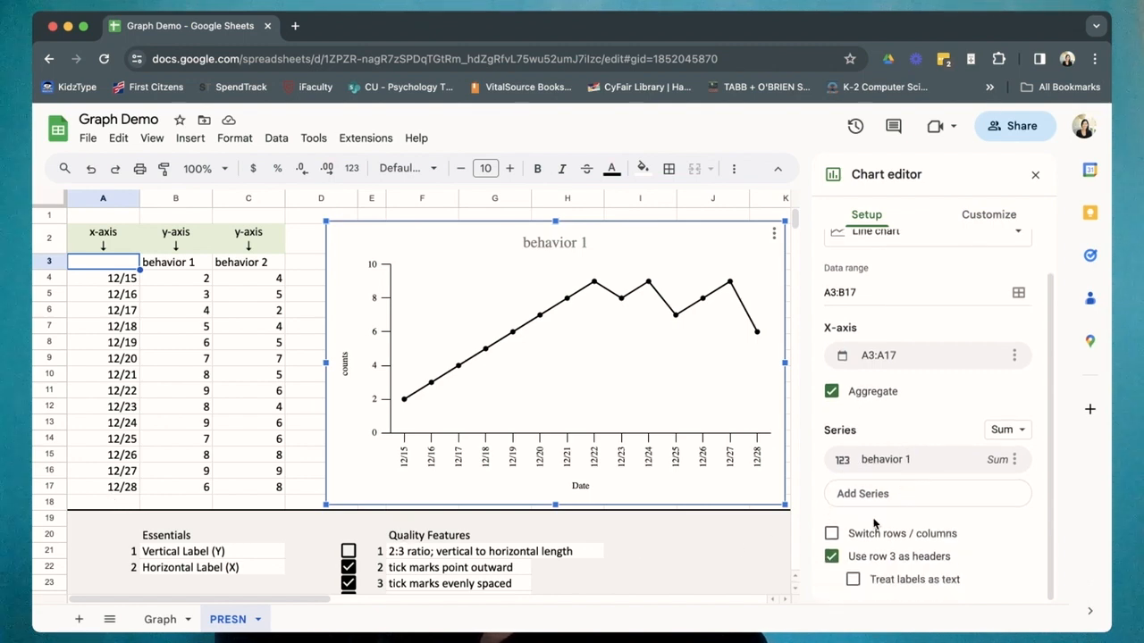
pyautogui.click(878, 504)
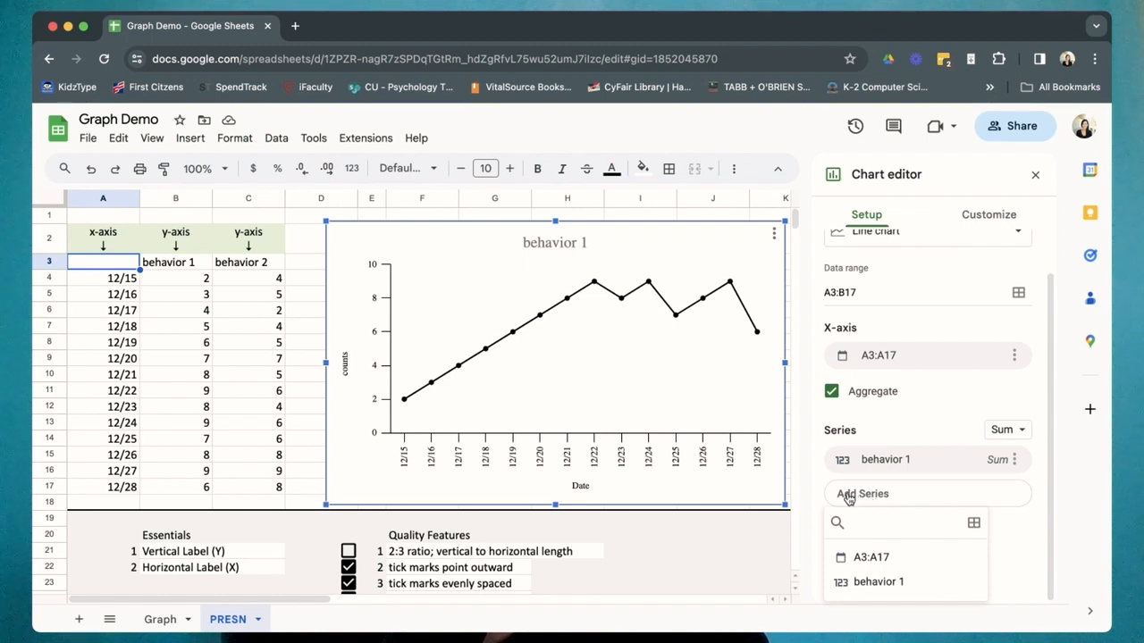
pyautogui.click(848, 497)
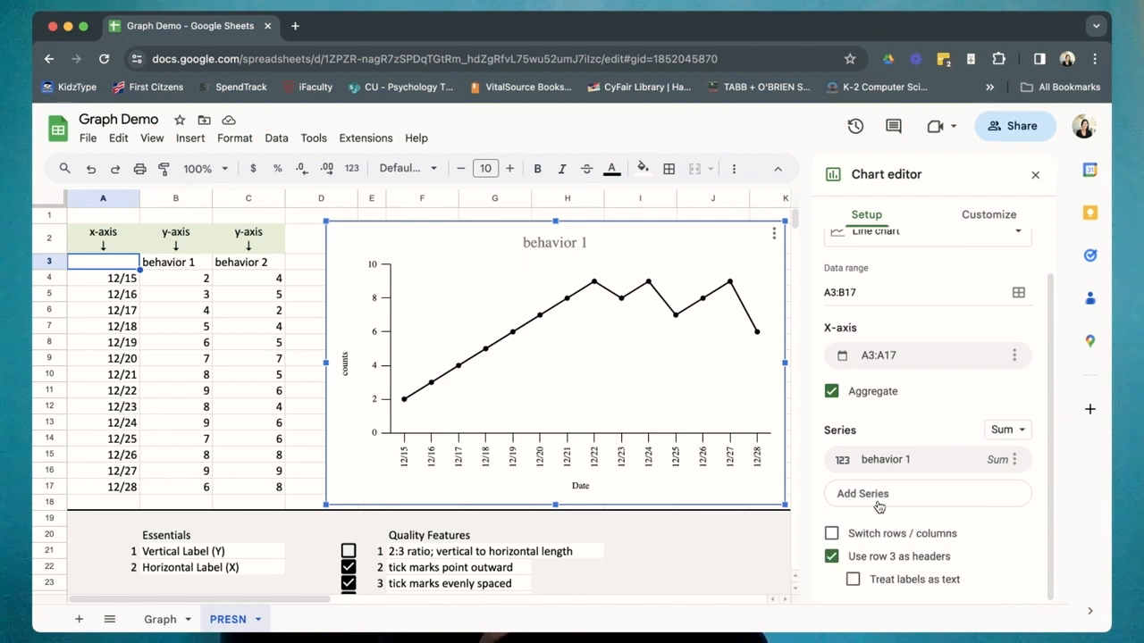
pyautogui.click(855, 497)
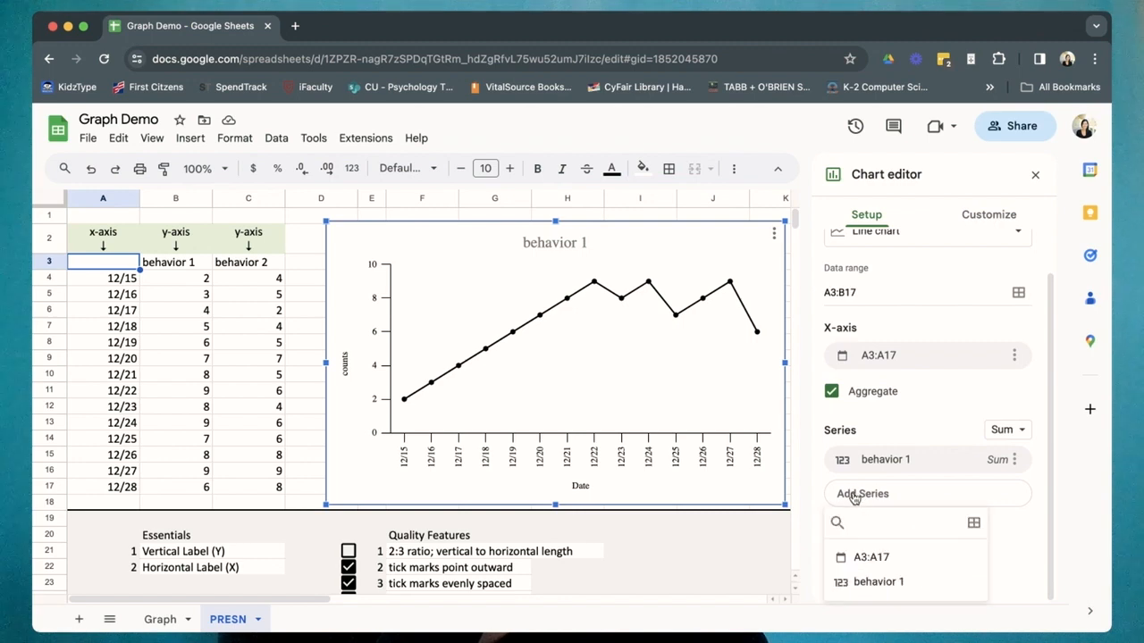
pyautogui.click(971, 522)
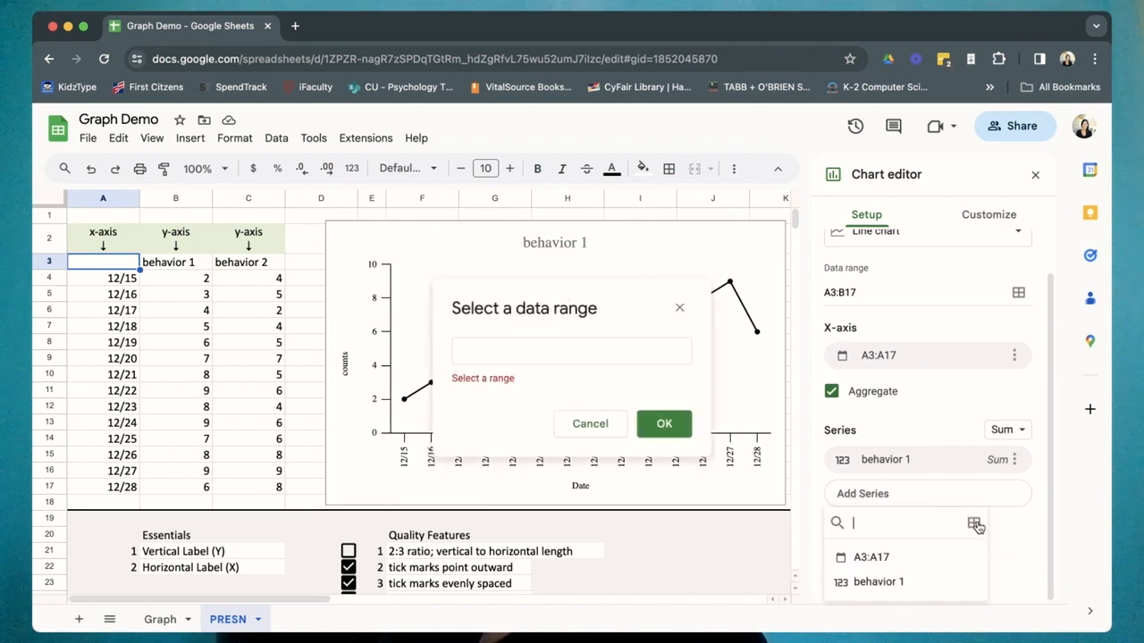
pyautogui.click(263, 264)
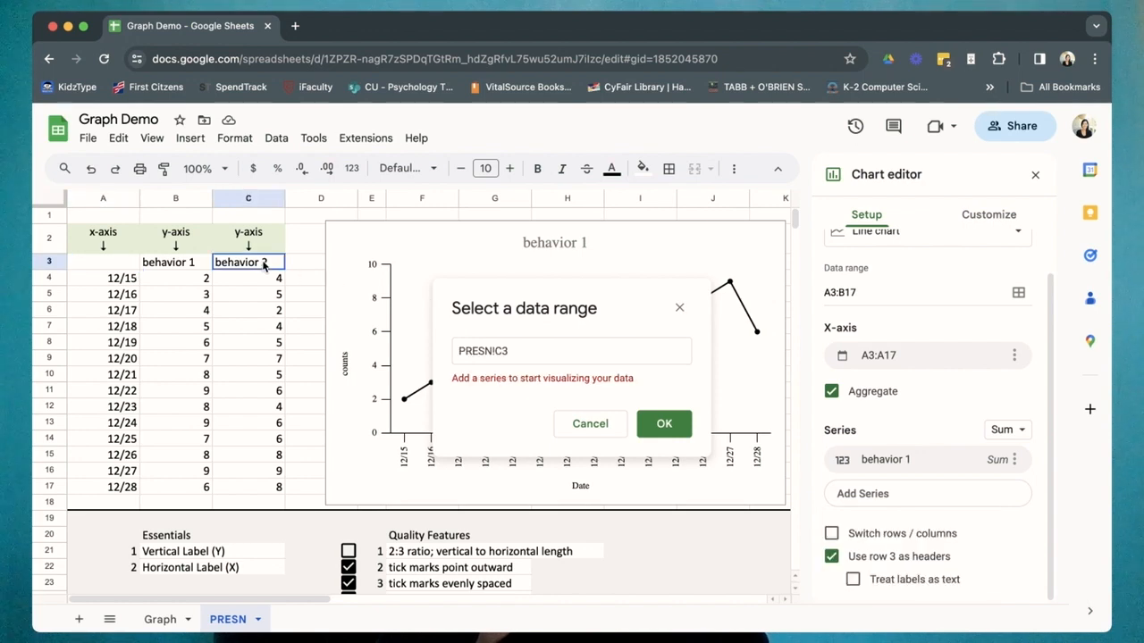
pyautogui.click(277, 487)
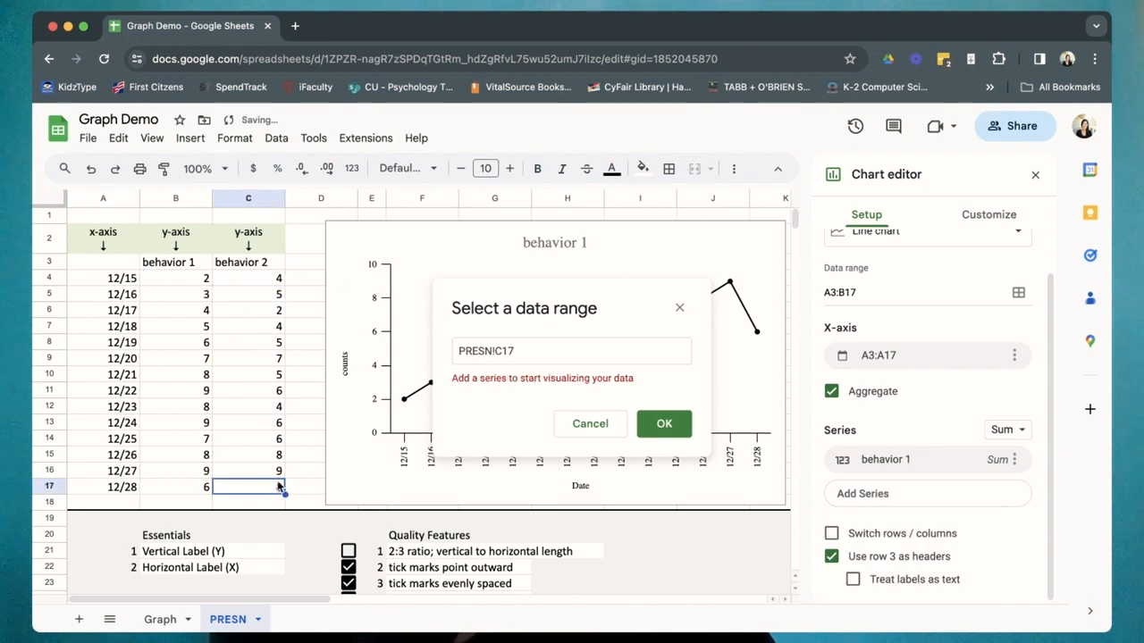
pyautogui.moveTo(268, 264); pyautogui.dragTo(277, 498)
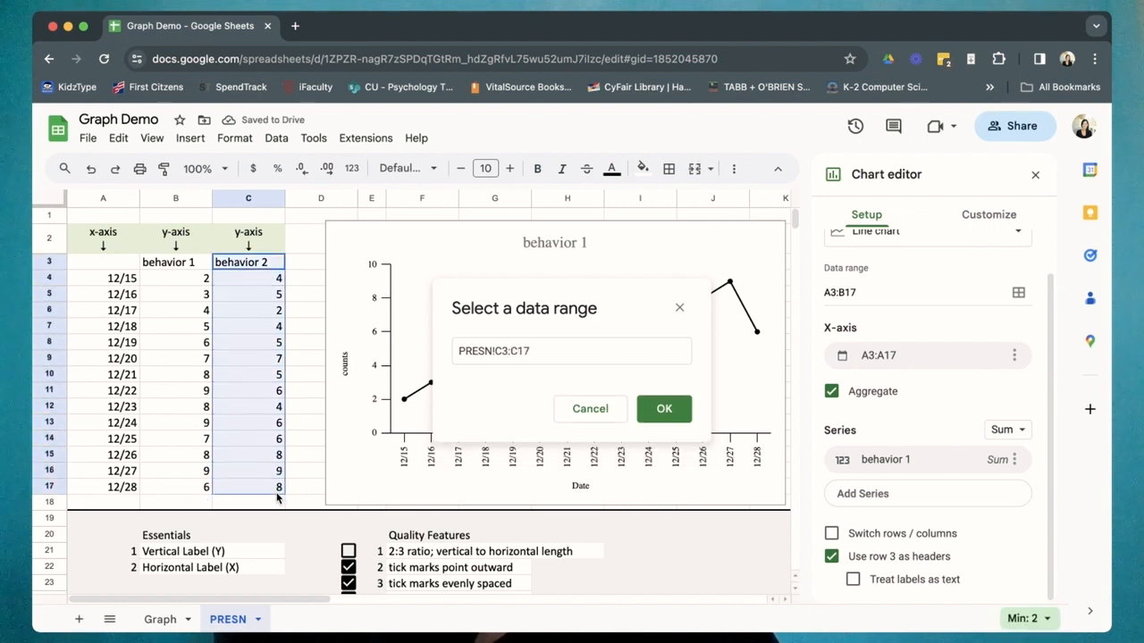
pyautogui.click(663, 410)
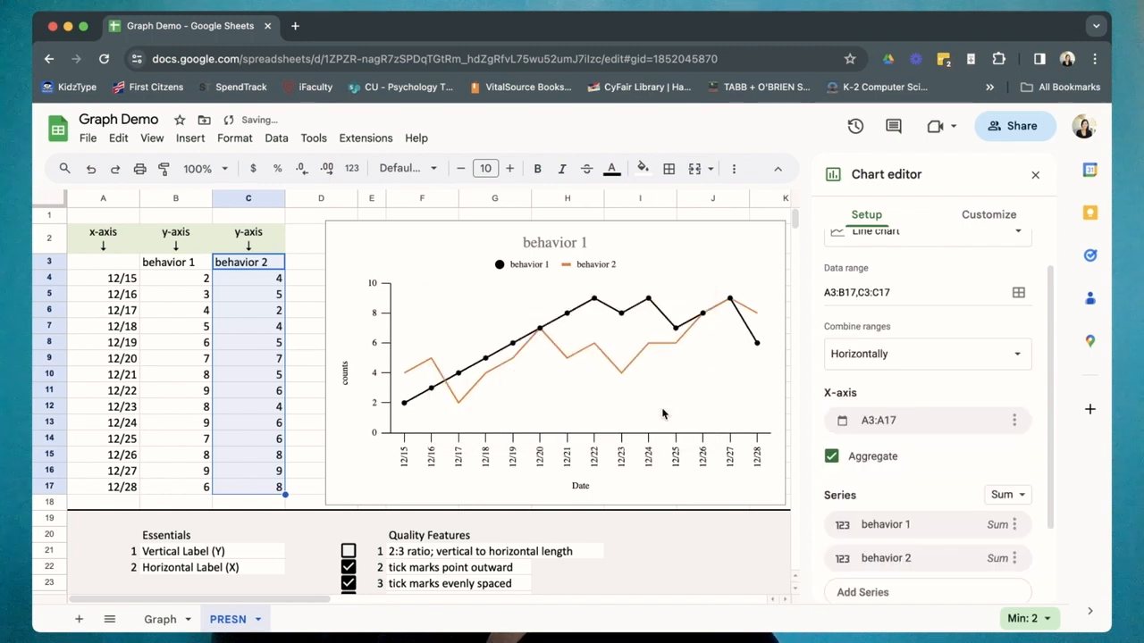
# Step: Set the behavior 2 series' line color to black
pyautogui.click(588, 354)
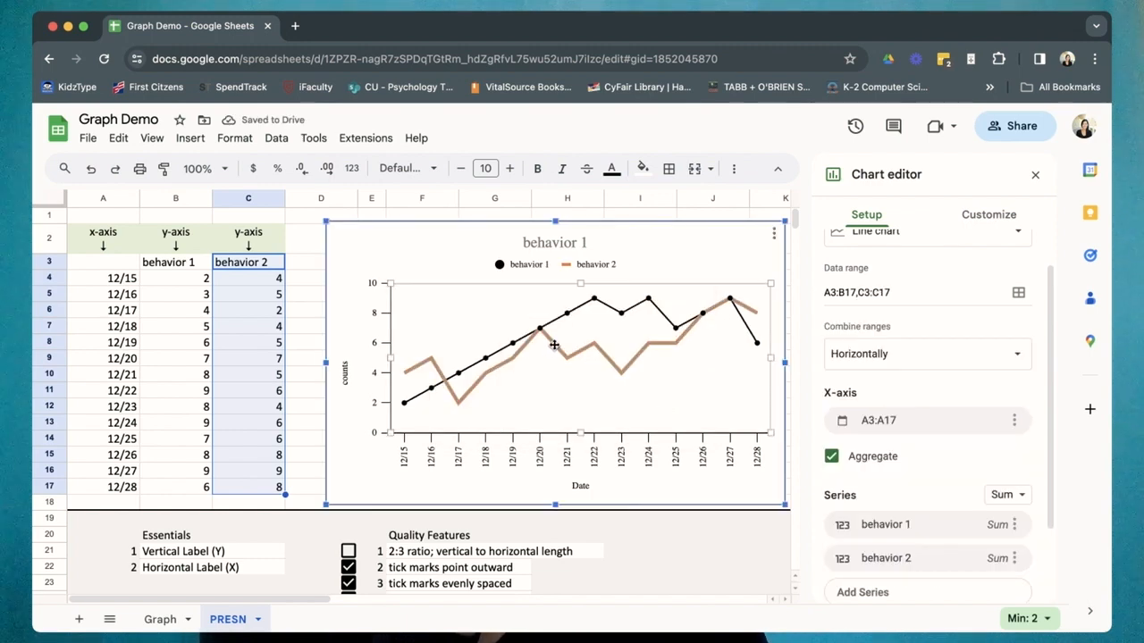
pyautogui.click(555, 348)
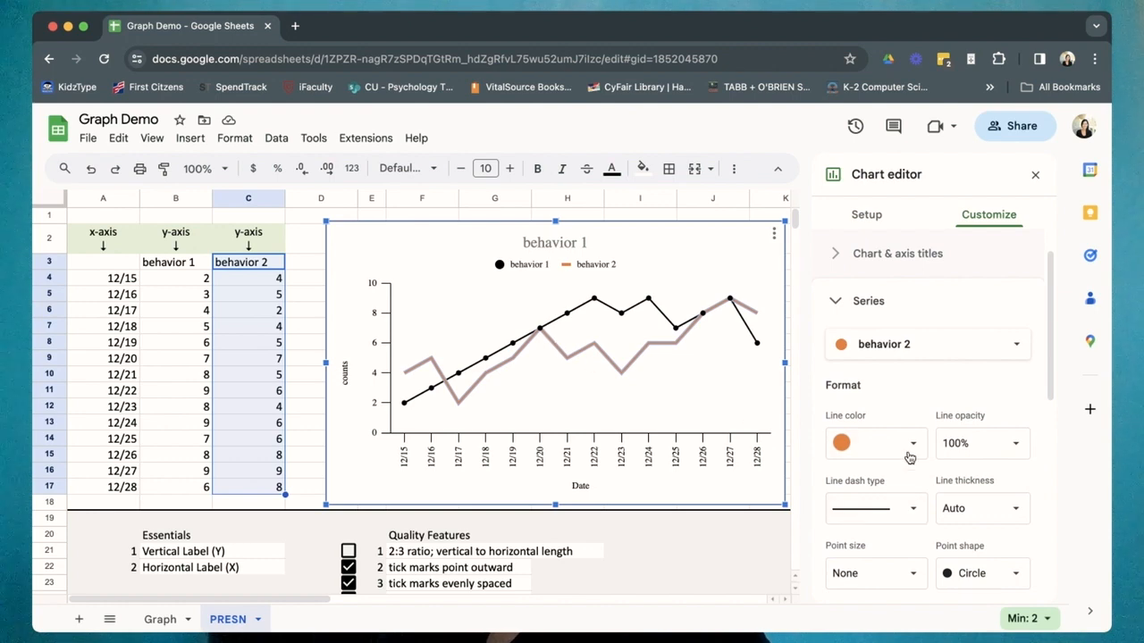
pyautogui.click(917, 444)
pyautogui.click(840, 209)
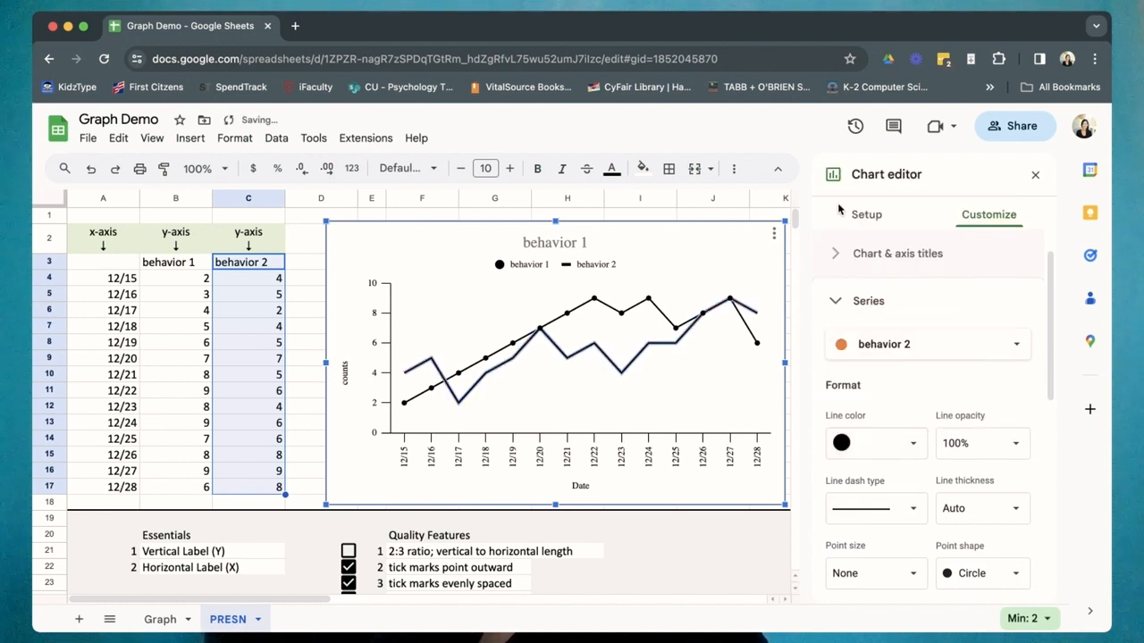
# Step: Set the behavior 2 series' line thickness to 2px and its point shape to Triangle
pyautogui.click(1015, 508)
pyautogui.click(988, 426)
pyautogui.scroll(-2, 983, 447)
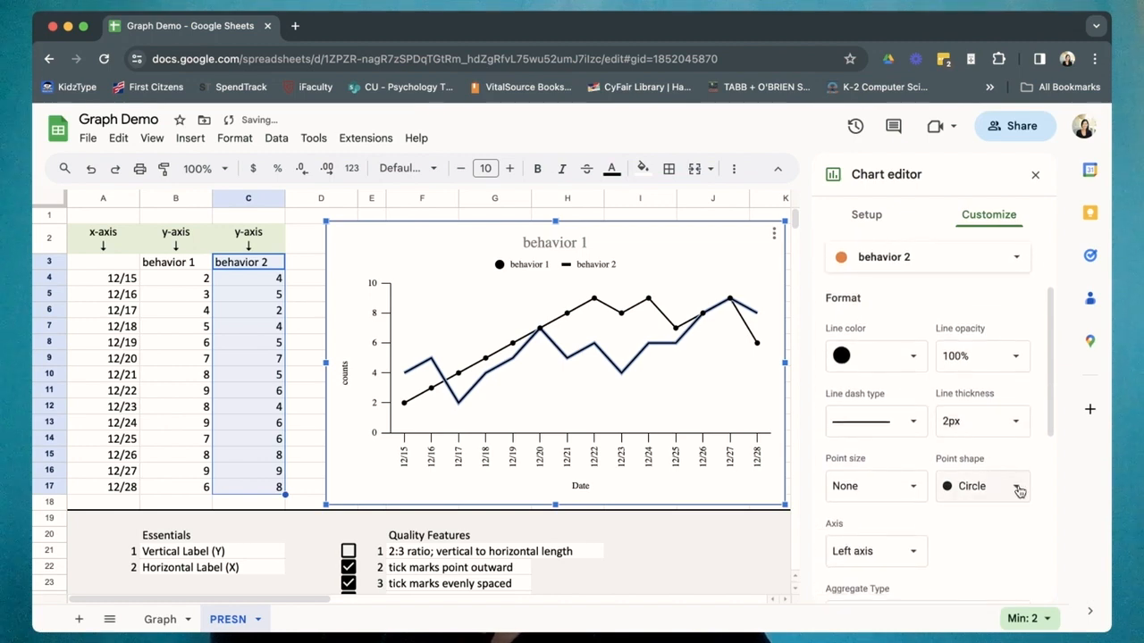
pyautogui.click(1019, 491)
pyautogui.click(993, 510)
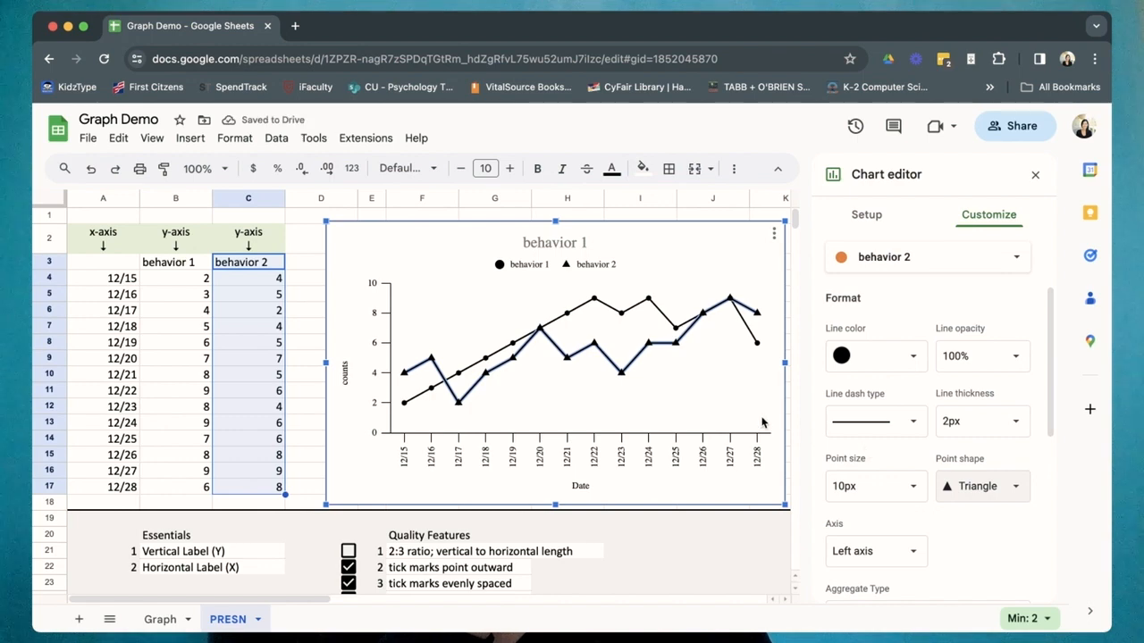
# Step: Try a 7px point size on the behavior 2 series and set it back to 10px
pyautogui.click(663, 372)
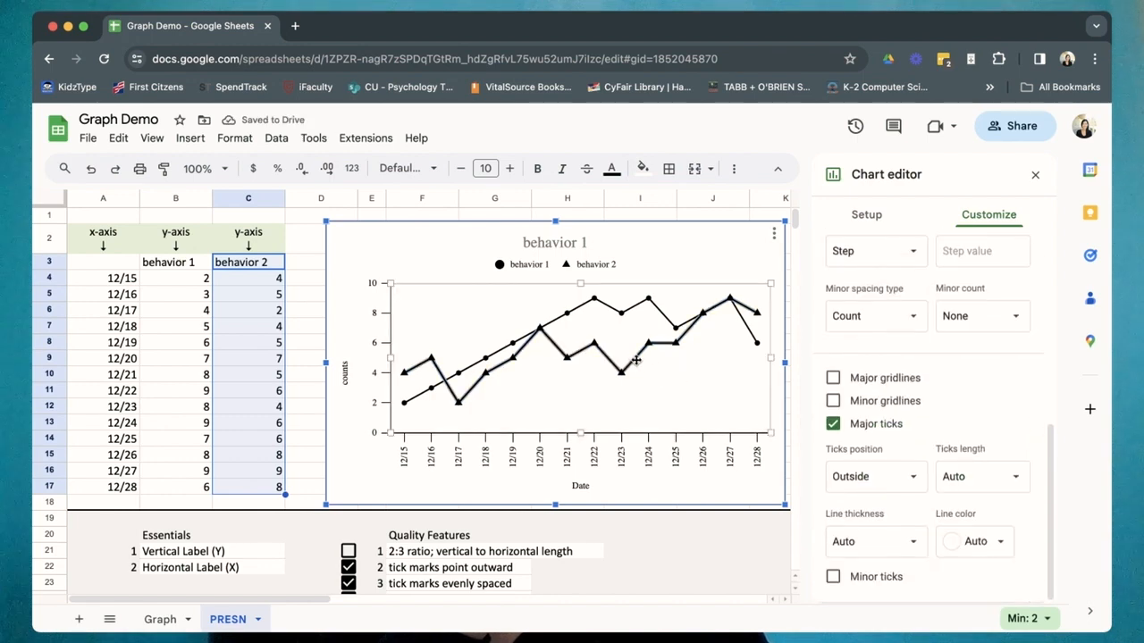
pyautogui.click(638, 364)
pyautogui.click(913, 527)
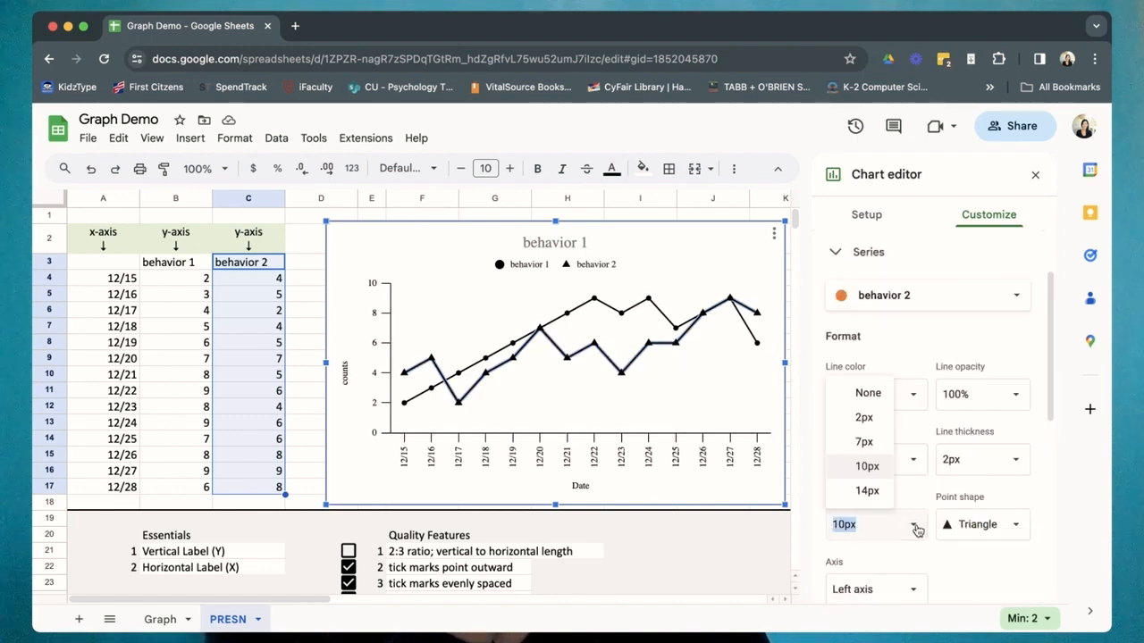
pyautogui.click(882, 444)
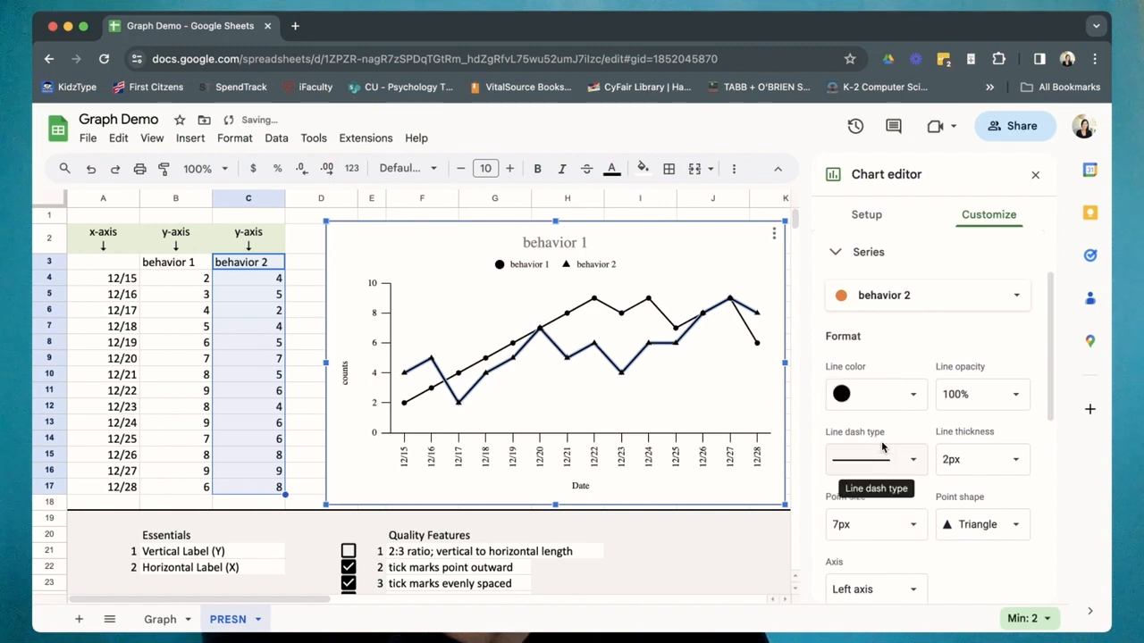
pyautogui.click(768, 410)
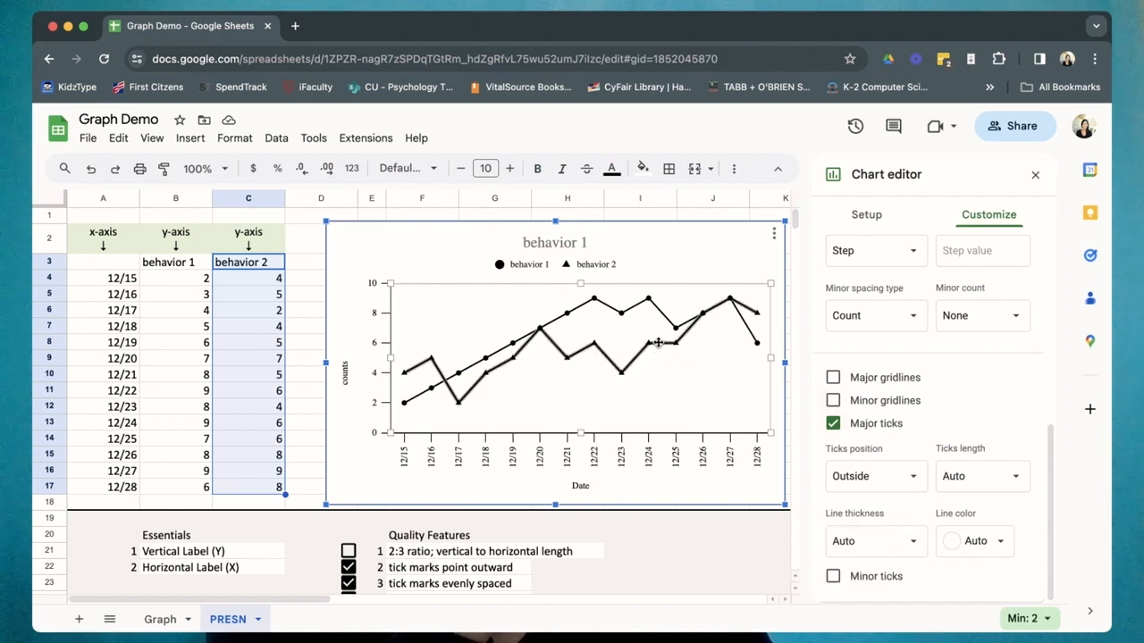
pyautogui.click(658, 348)
pyautogui.click(858, 524)
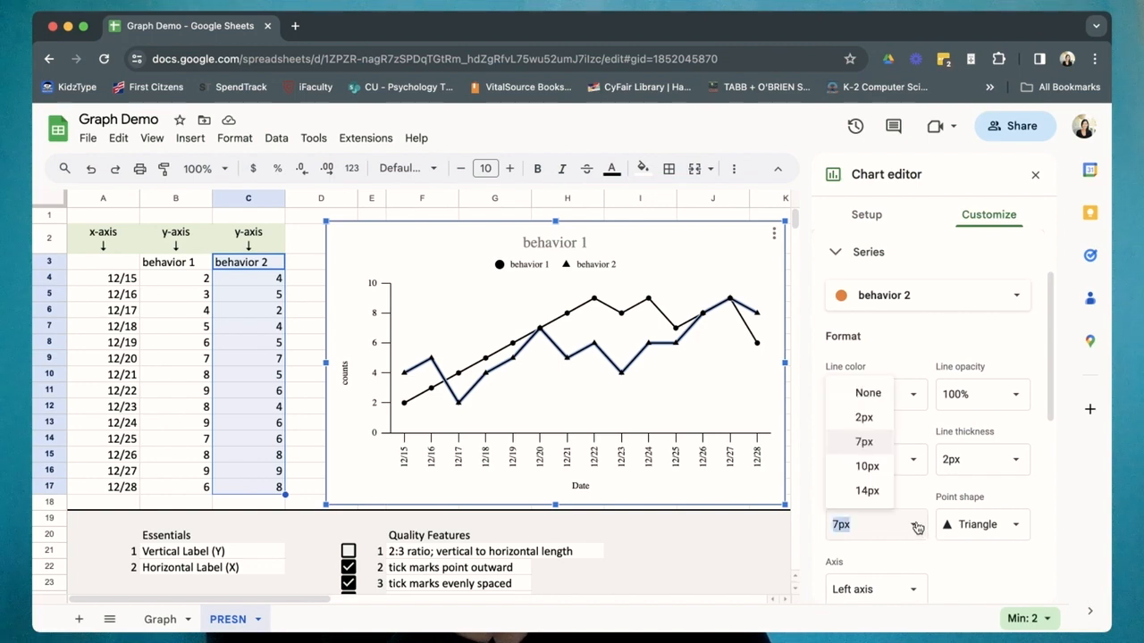
pyautogui.click(872, 466)
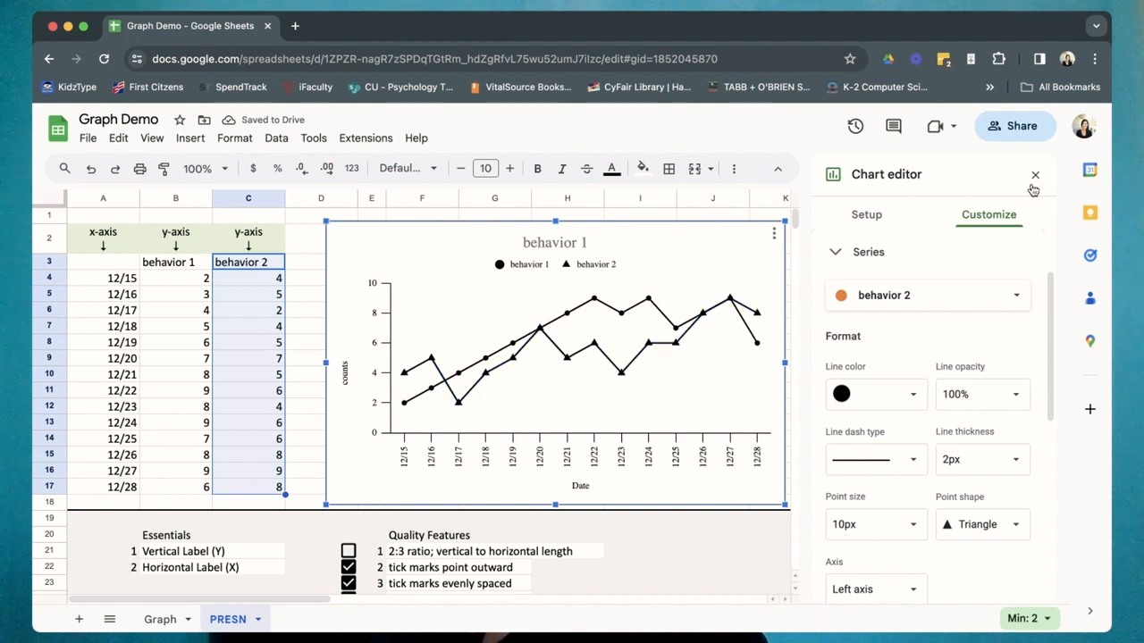
# Step: Close the chart editor, move the chart down over the checklist area and enlarge it slightly
pyautogui.click(1035, 176)
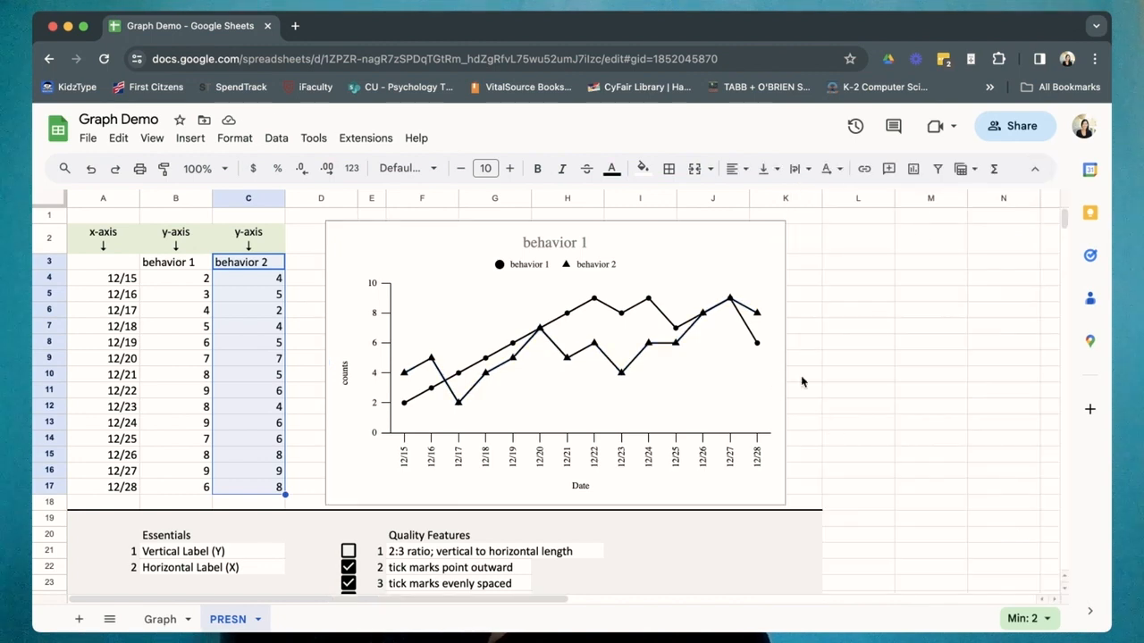
pyautogui.moveTo(774, 265); pyautogui.dragTo(770, 376)
pyautogui.moveTo(784, 311)
pyautogui.mouseDown()
pyautogui.moveTo(819, 263)
pyautogui.moveTo(794, 305)
pyautogui.mouseUp()
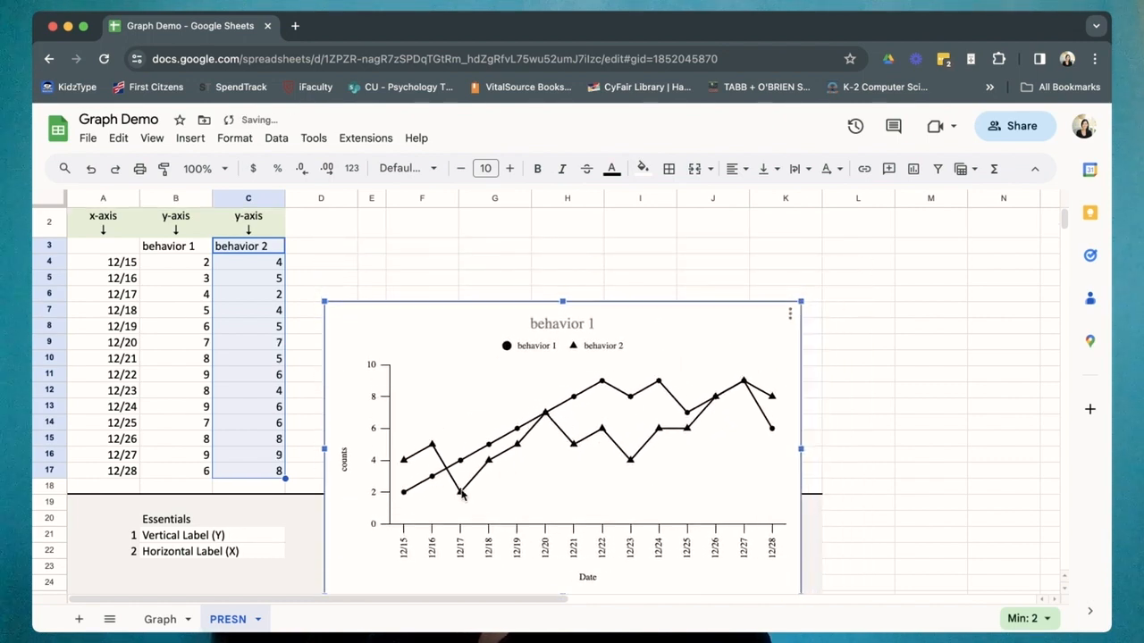
# Step: Insert the green axis-ratio template image over the cells of the PRESN sheet
pyautogui.click(190, 138)
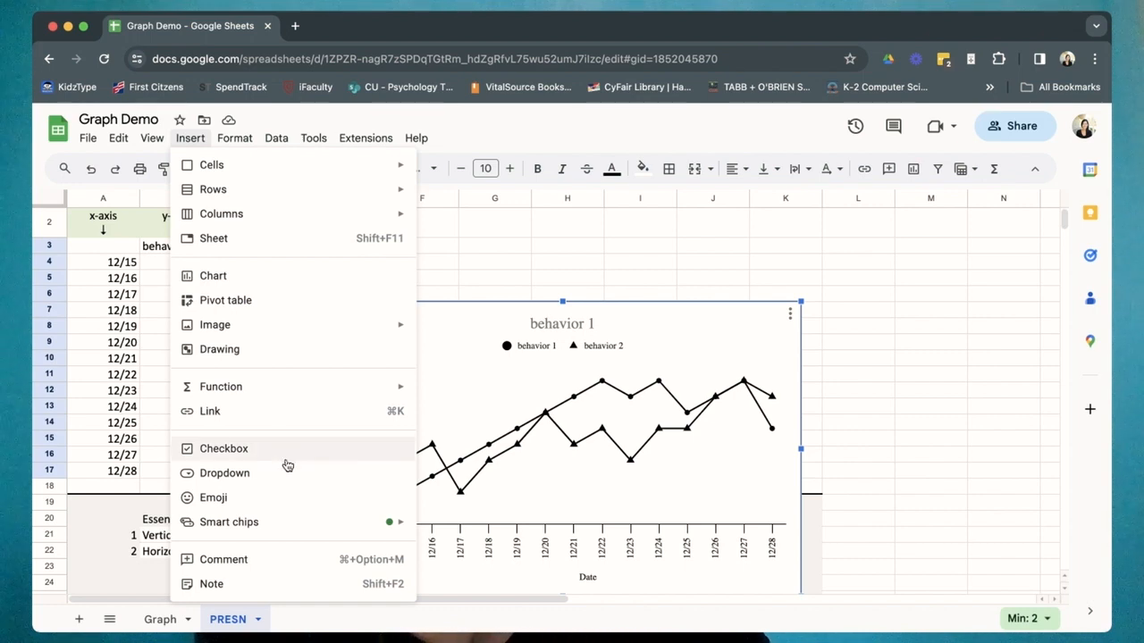
pyautogui.moveTo(260, 339)
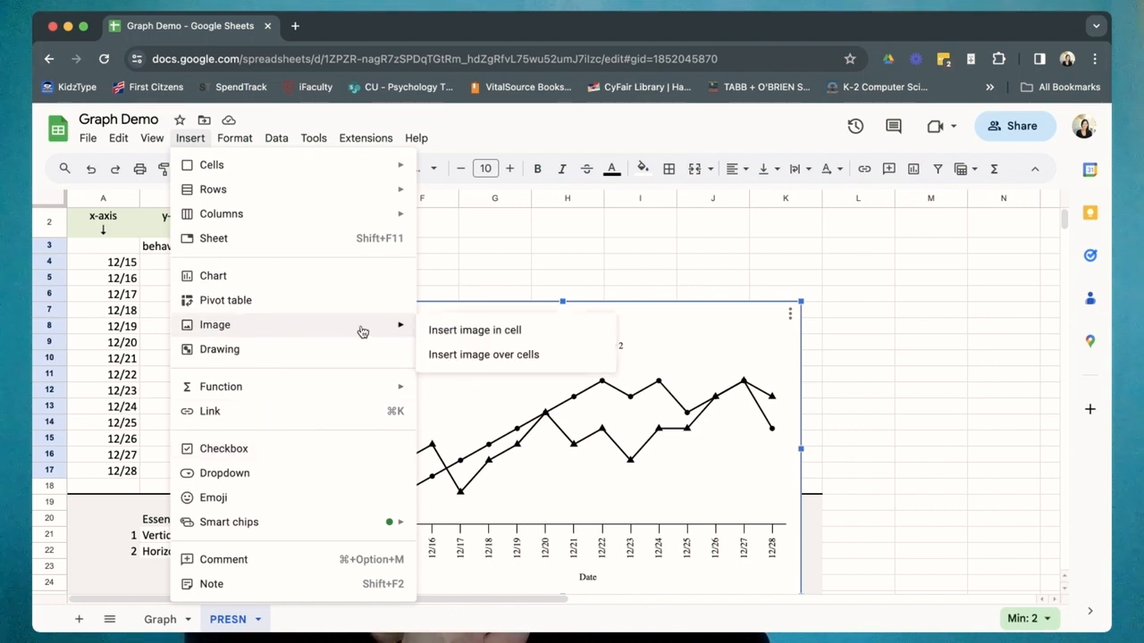
pyautogui.click(467, 357)
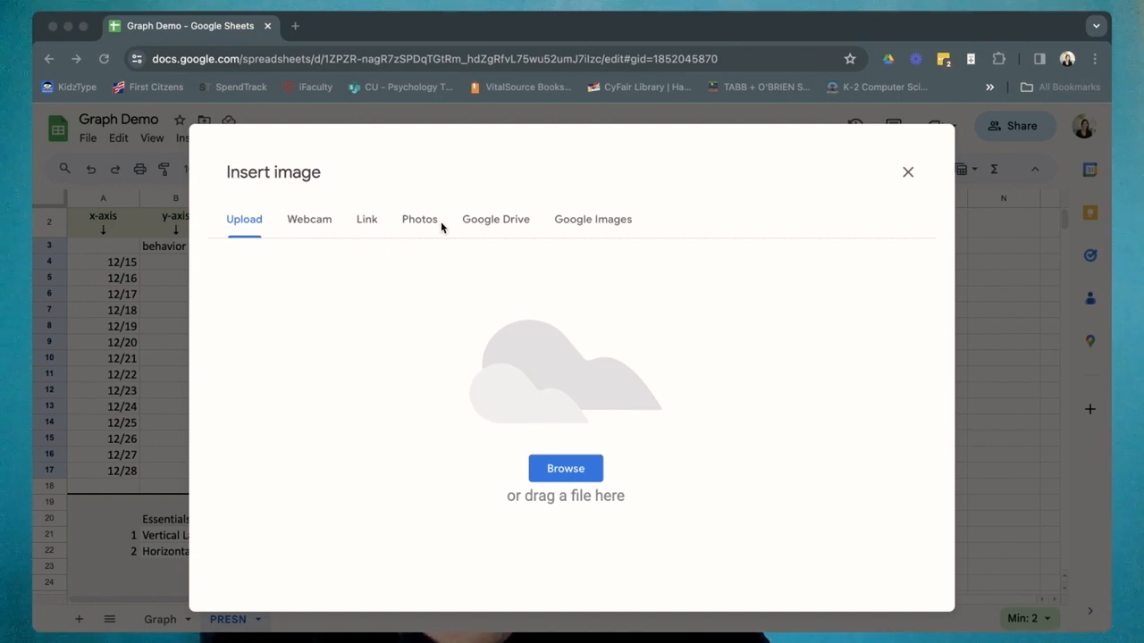
pyautogui.moveTo(338, 148); pyautogui.dragTo(338, 524)
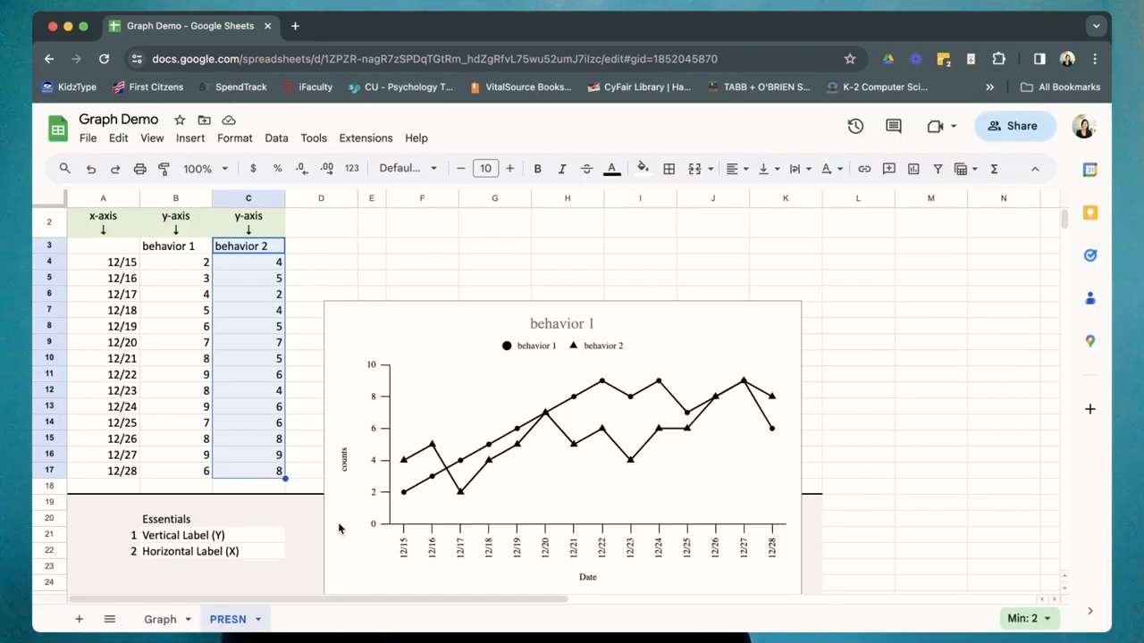
pyautogui.scroll(-3, 582, 414)
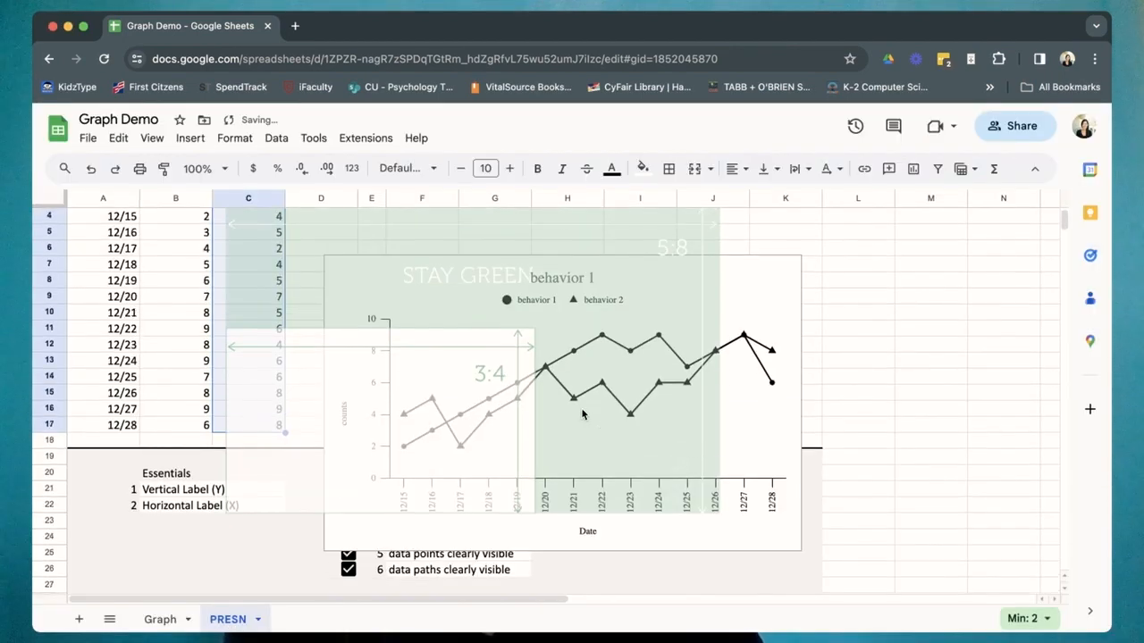
# Step: Position the ratio template over the chart with its lower-left corner on the origin of the axes
pyautogui.scroll(1, 585, 408)
pyautogui.click(628, 291)
pyautogui.moveTo(658, 294); pyautogui.dragTo(809, 261)
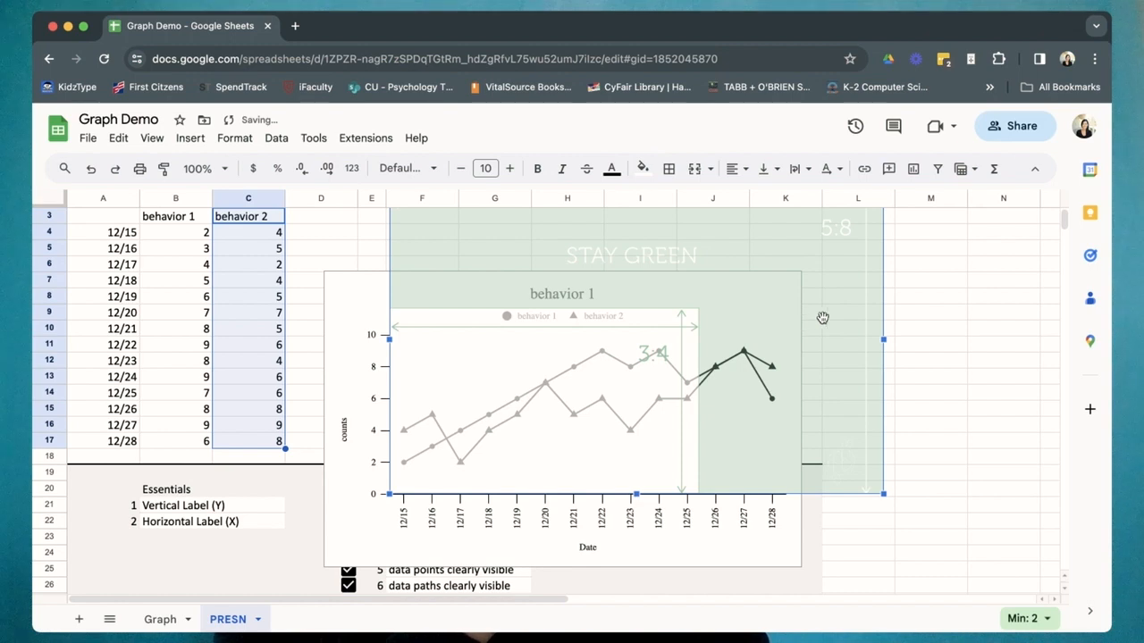
pyautogui.moveTo(830, 319); pyautogui.dragTo(827, 320)
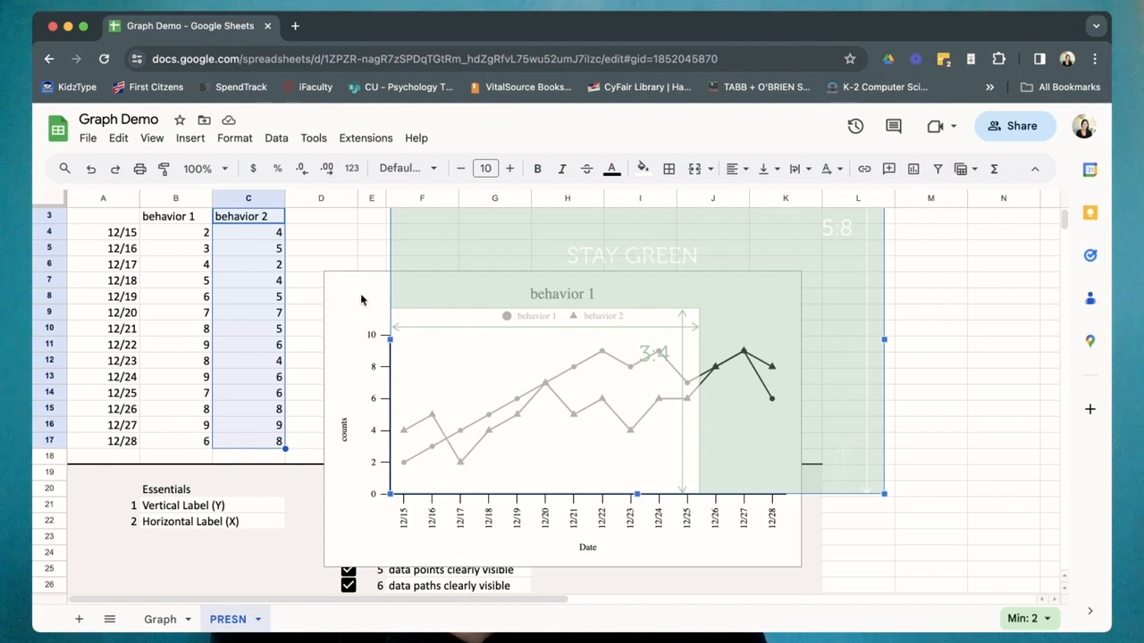
# Step: Make the chart taller by extending its upper edge to row 4, and realign the ratio template with the axes
pyautogui.click(350, 322)
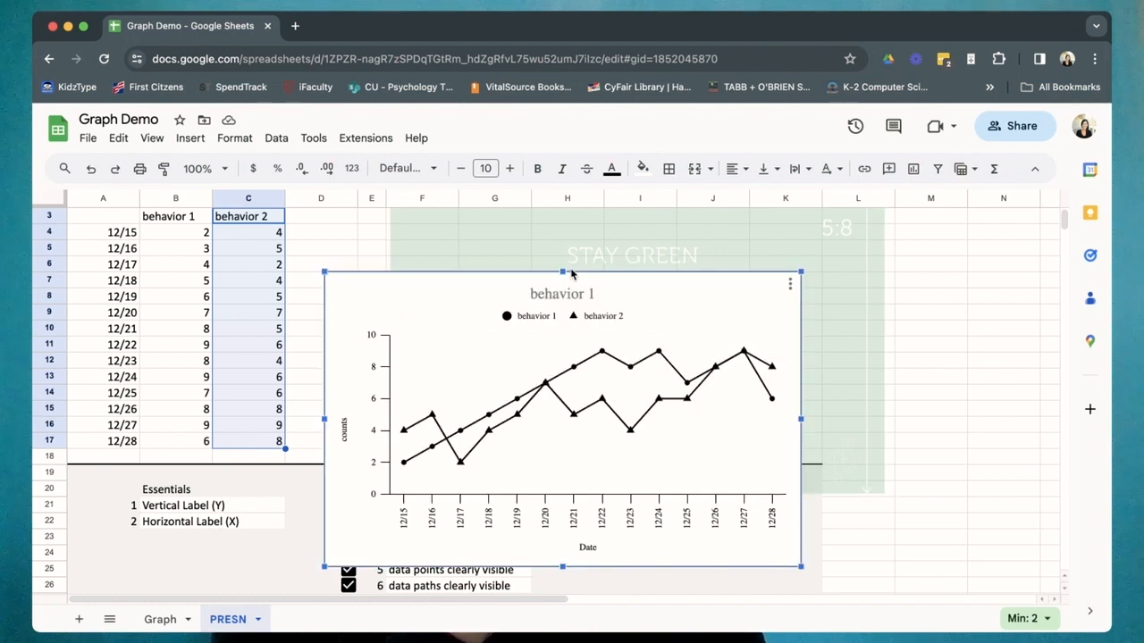
pyautogui.moveTo(562, 272); pyautogui.dragTo(561, 224)
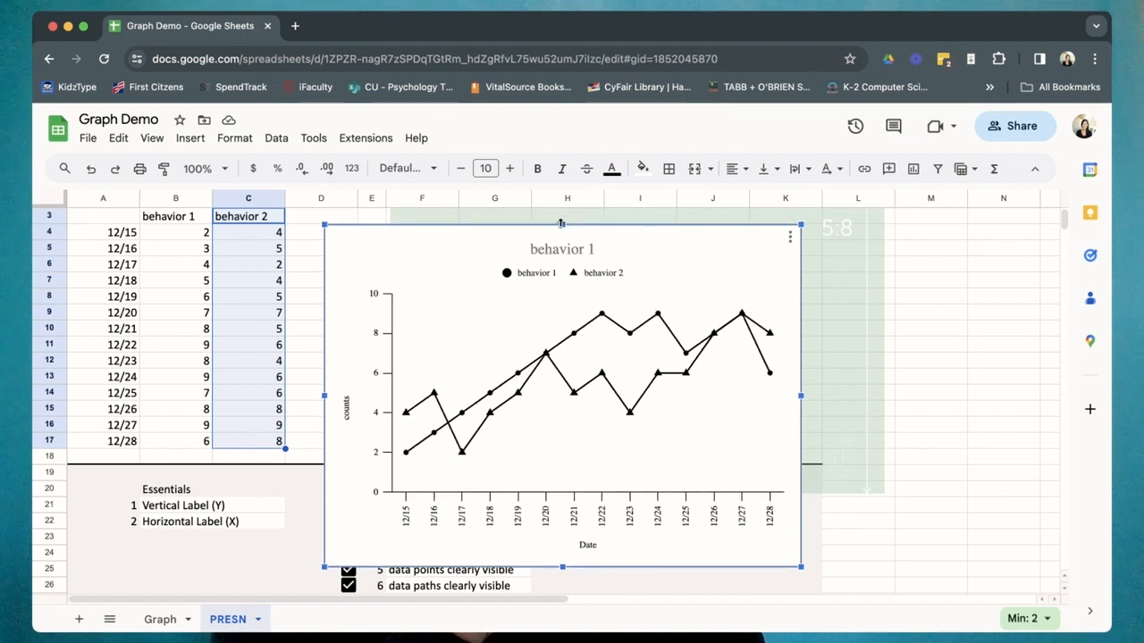
pyautogui.click(831, 332)
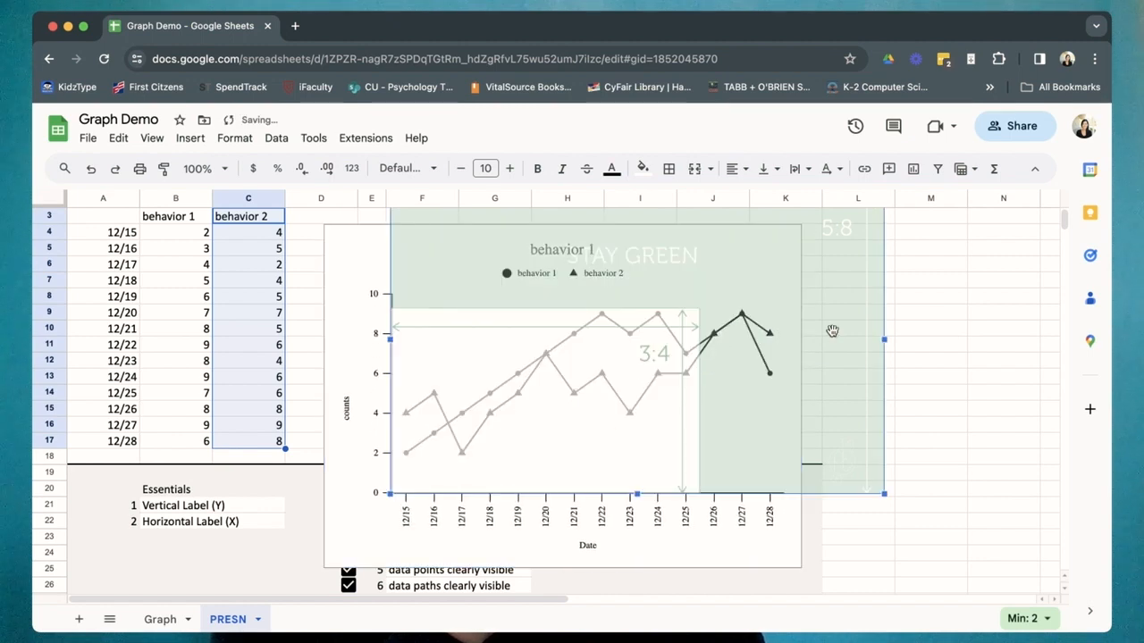
pyautogui.moveTo(832, 332); pyautogui.dragTo(833, 332)
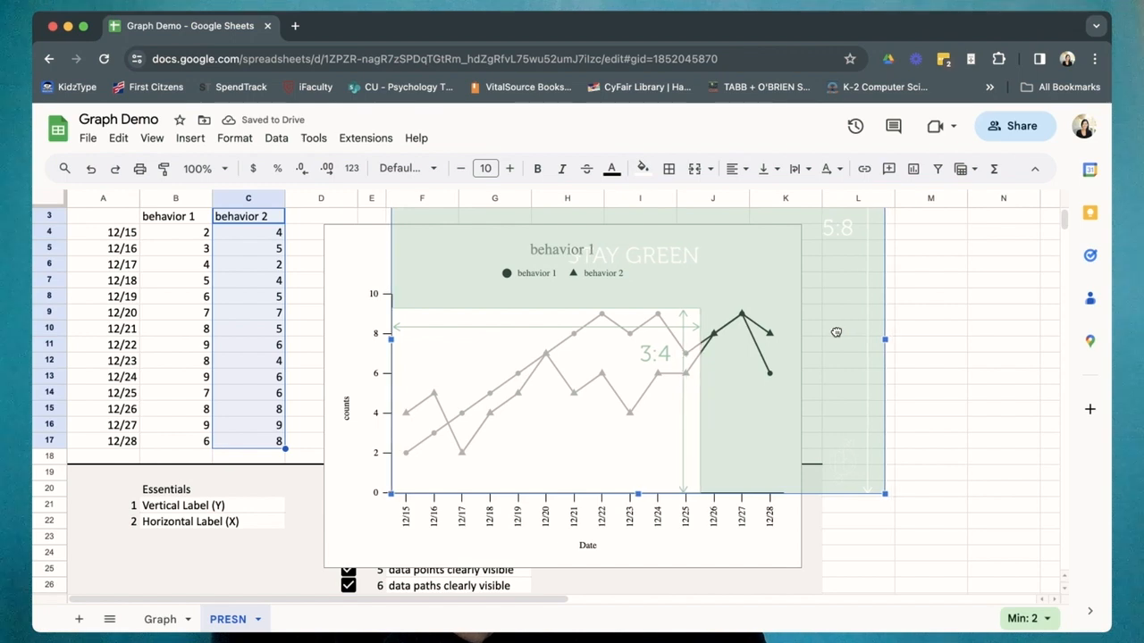
# Step: Try to resize the chart area, shifting the whole chart left to the edge of column C
pyautogui.click(753, 552)
pyautogui.rightClick(700, 500)
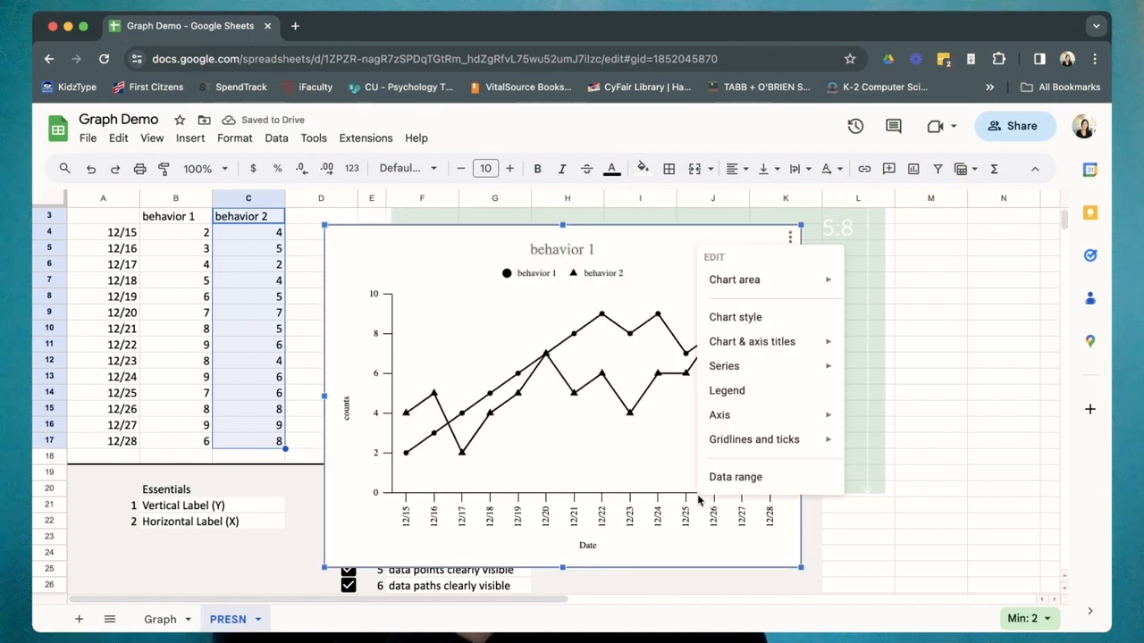
pyautogui.moveTo(786, 281)
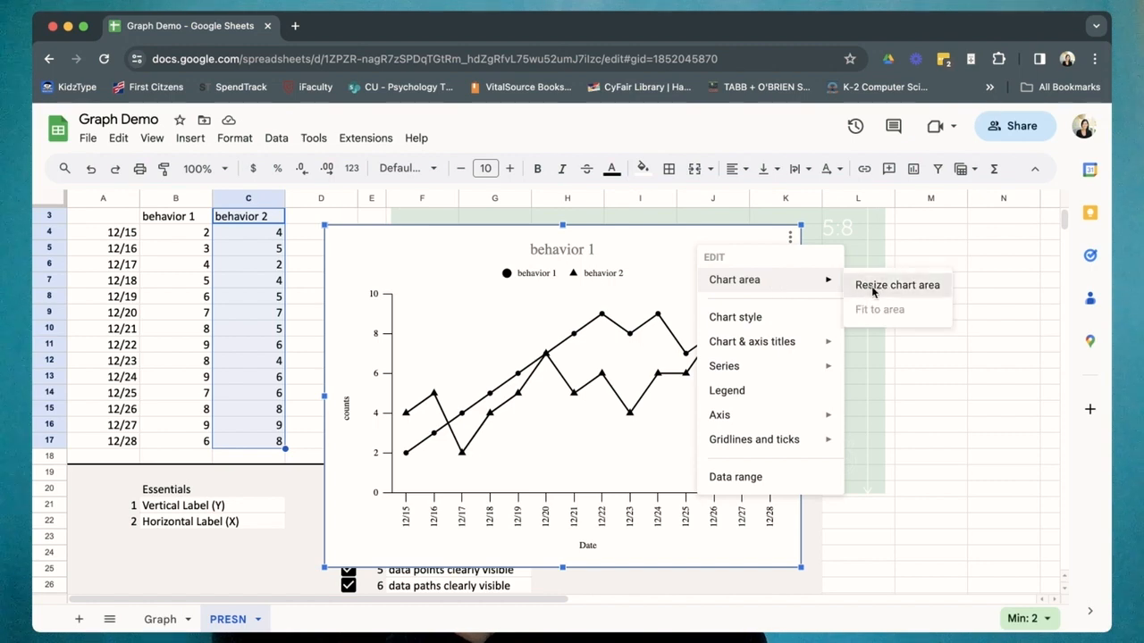
pyautogui.click(874, 287)
pyautogui.moveTo(734, 298); pyautogui.dragTo(694, 300)
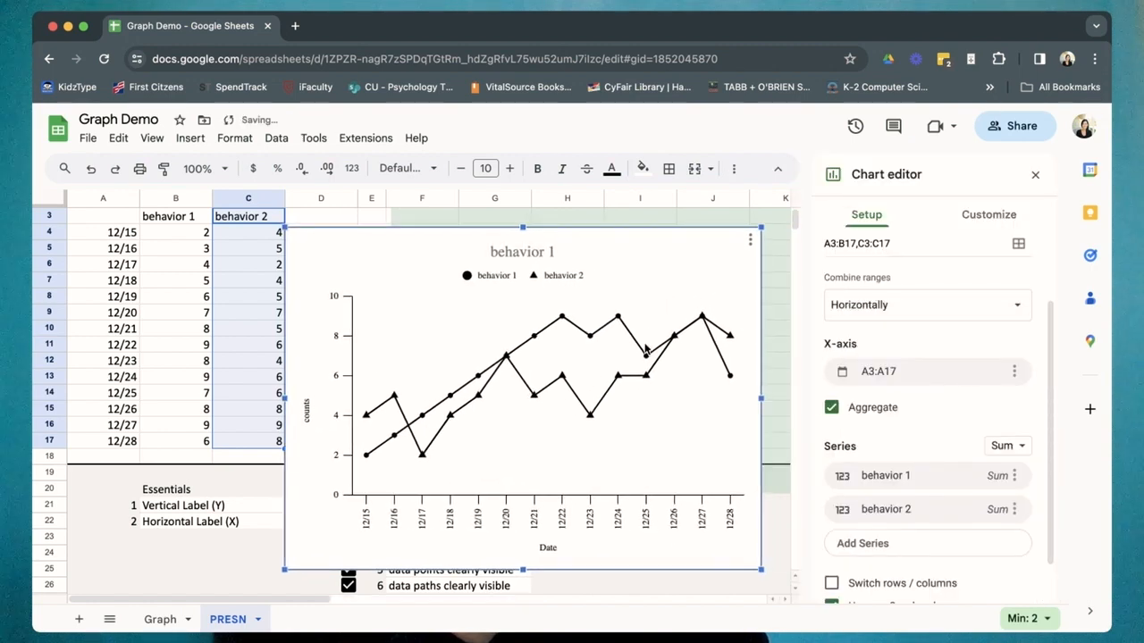
# Step: Resize the chart area by raising its upper edge slightly and extending its left edge toward the counts label
pyautogui.rightClick(457, 408)
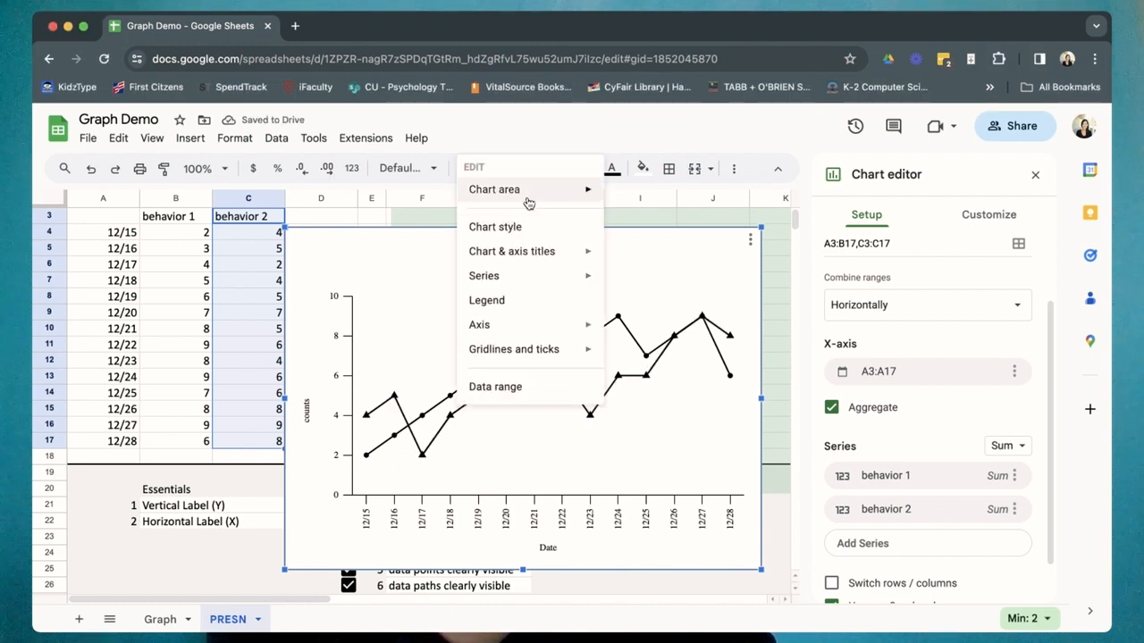
pyautogui.moveTo(577, 197)
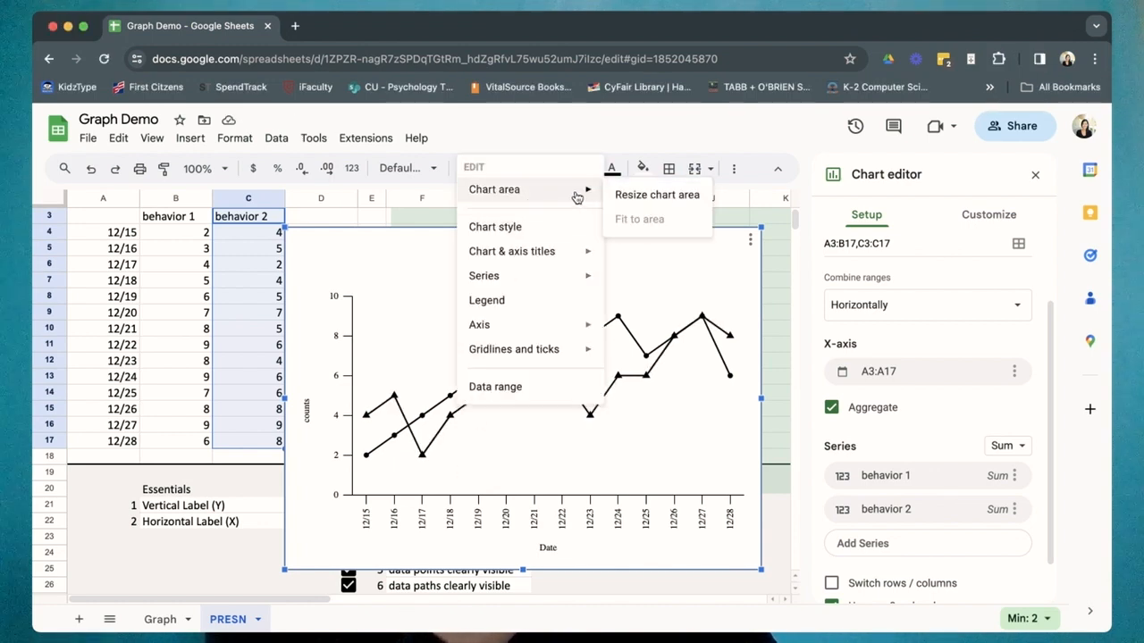
pyautogui.click(629, 195)
pyautogui.moveTo(549, 296); pyautogui.dragTo(549, 290)
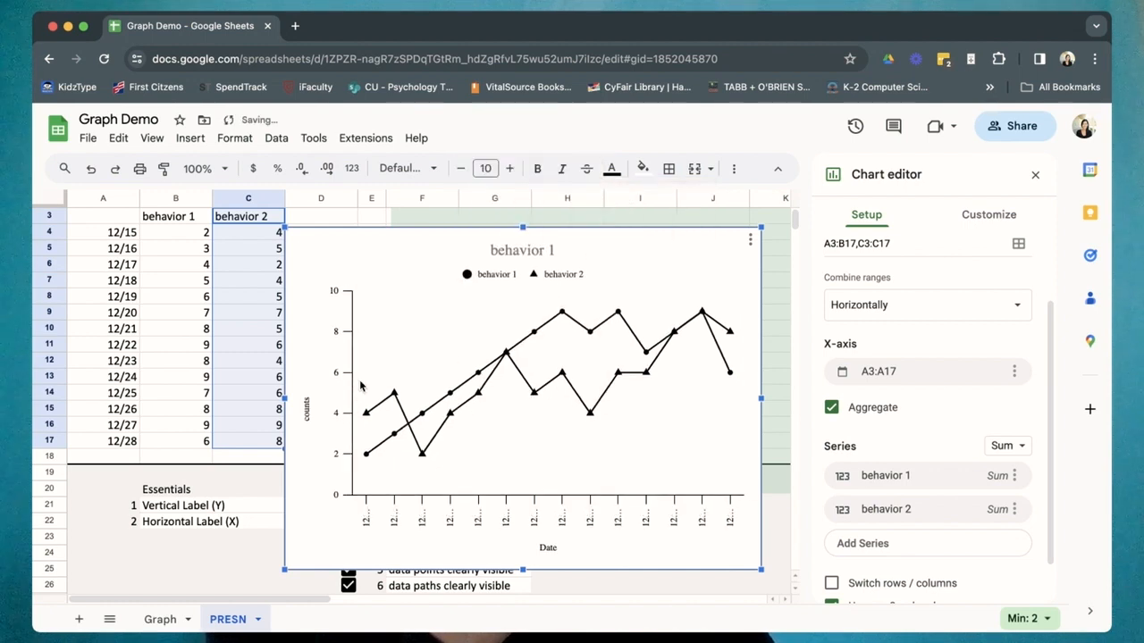
pyautogui.click(353, 387)
pyautogui.moveTo(351, 392); pyautogui.dragTo(336, 392)
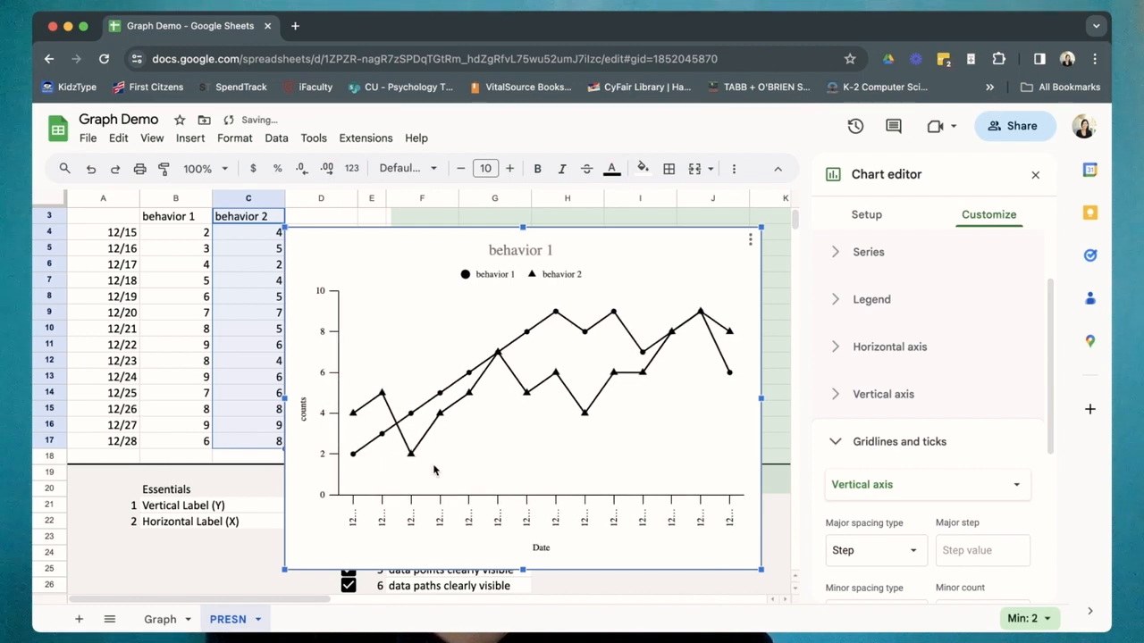
# Step: Set the horizontal axis label font size to 10
pyautogui.click(529, 519)
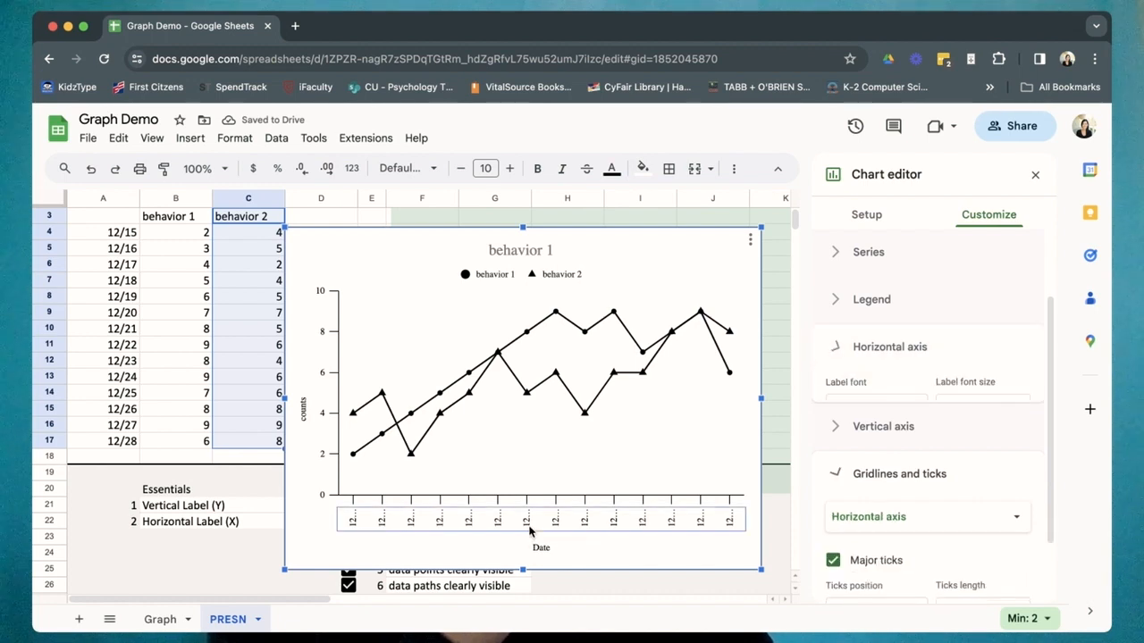
pyautogui.click(1015, 407)
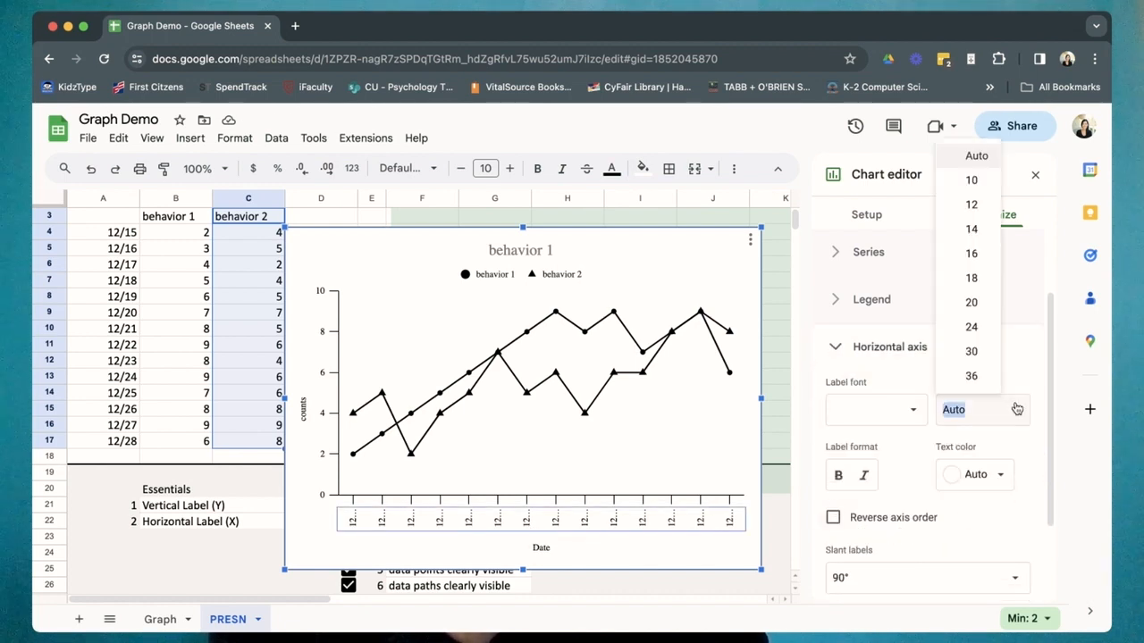
pyautogui.click(974, 181)
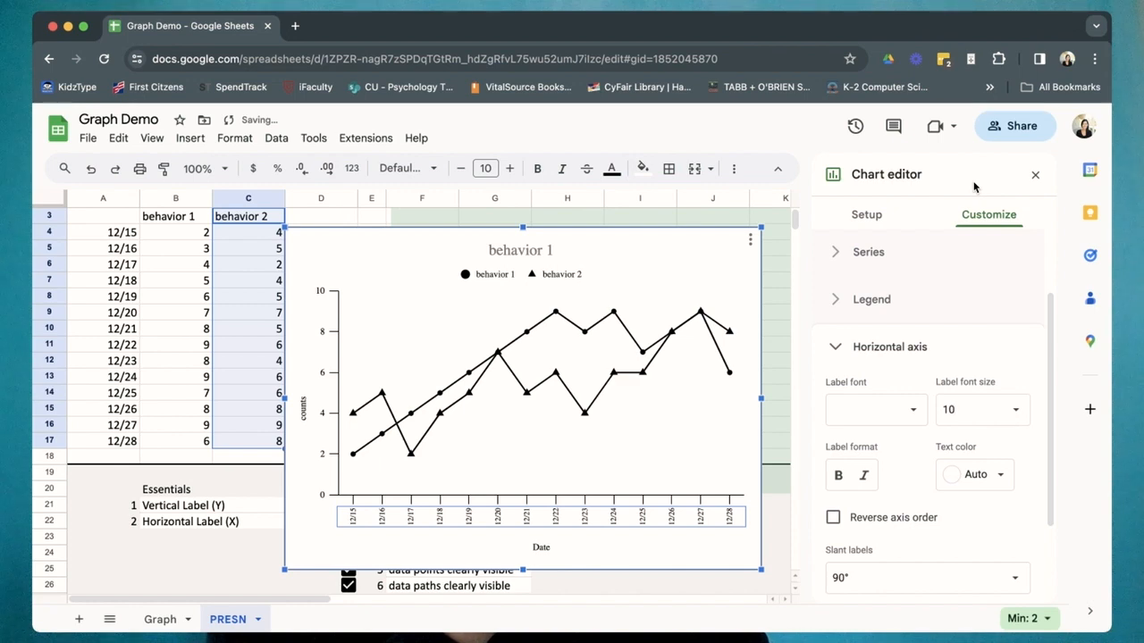
# Step: Change the horizontal axis label font size to 12 and select the chart's plot area
pyautogui.click(1015, 409)
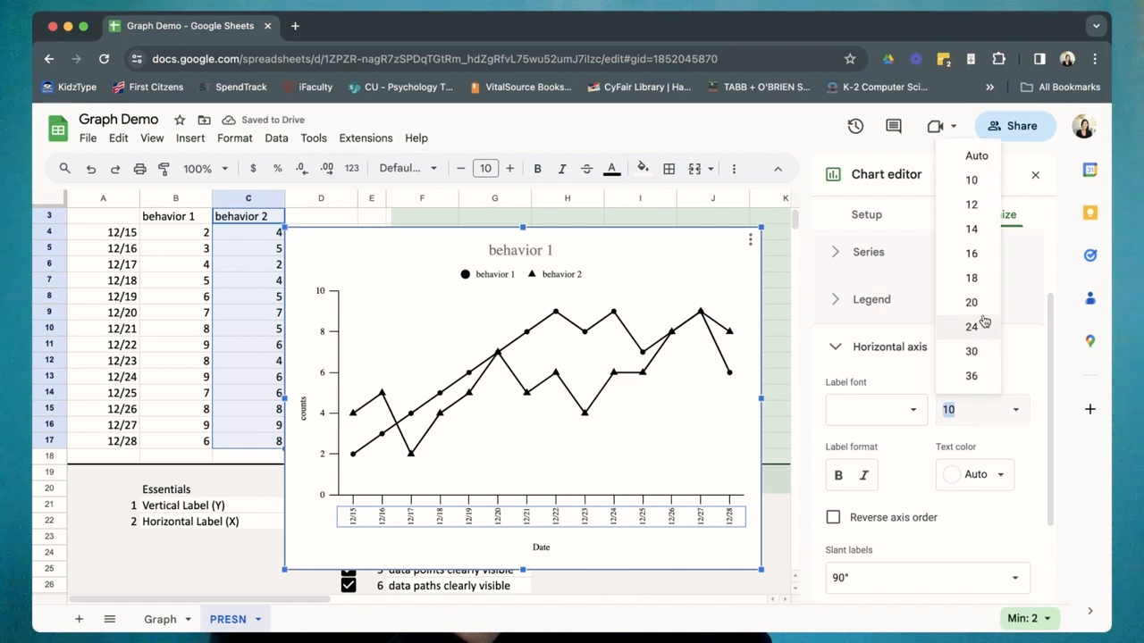
pyautogui.click(970, 204)
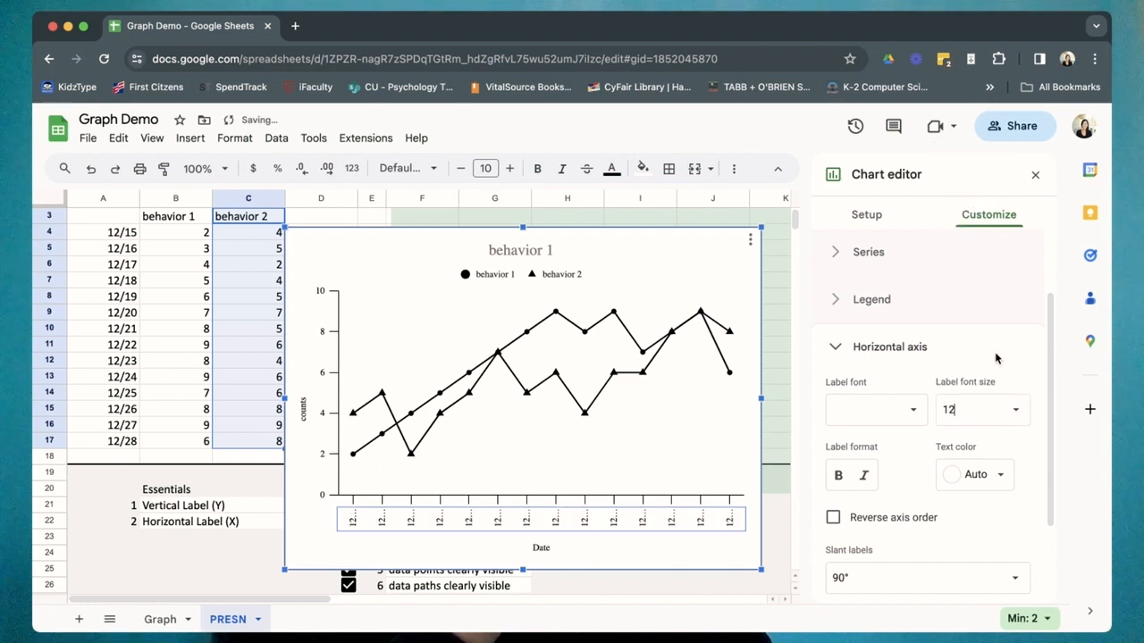
pyautogui.click(1015, 411)
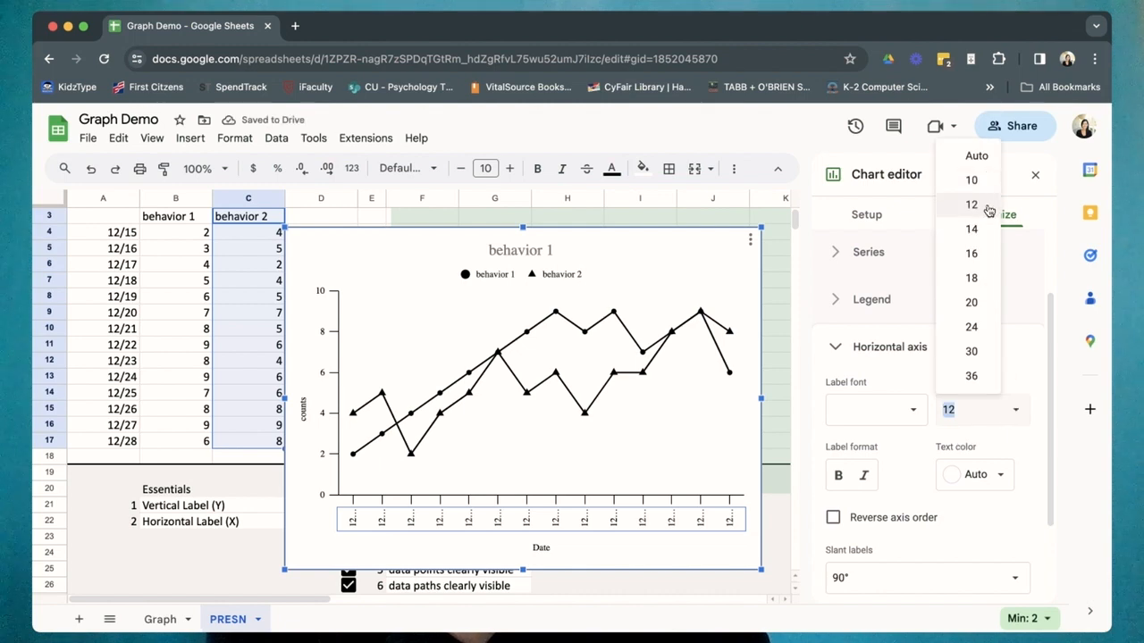
pyautogui.click(489, 495)
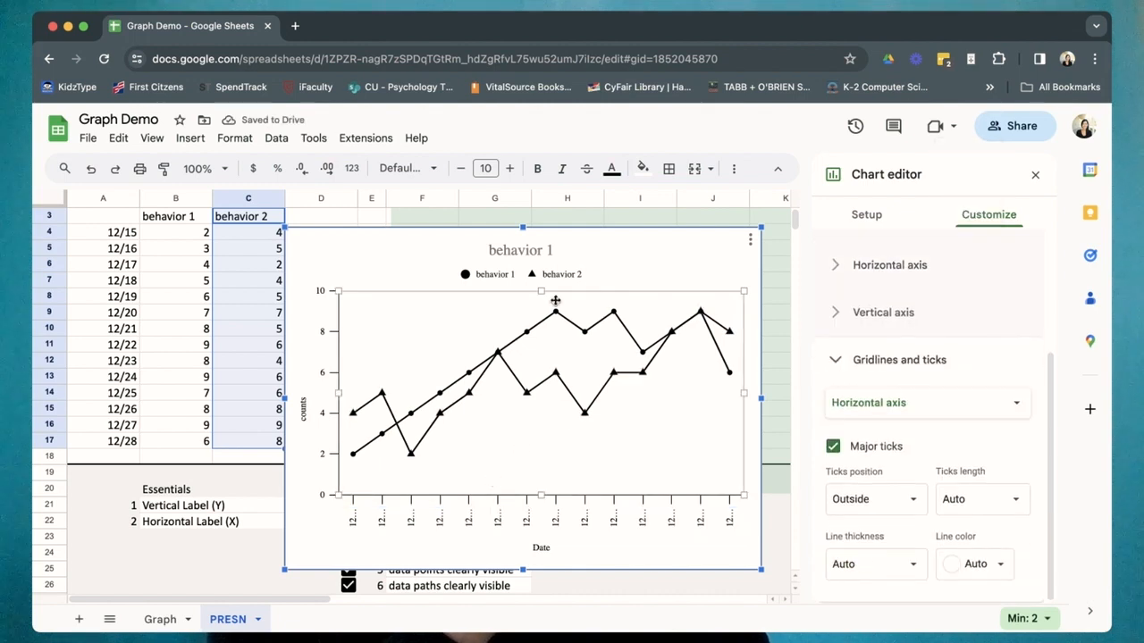
# Step: Raise the upper edges of the chart and its plot area, bringing the plot area's top level with the legend
pyautogui.moveTo(542, 291); pyautogui.dragTo(540, 252)
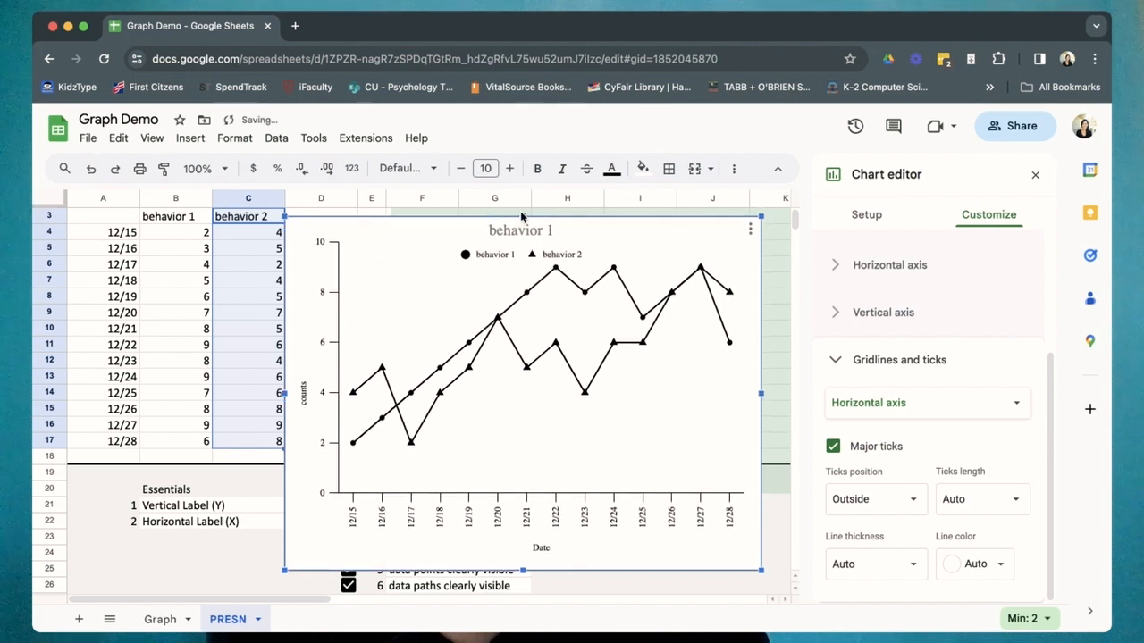
pyautogui.click(530, 281)
pyautogui.moveTo(543, 242); pyautogui.dragTo(543, 256)
pyautogui.click(543, 260)
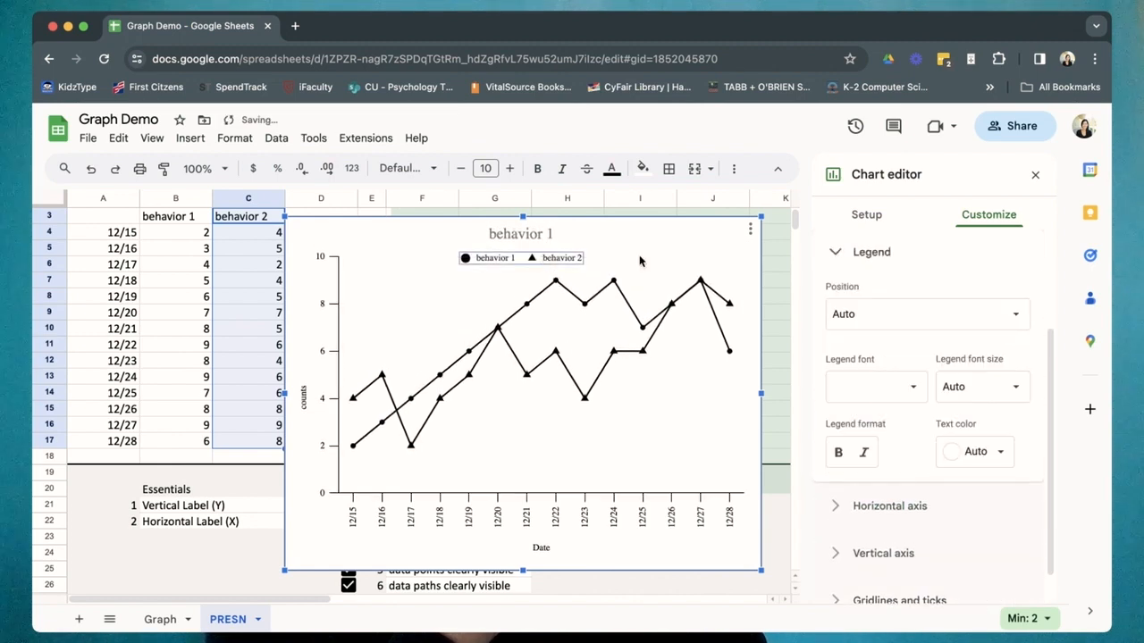
pyautogui.click(669, 229)
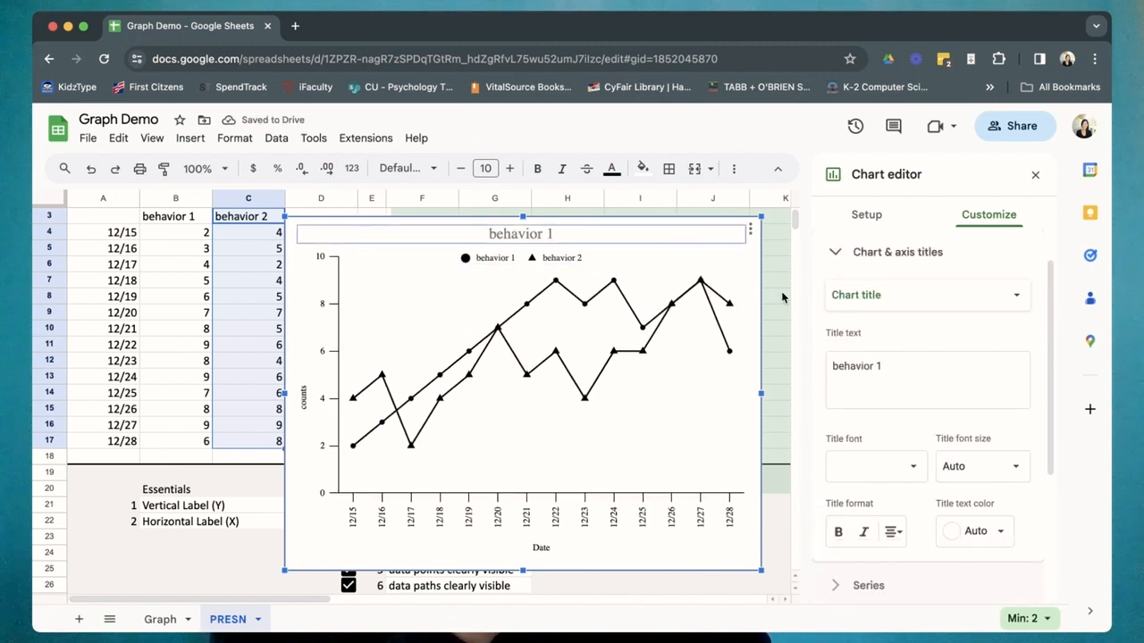
# Step: Remove the green ratio template overlapping the chart and select the line graph
pyautogui.click(786, 300)
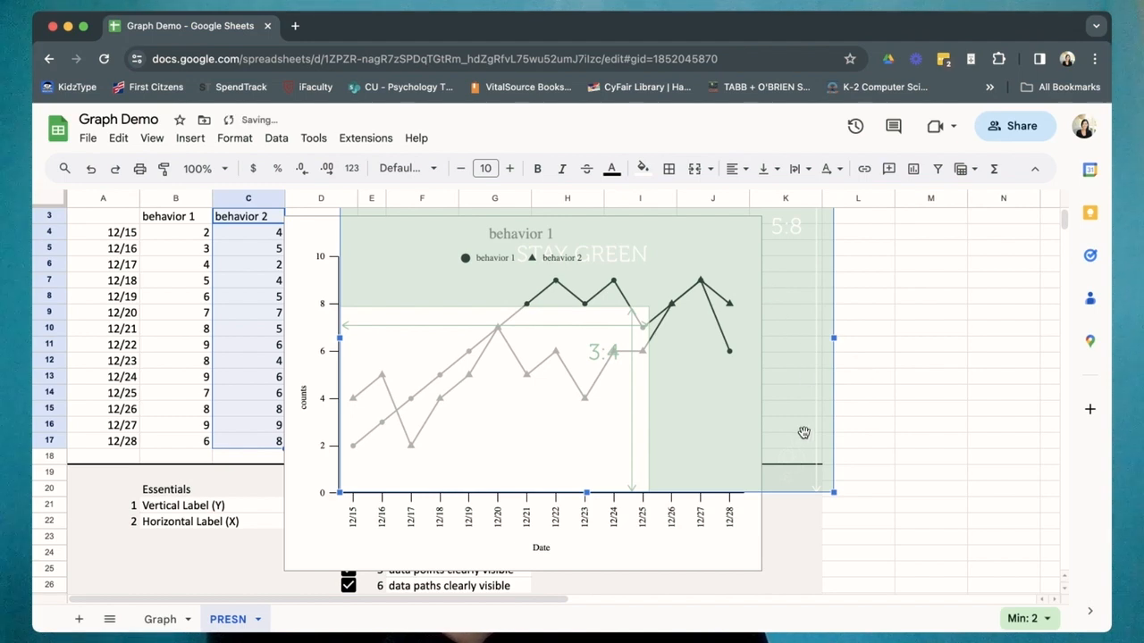
pyautogui.scroll(1, 804, 433)
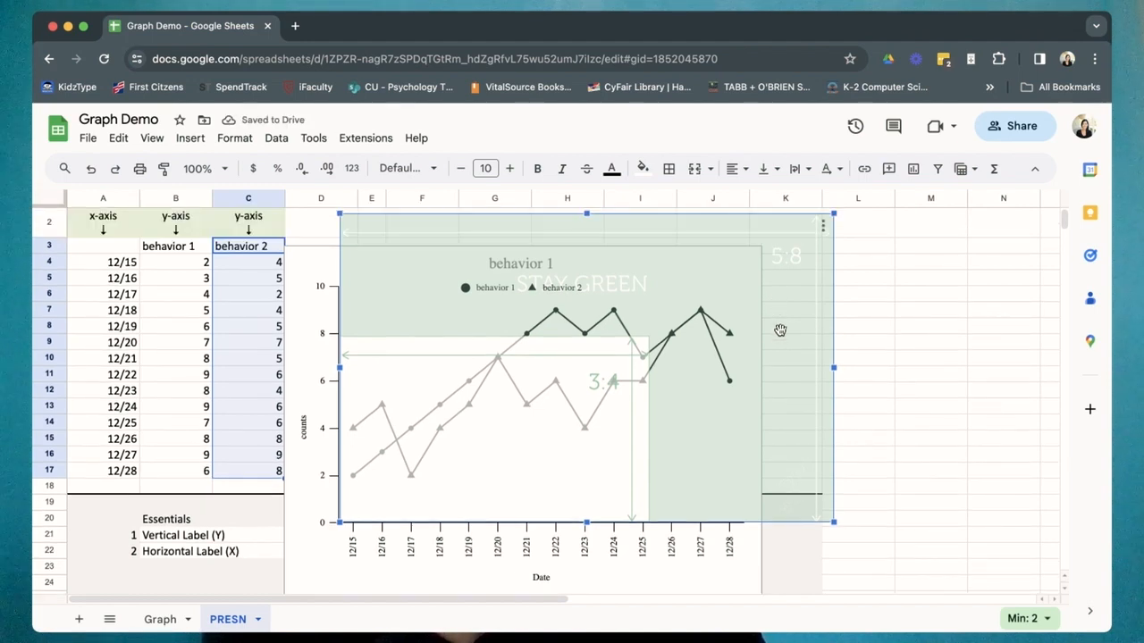
pyautogui.moveTo(780, 330); pyautogui.dragTo(780, 335)
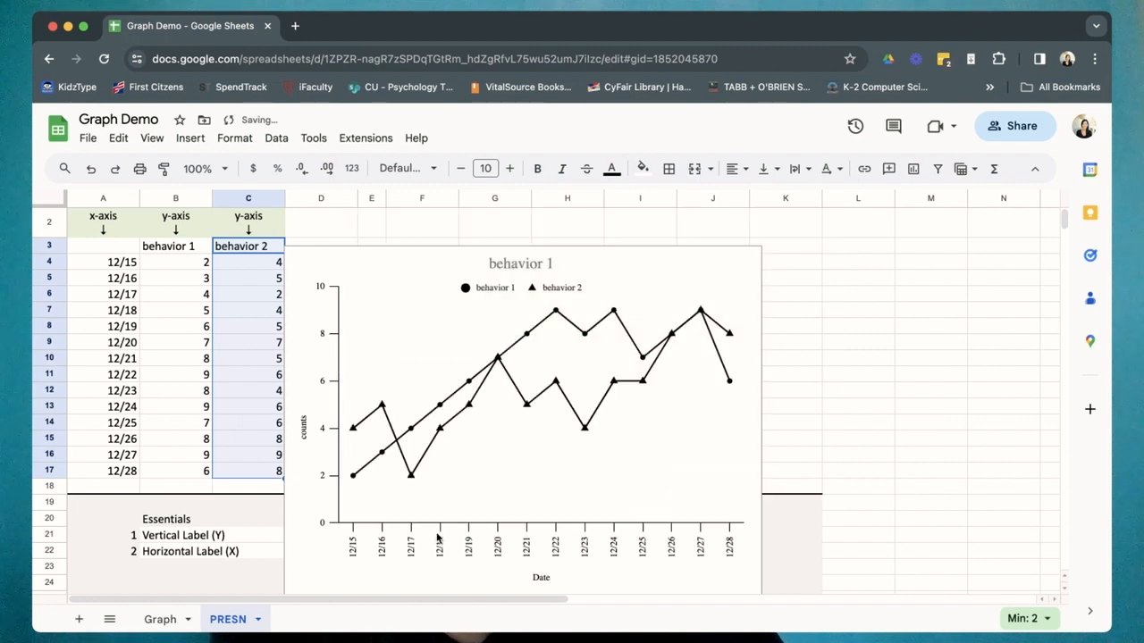
pyautogui.scroll(-1, 438, 544)
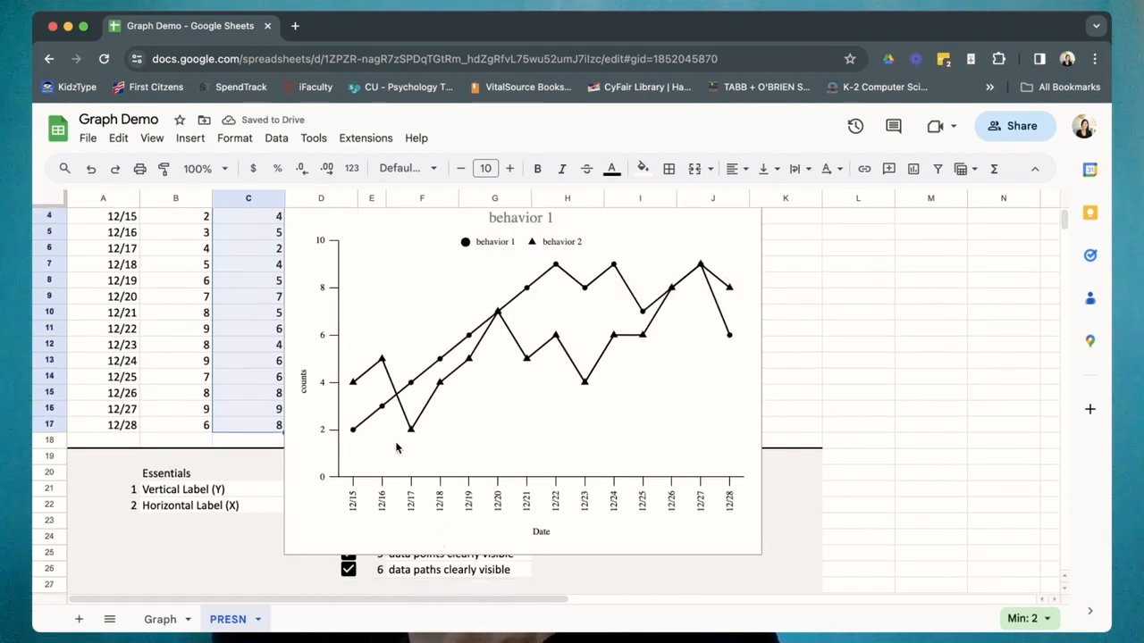
pyautogui.scroll(1, 467, 435)
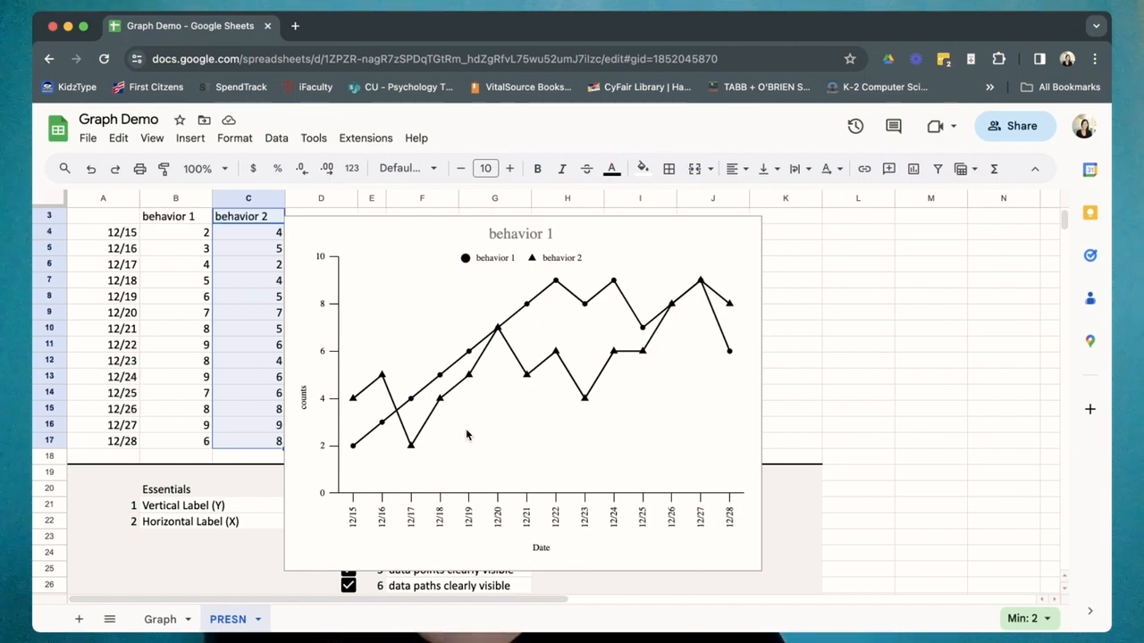
pyautogui.click(667, 266)
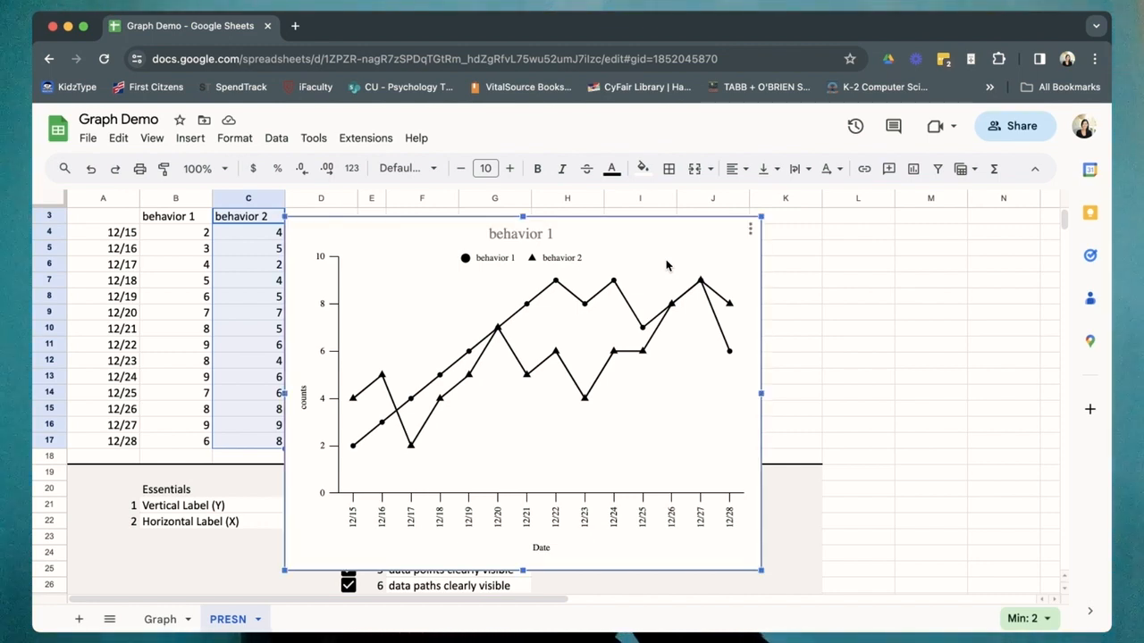